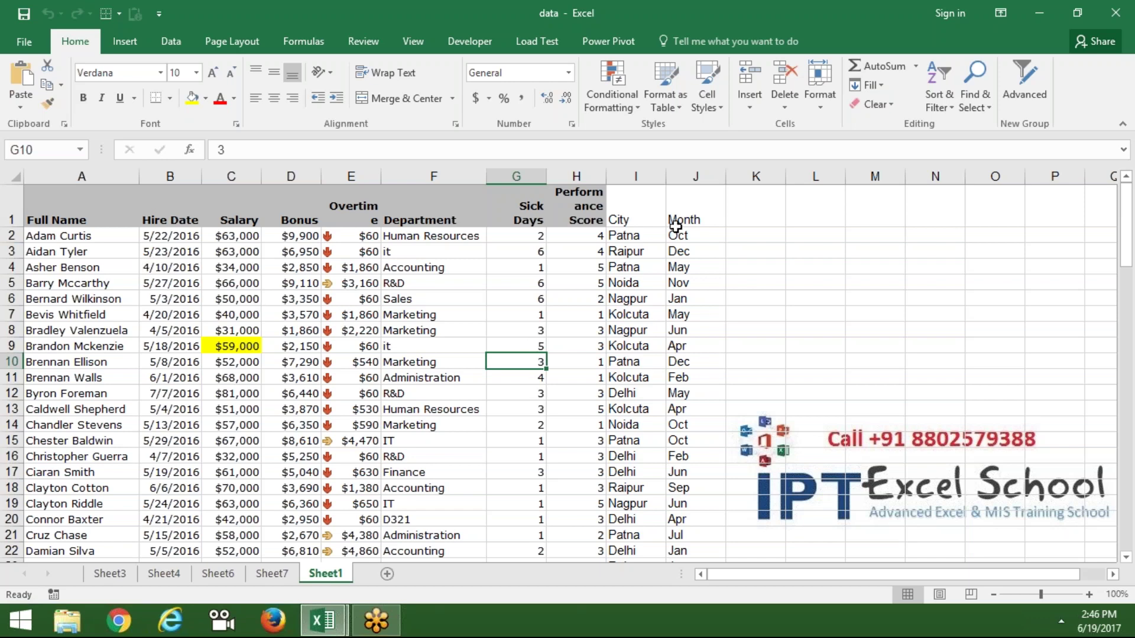
Select the City entries in rows 2 to 17, then turn on Filter from Sort & Filter.
left_click(649, 217)
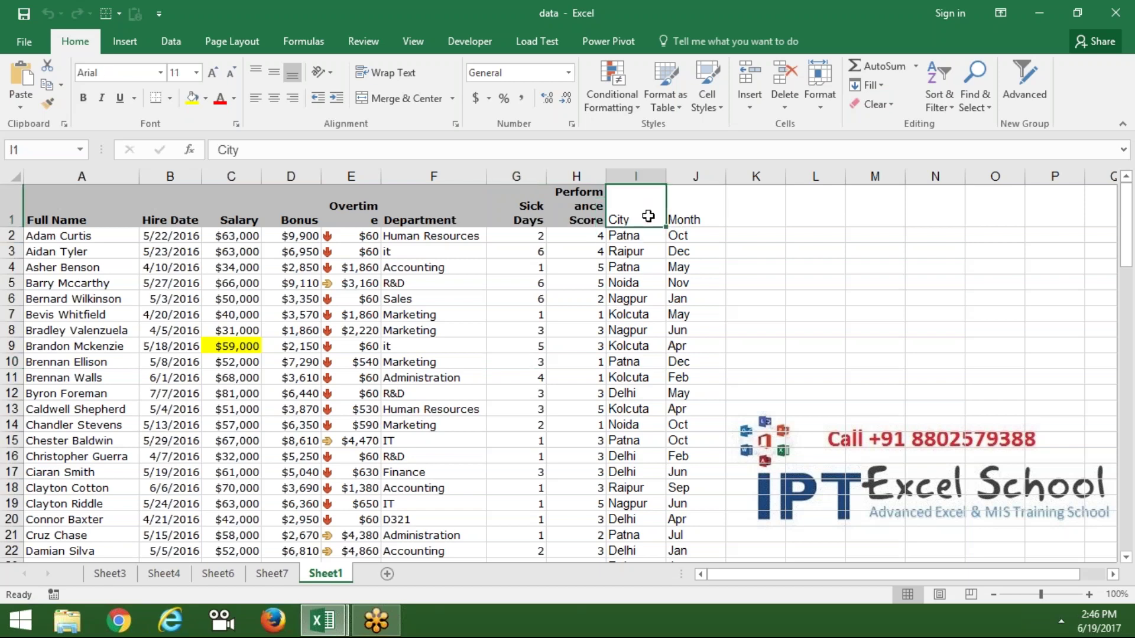
left_click_drag(640, 235, 650, 475)
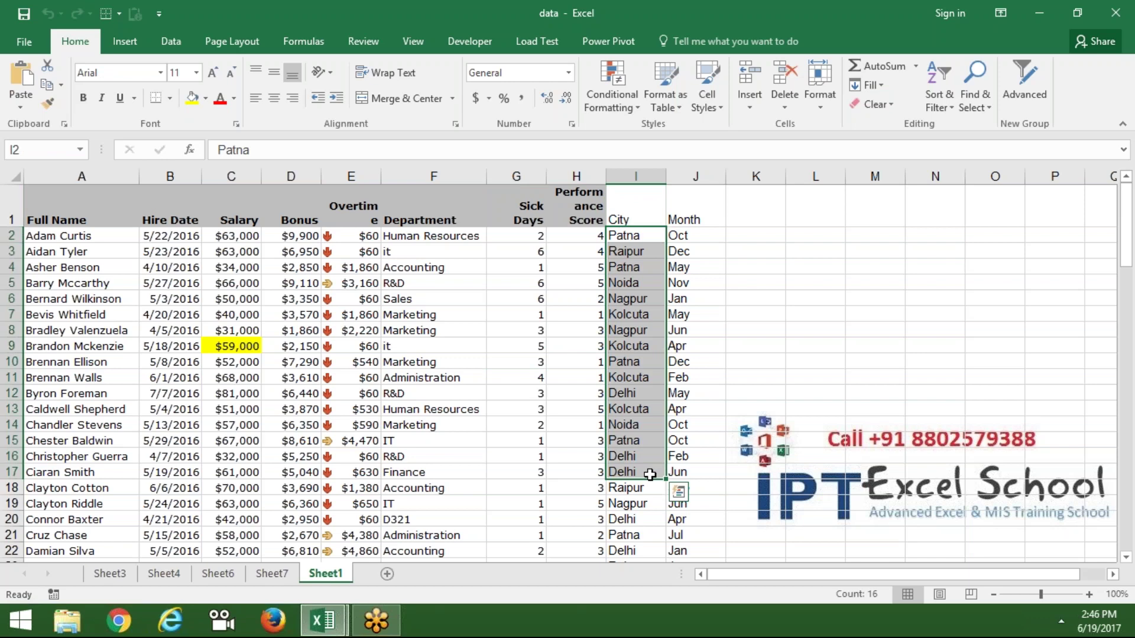
left_click(109, 214)
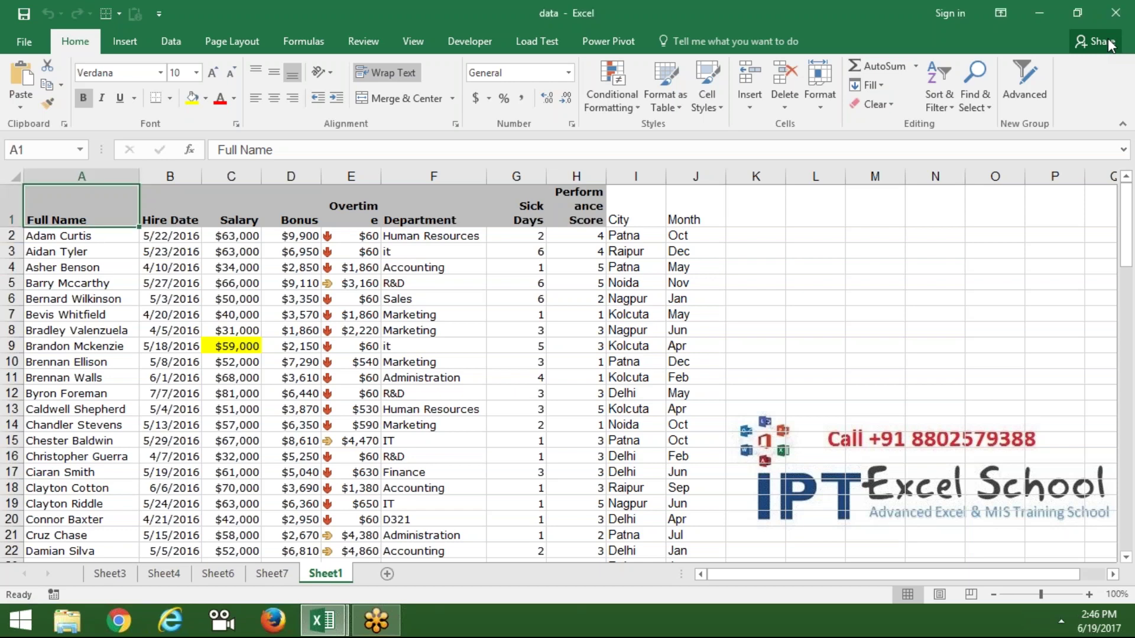
left_click(979, 98)
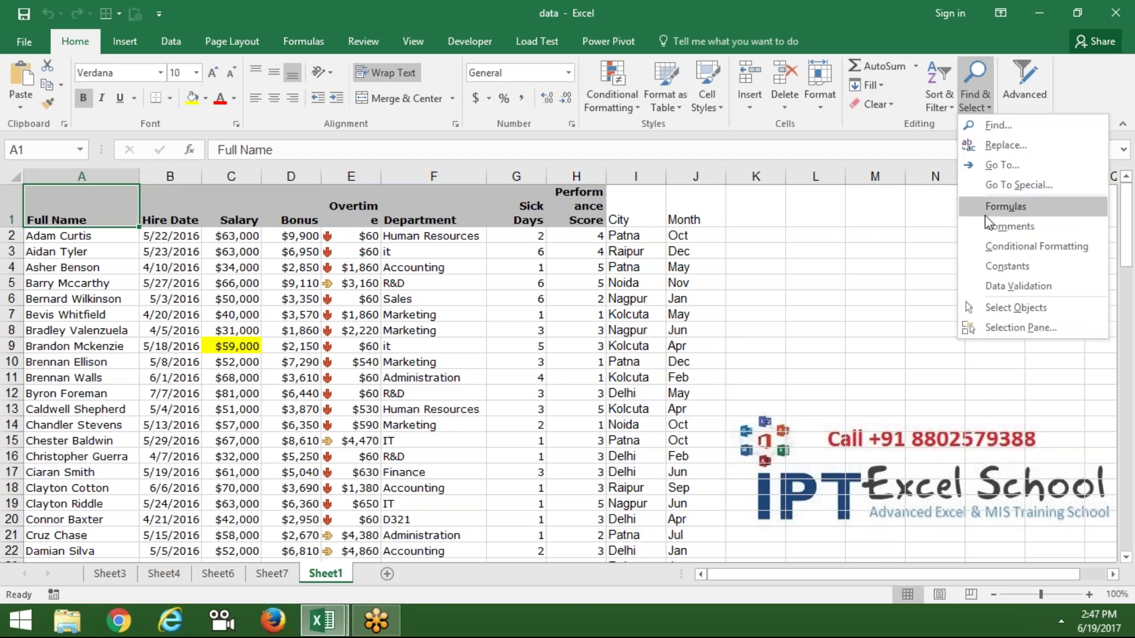
left_click(944, 106)
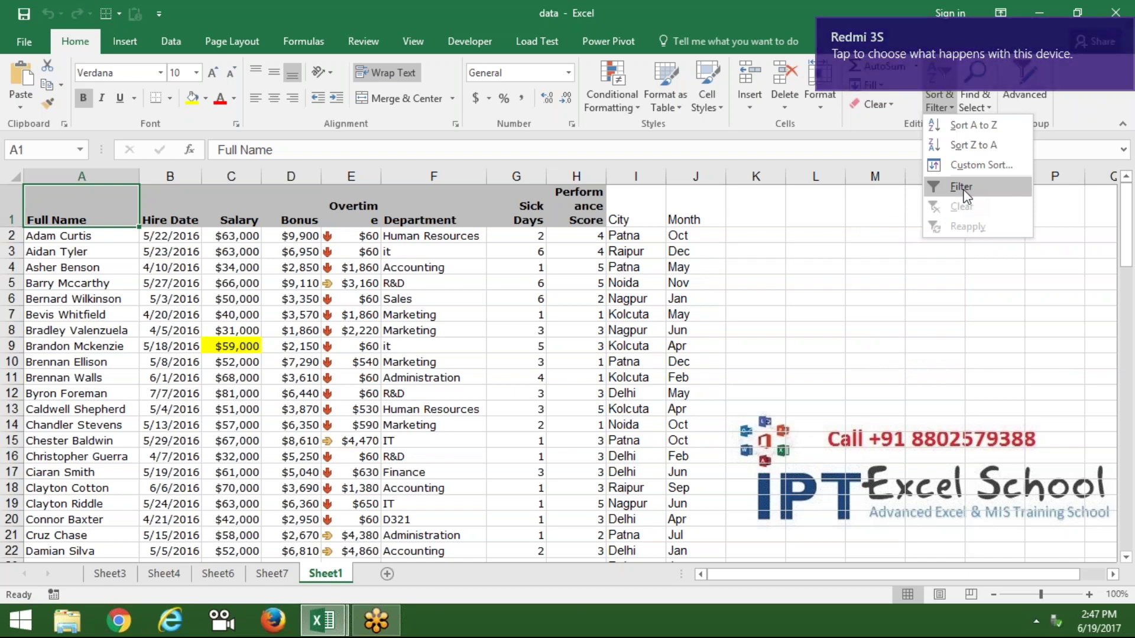
left_click(962, 188)
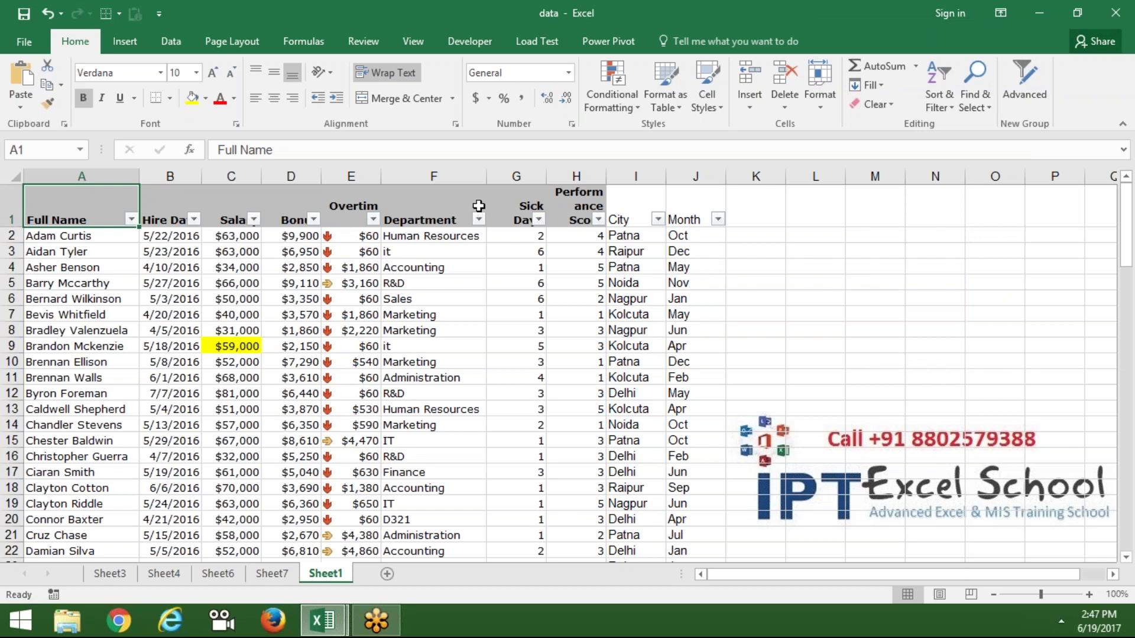
Check the Department, Salary and Hire Date headers, then open the City filter list with all nine cities checked.
left_click(471, 204)
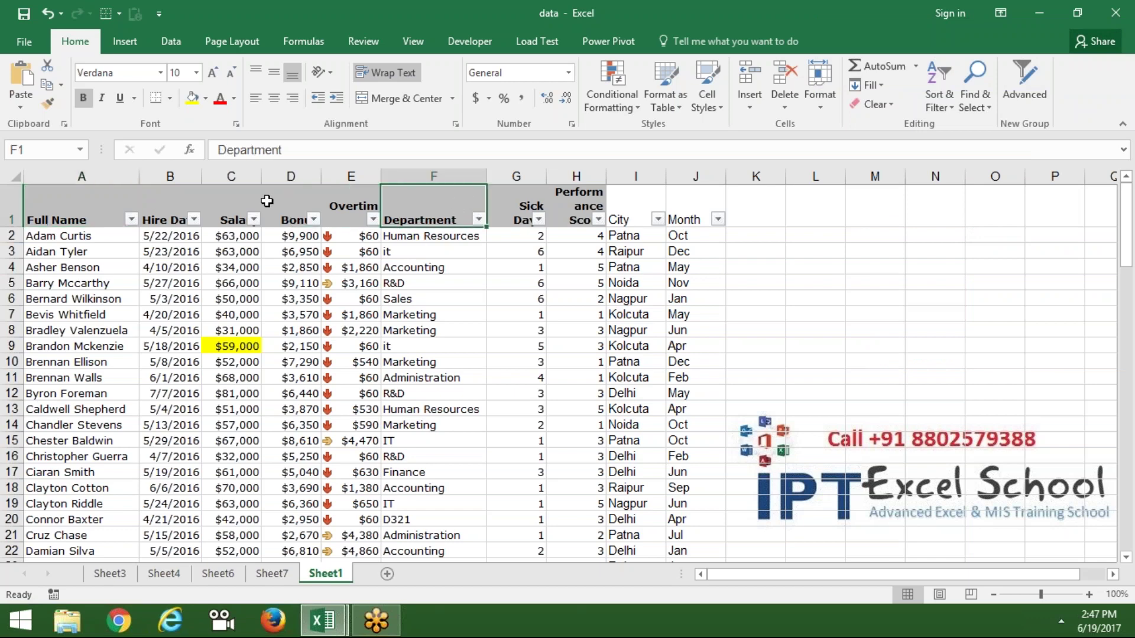
left_click(243, 195)
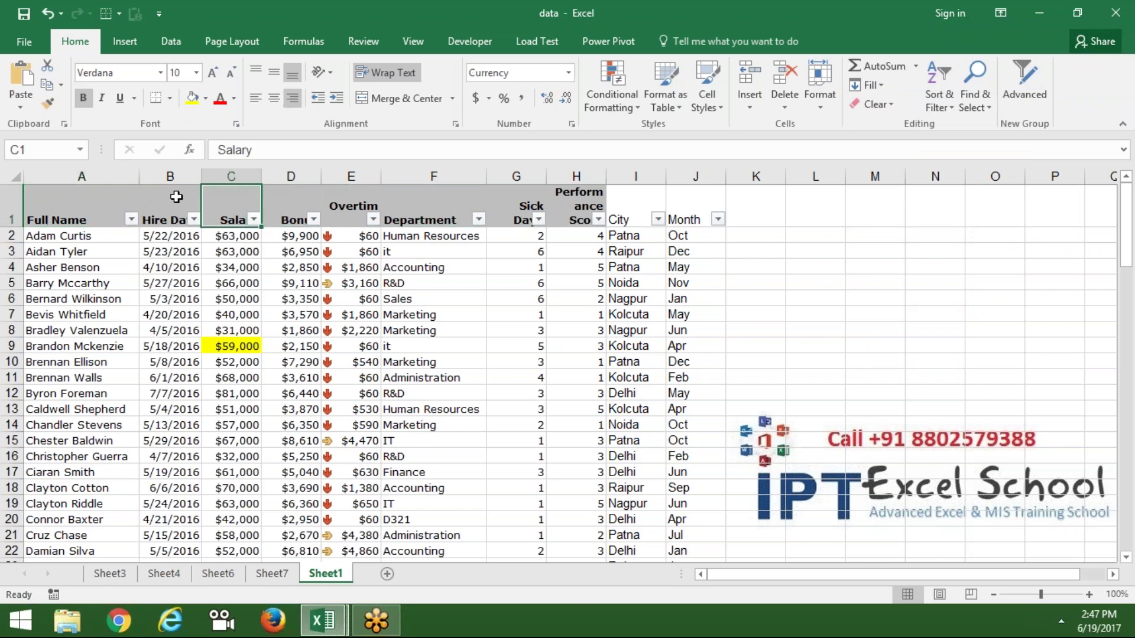
left_click(176, 197)
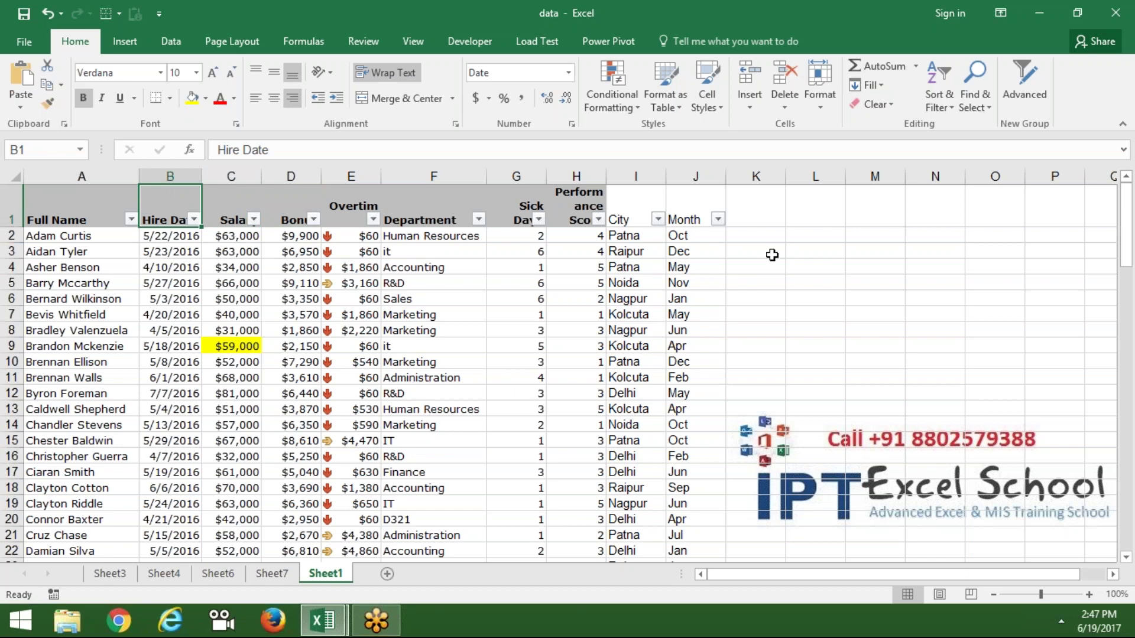
left_click(632, 202)
left_click(658, 220)
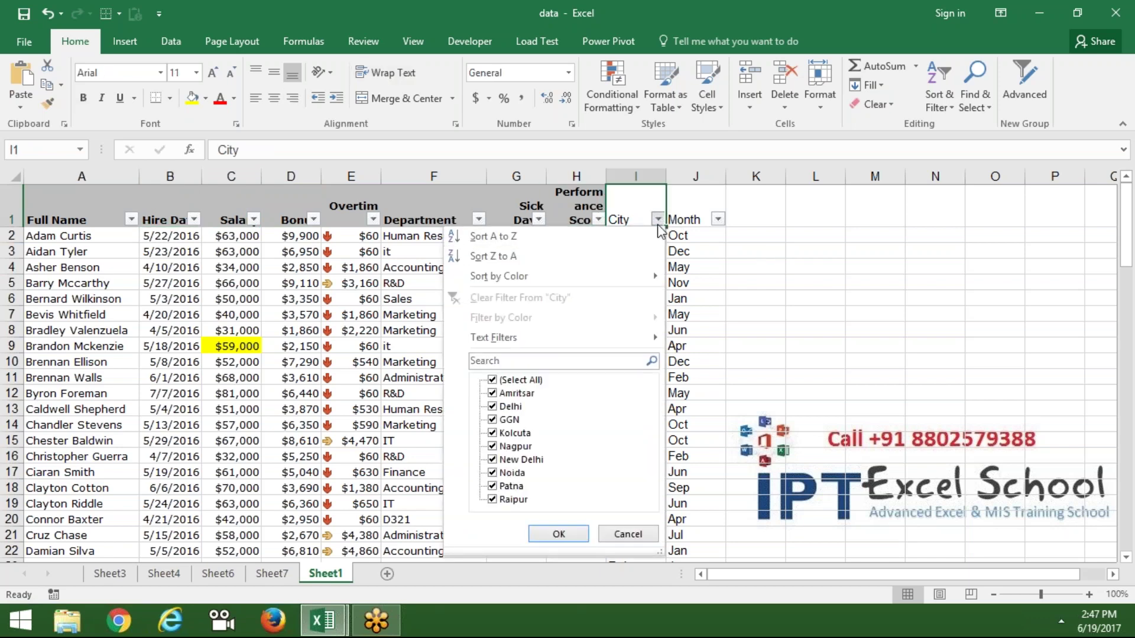
Keep only Delhi and Noida ticked in the City filter and apply it.
left_click(493, 381)
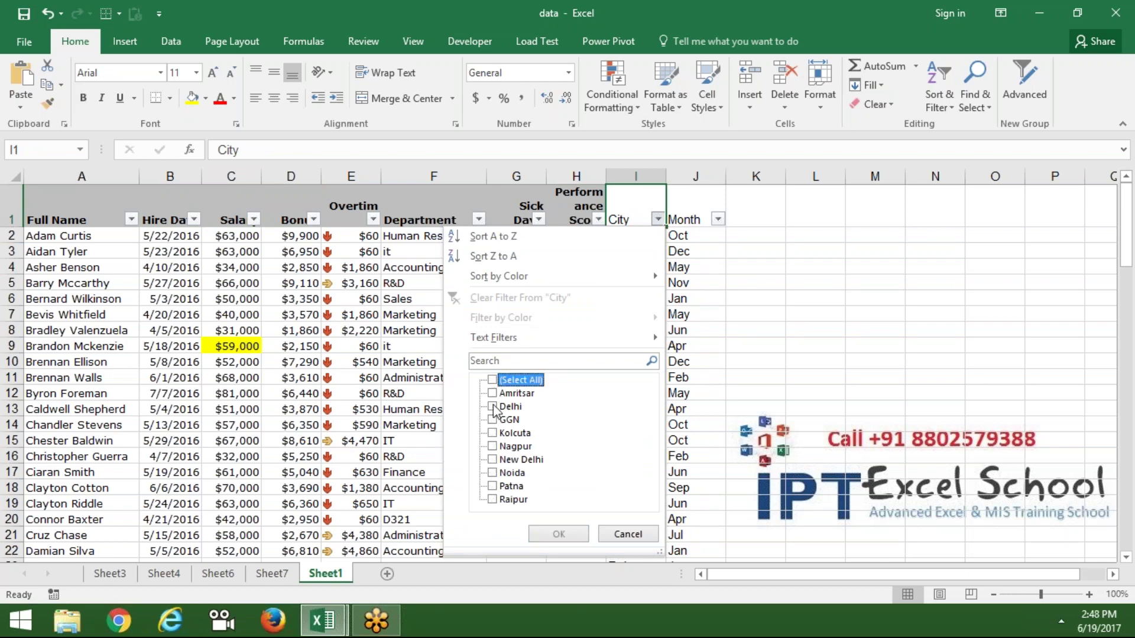
left_click(492, 406)
left_click(493, 473)
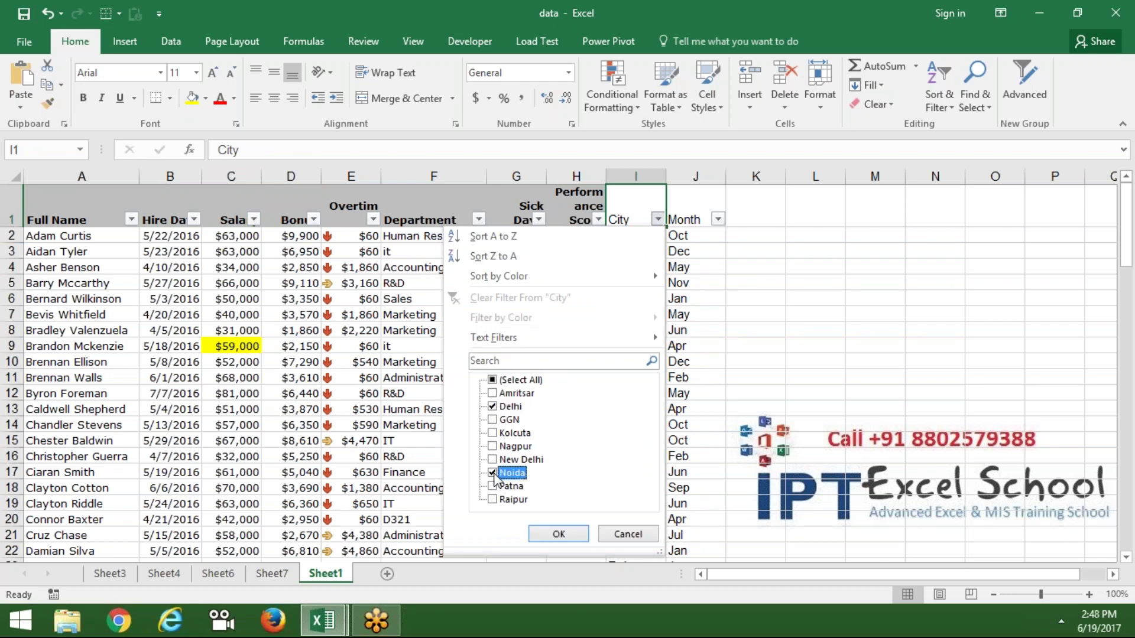
left_click(561, 533)
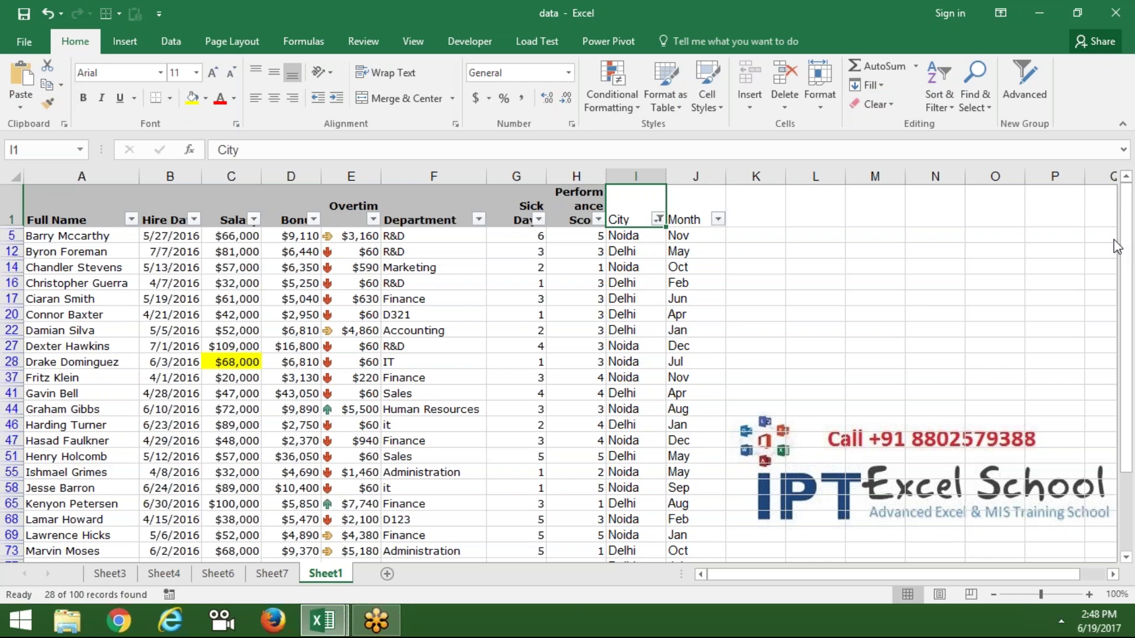
left_click(1062, 621)
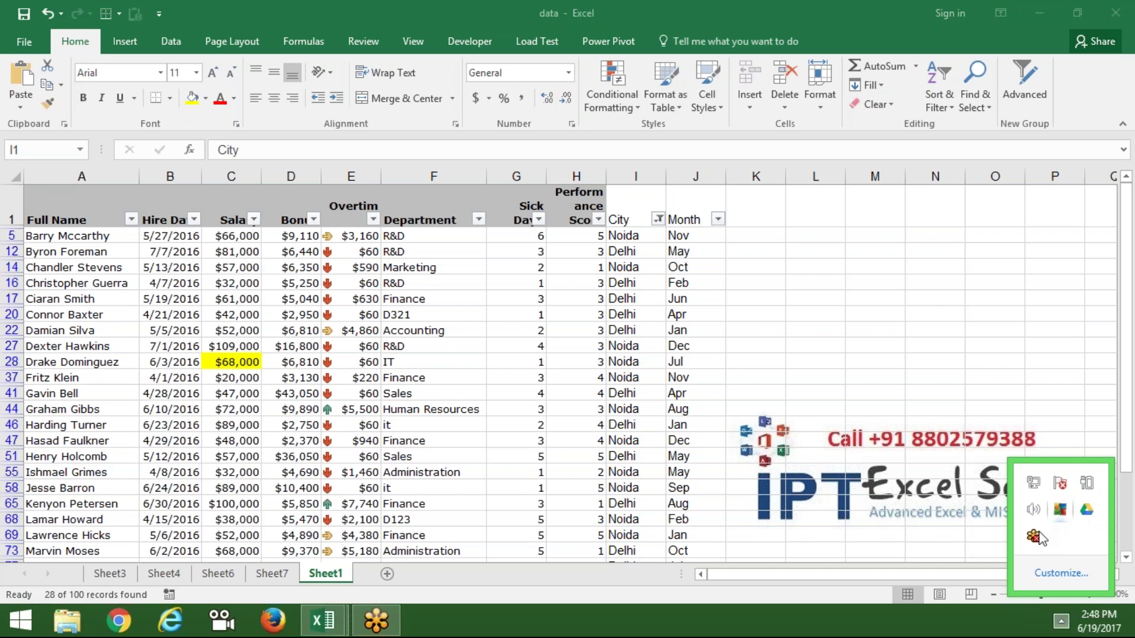
left_click(271, 621)
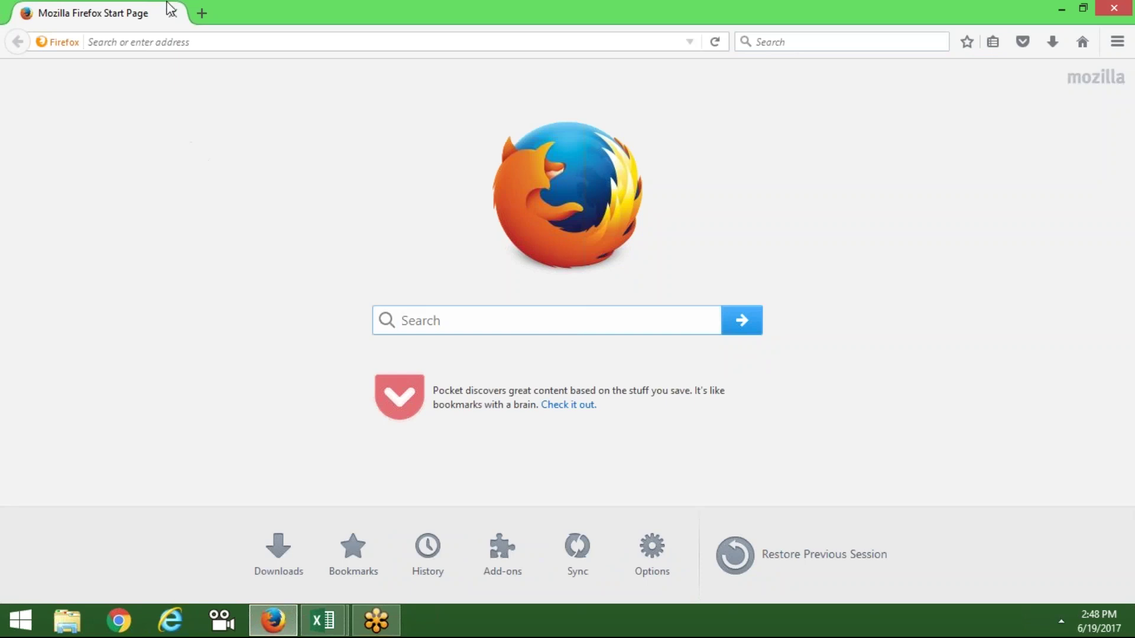
left_click(167, 43)
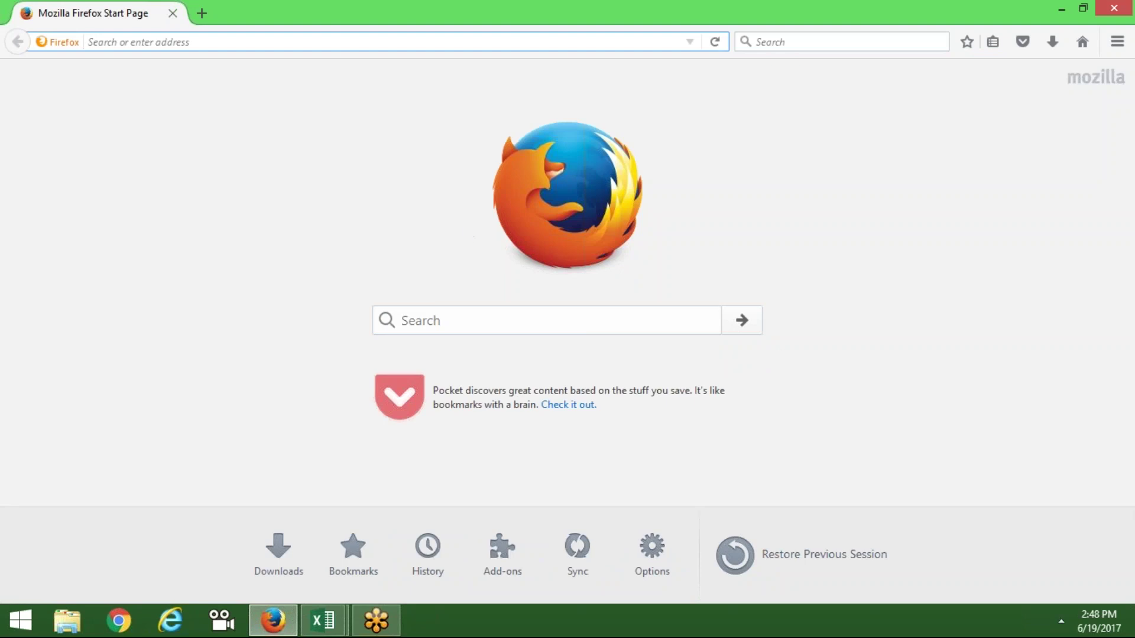
left_click(1062, 629)
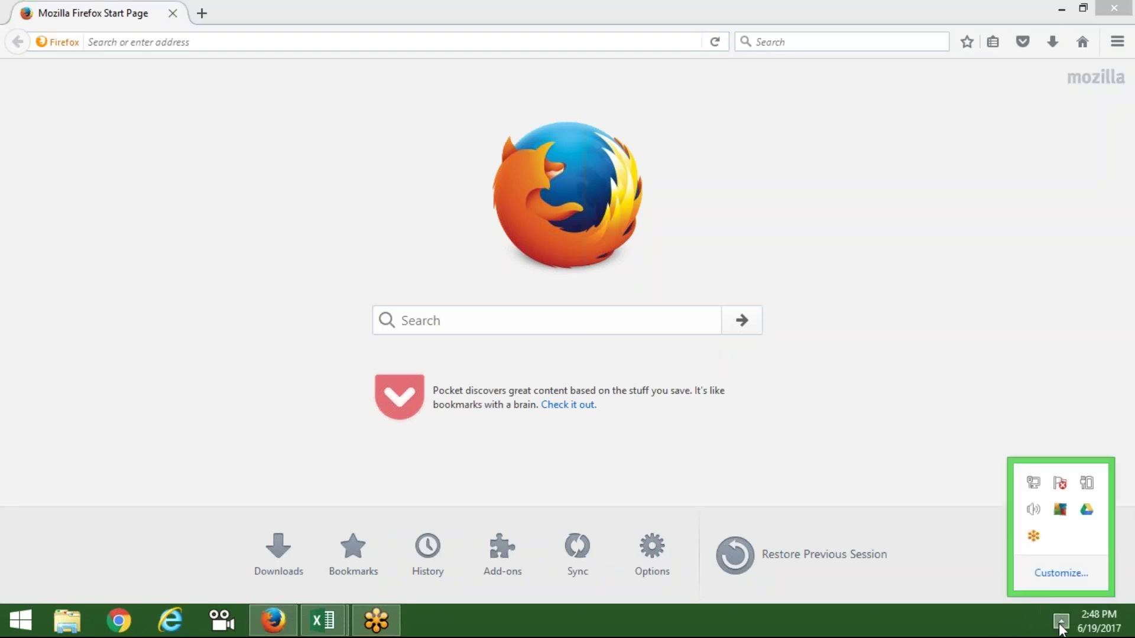
left_click(940, 107)
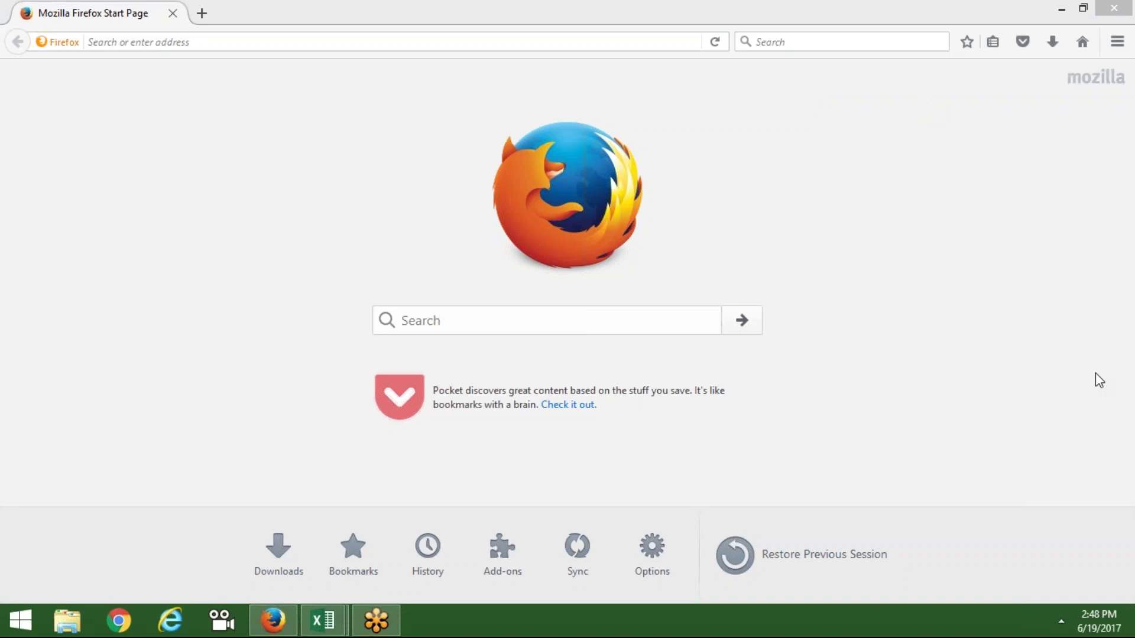
left_click(1061, 621)
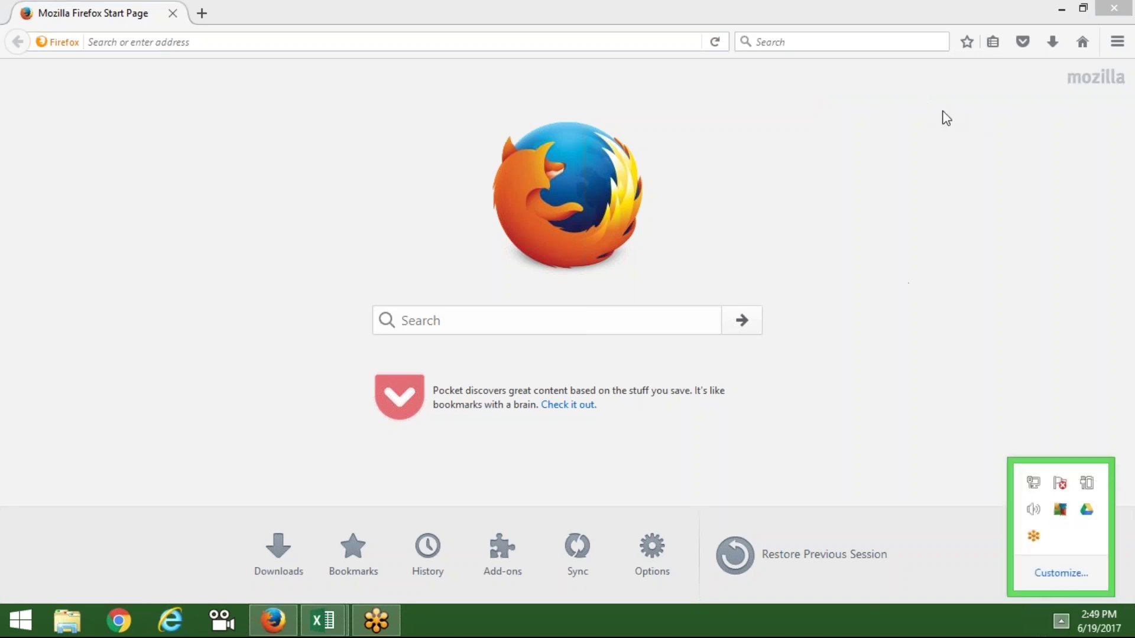
left_click(944, 114)
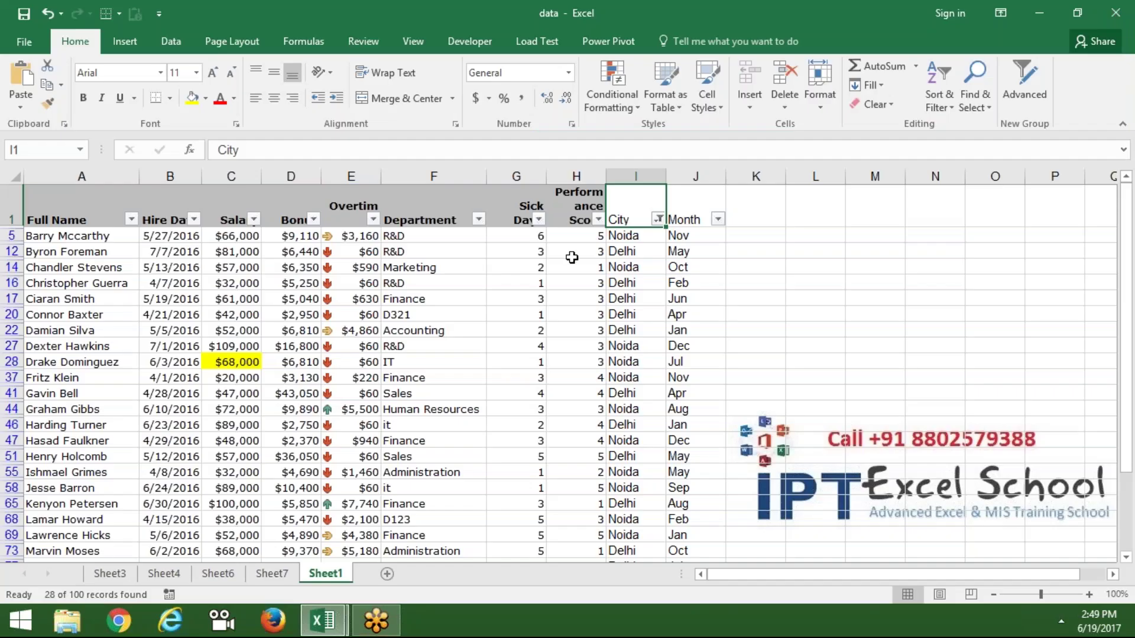
Select the visible Delhi and Noida entries in column I, starting at I5.
left_click(571, 258)
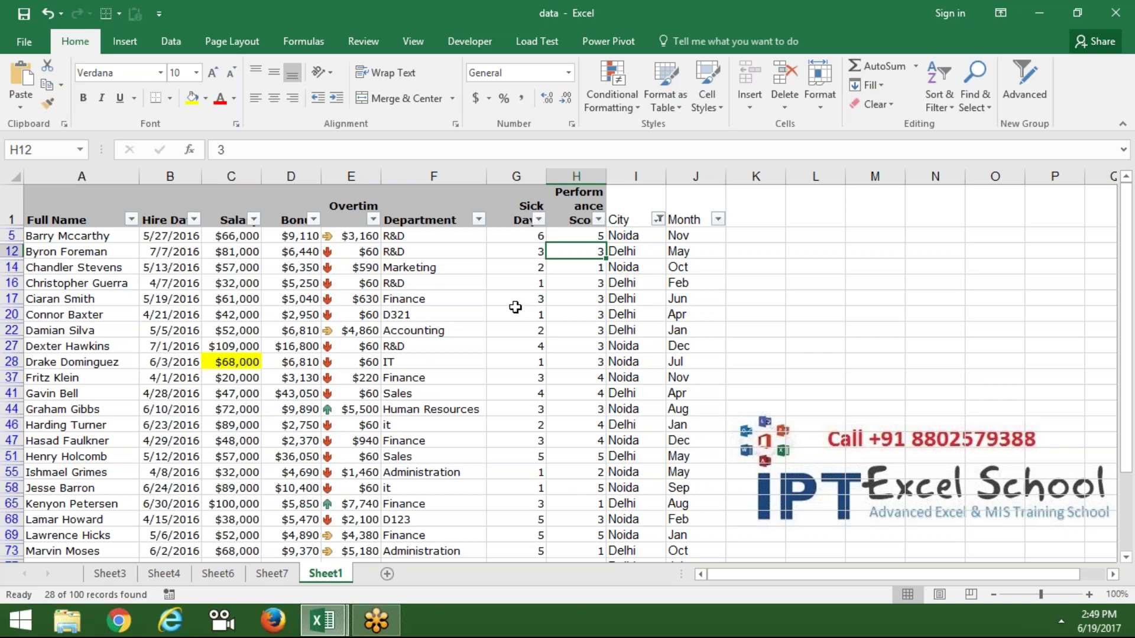
left_click(399, 296)
left_click(642, 265)
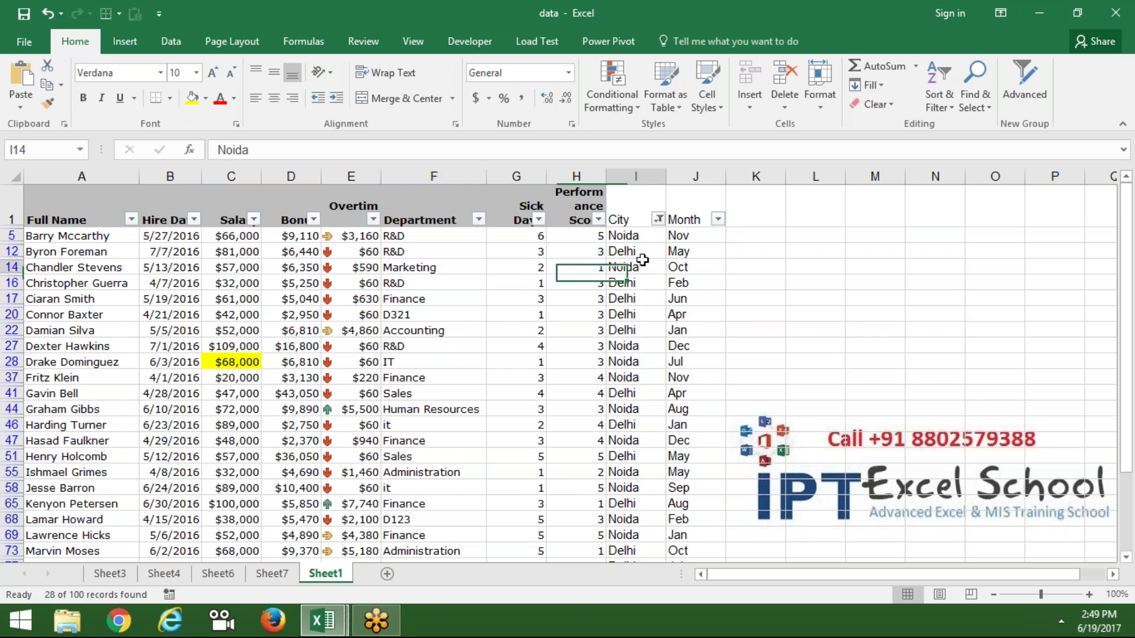
left_click(649, 234)
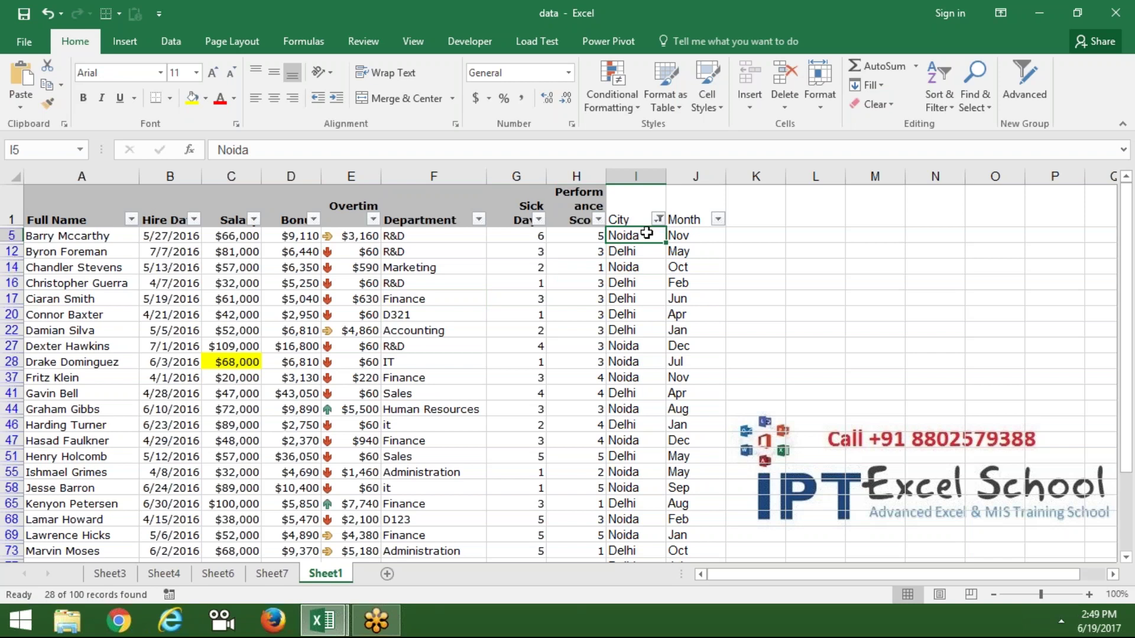
mouse_move(650, 234)
left_mouse_down()
mouse_move(645, 513)
mouse_move(635, 236)
left_mouse_up()
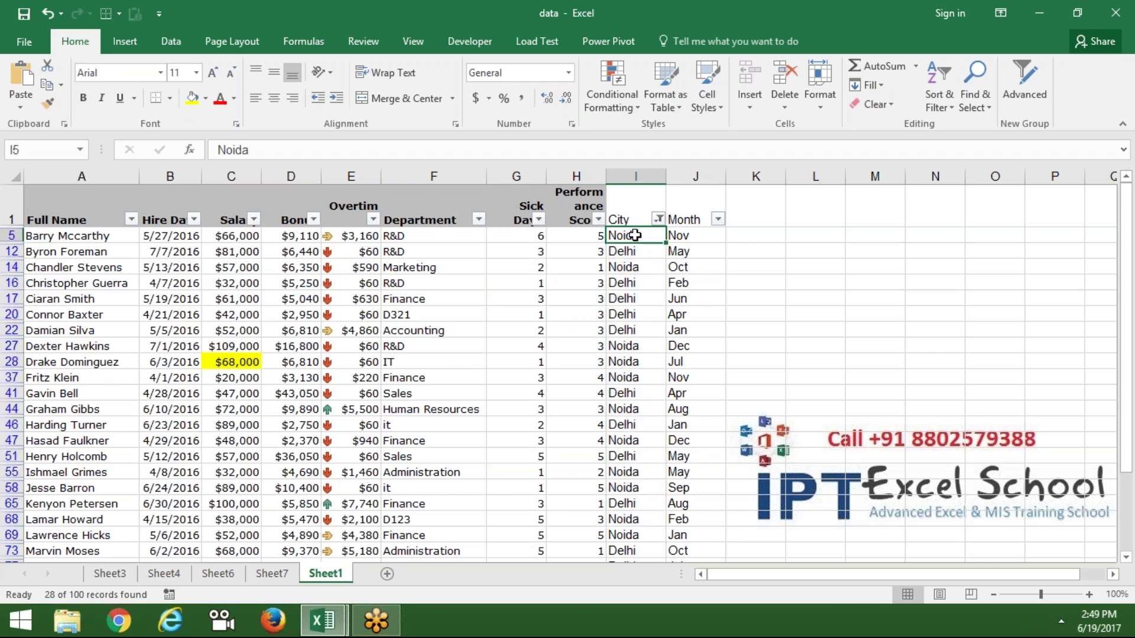
Jump to the end of the City column and back up, then bring up its filter list.
left_click(638, 313)
key("Down")
key("Down")
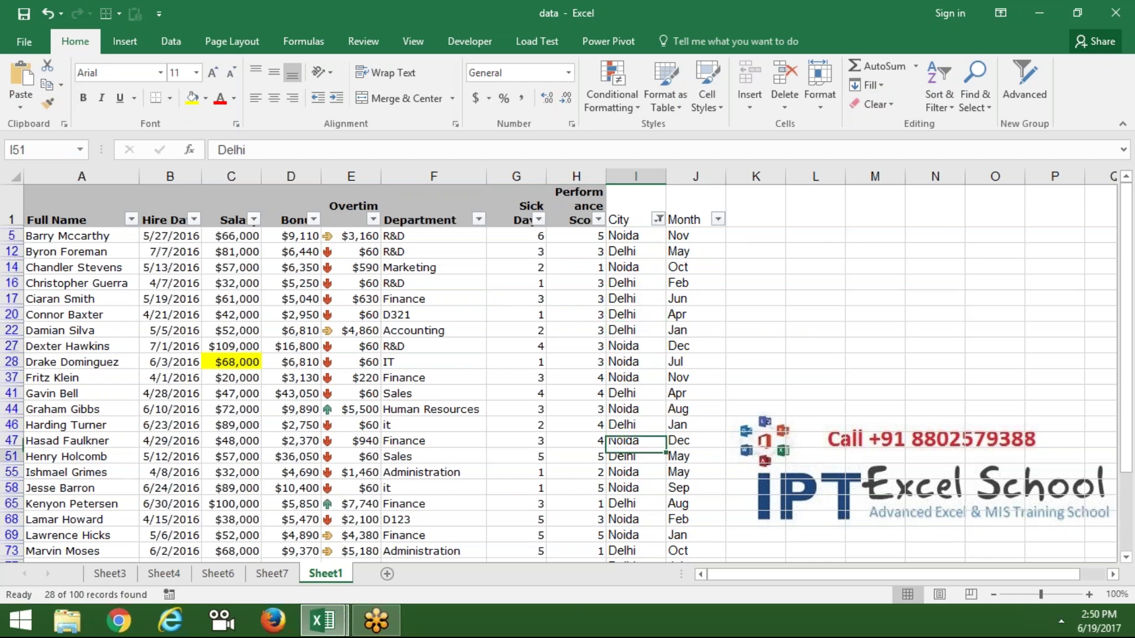
key("Down")
key("Down")
key("Down")
key("Down")
key("Down")
key("Down")
key("Up")
key("Up")
key("Up")
key("Up")
key("Up")
key("Up")
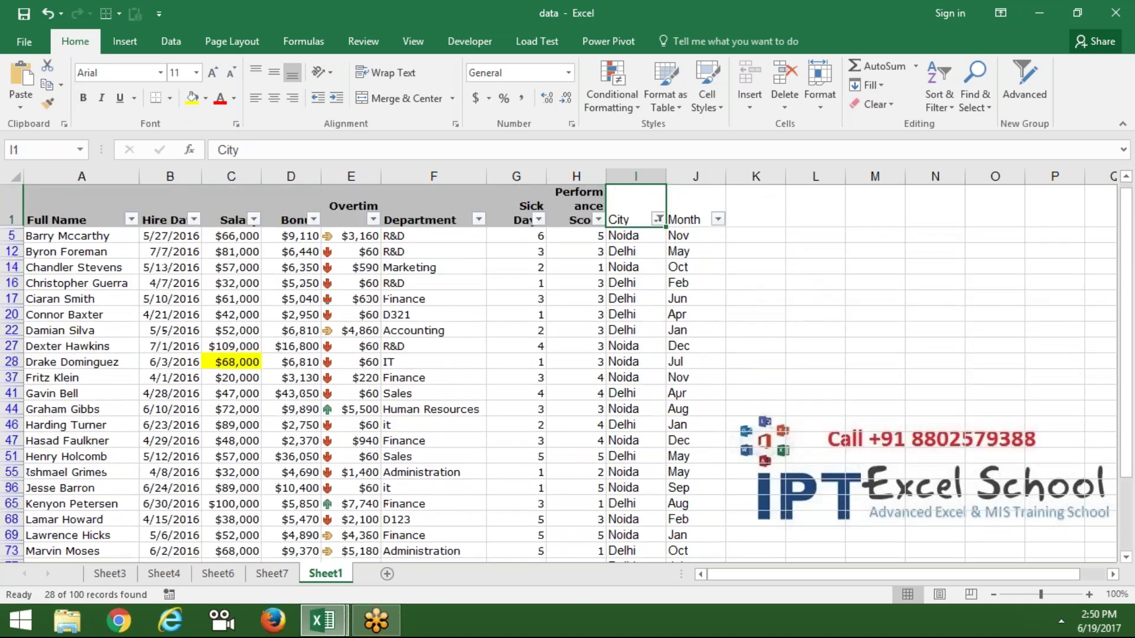
left_click(658, 219)
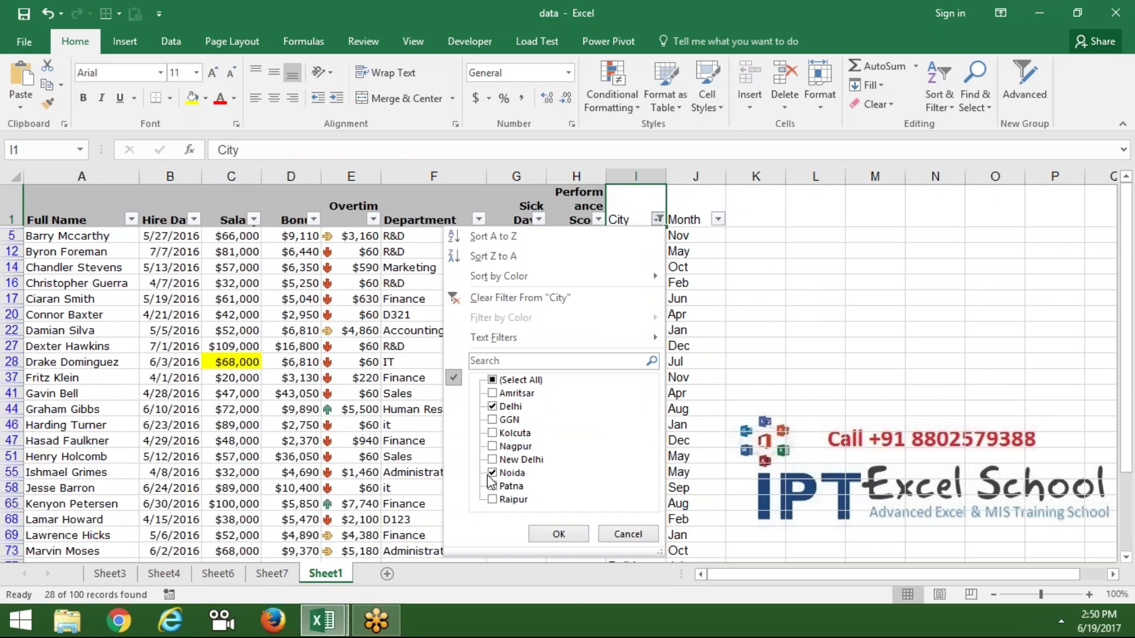
Untick Delhi and Noida in the City filter list.
left_click(512, 406)
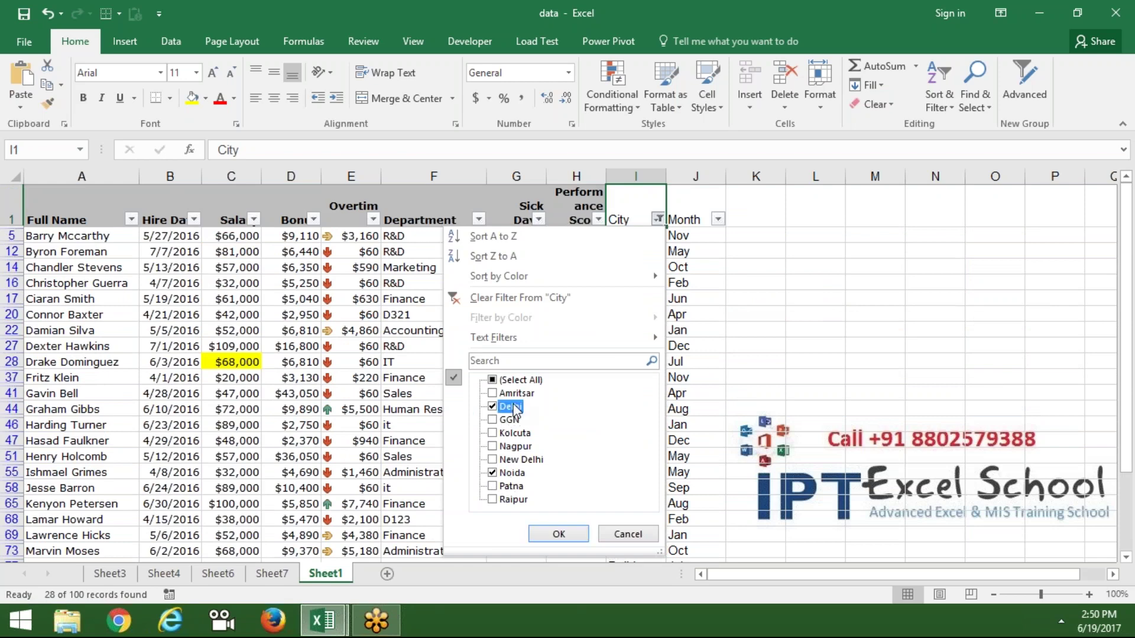
left_click(508, 473)
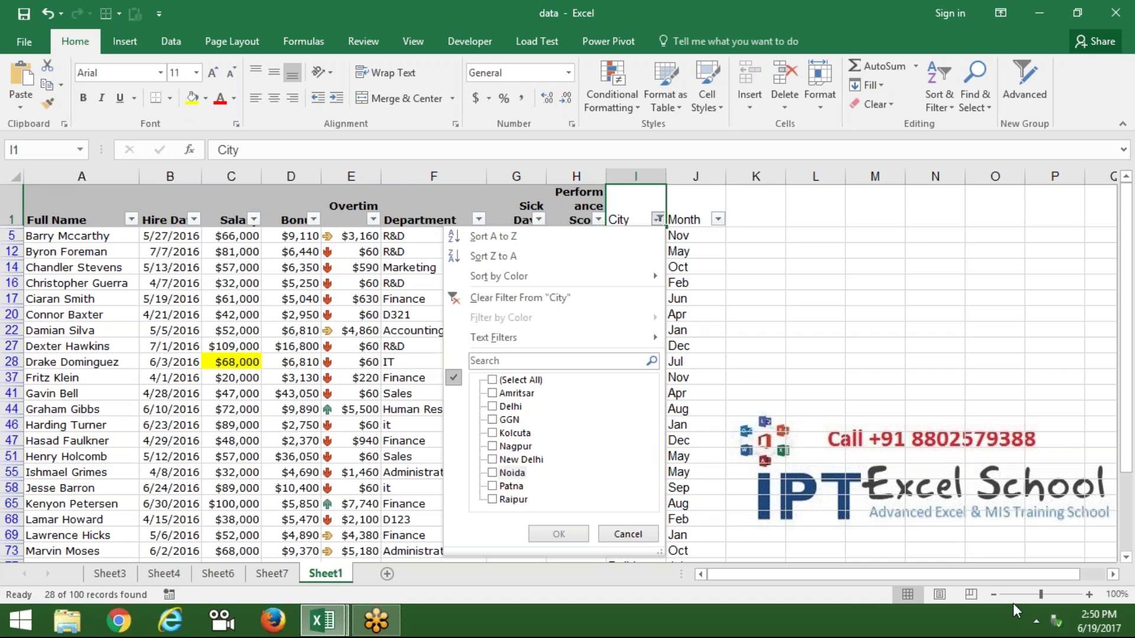
Open and close the Windows network settings pane from the tray, then return to Excel.
left_click(1036, 621)
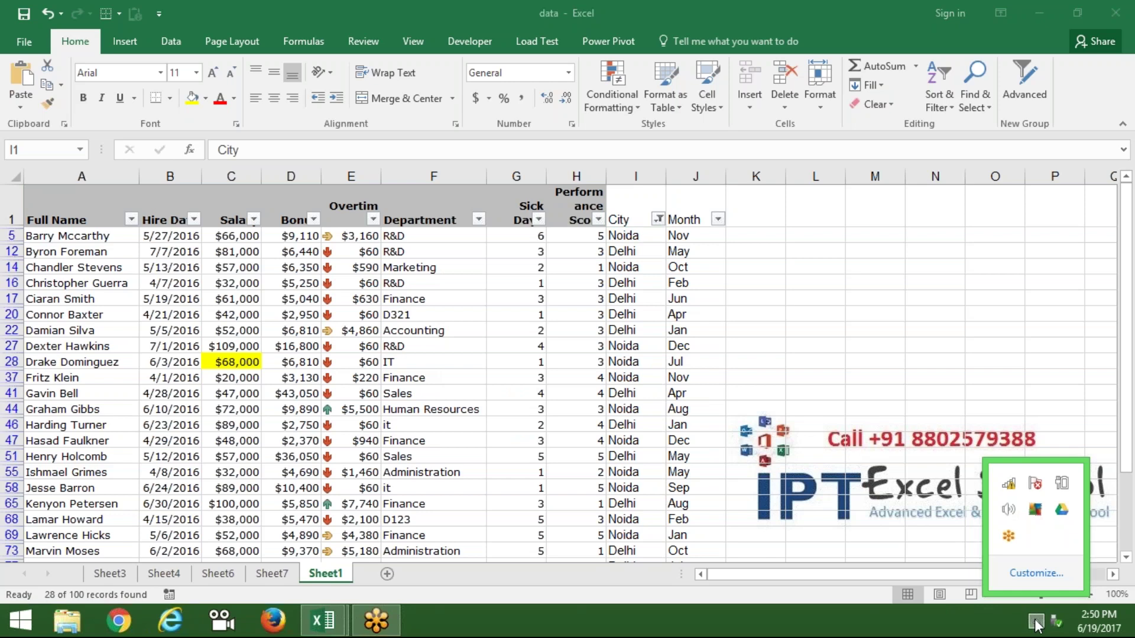
left_click(1009, 485)
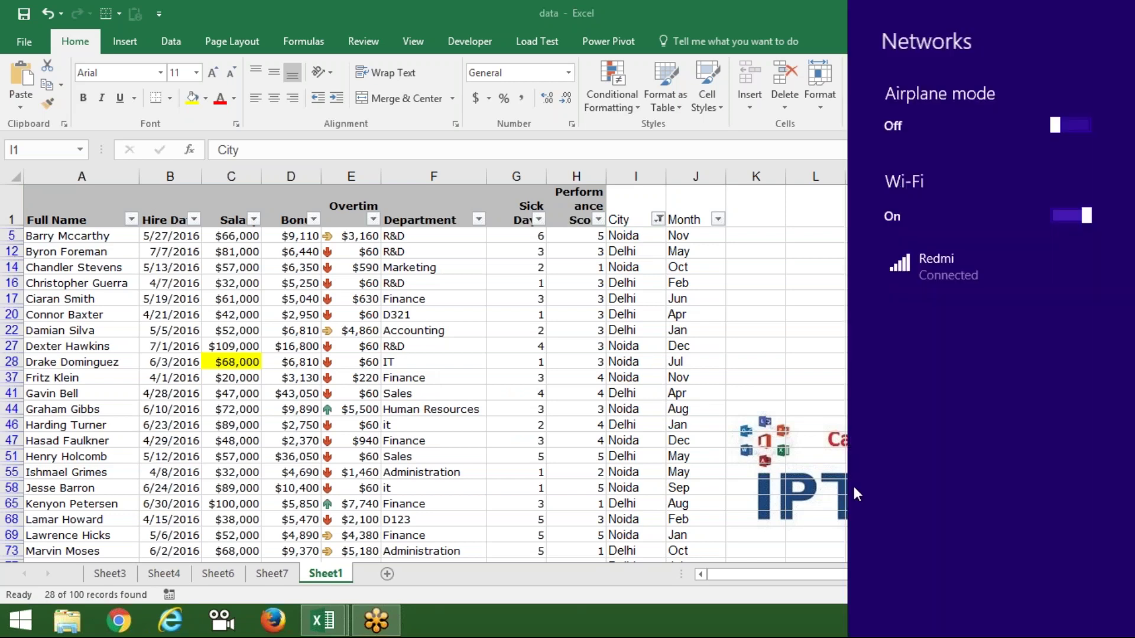
left_click(715, 389)
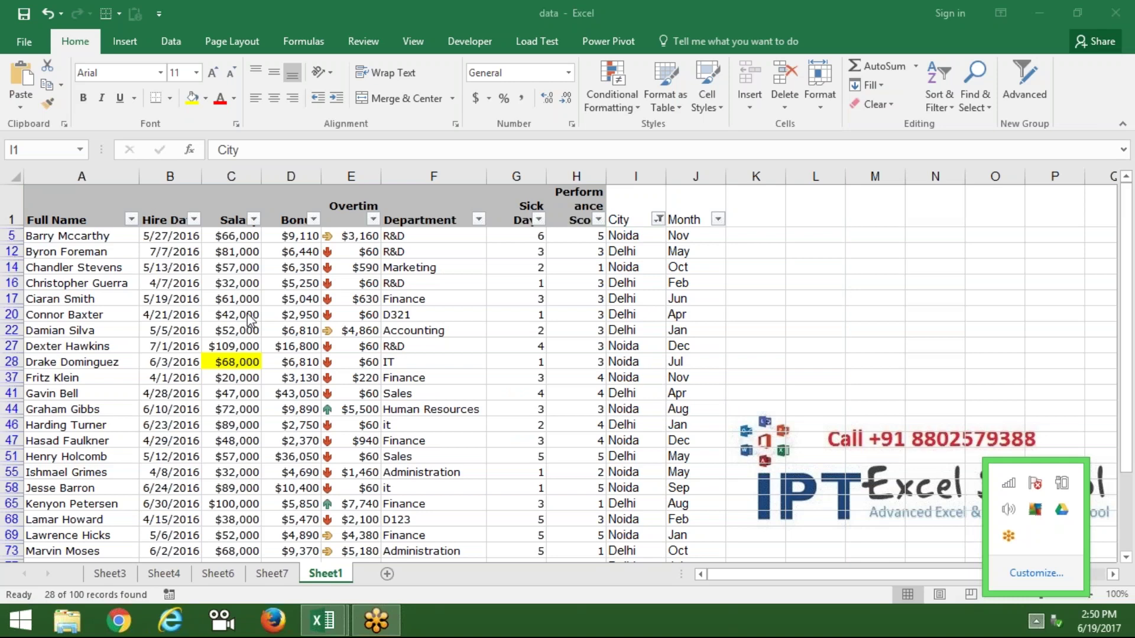
left_click(626, 213)
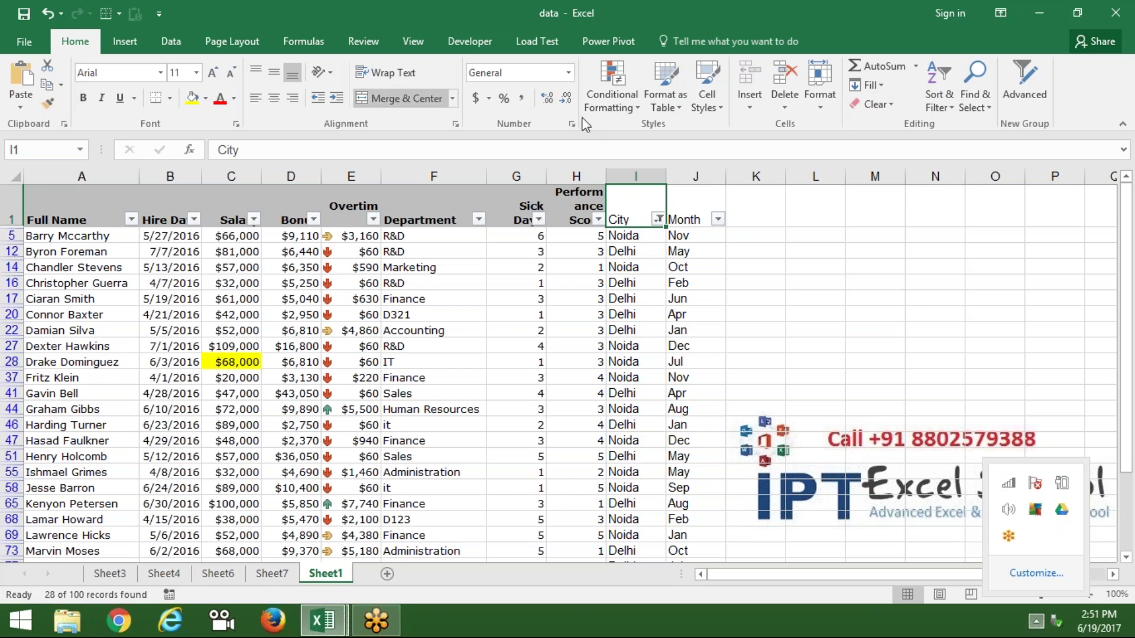
Reopen the City filter list and untick Delhi and Noida.
left_click(658, 219)
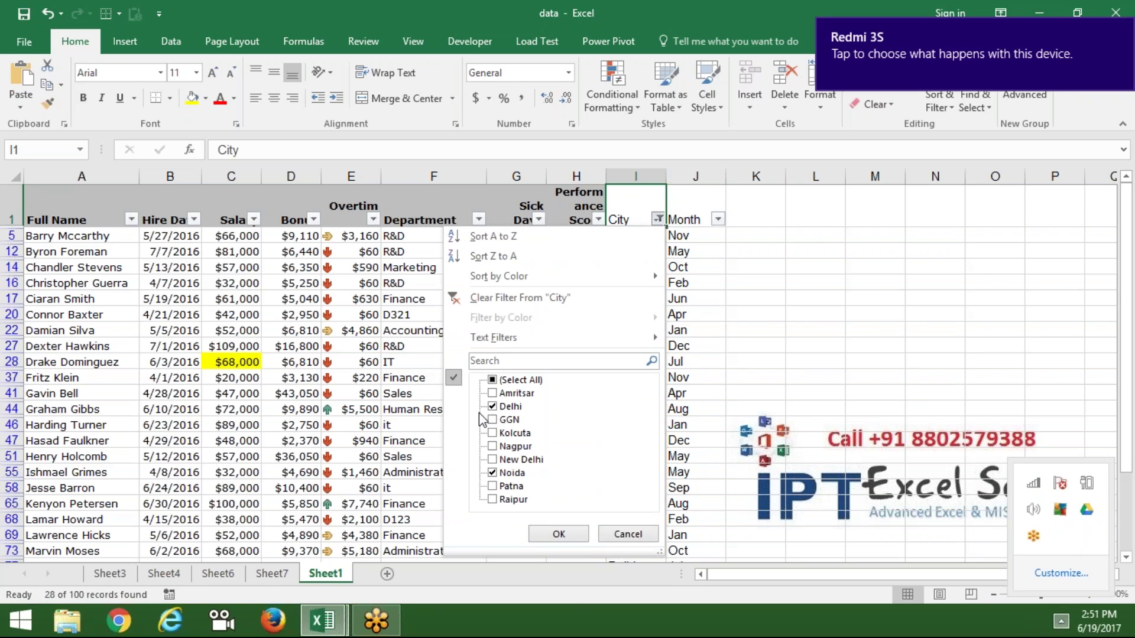
left_click(493, 407)
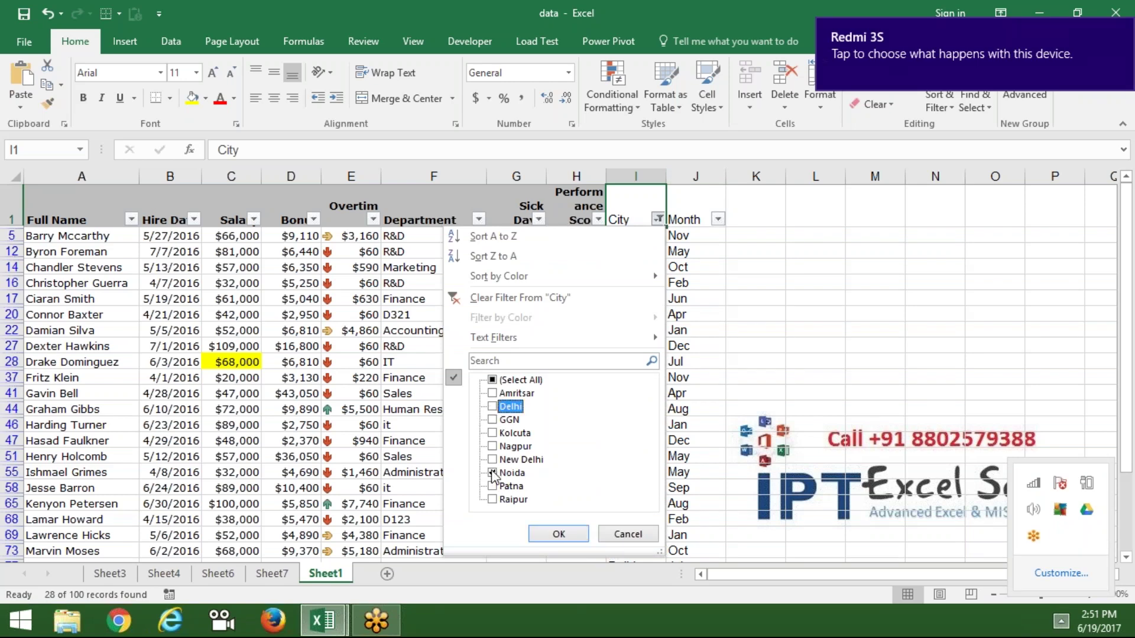
left_click(493, 473)
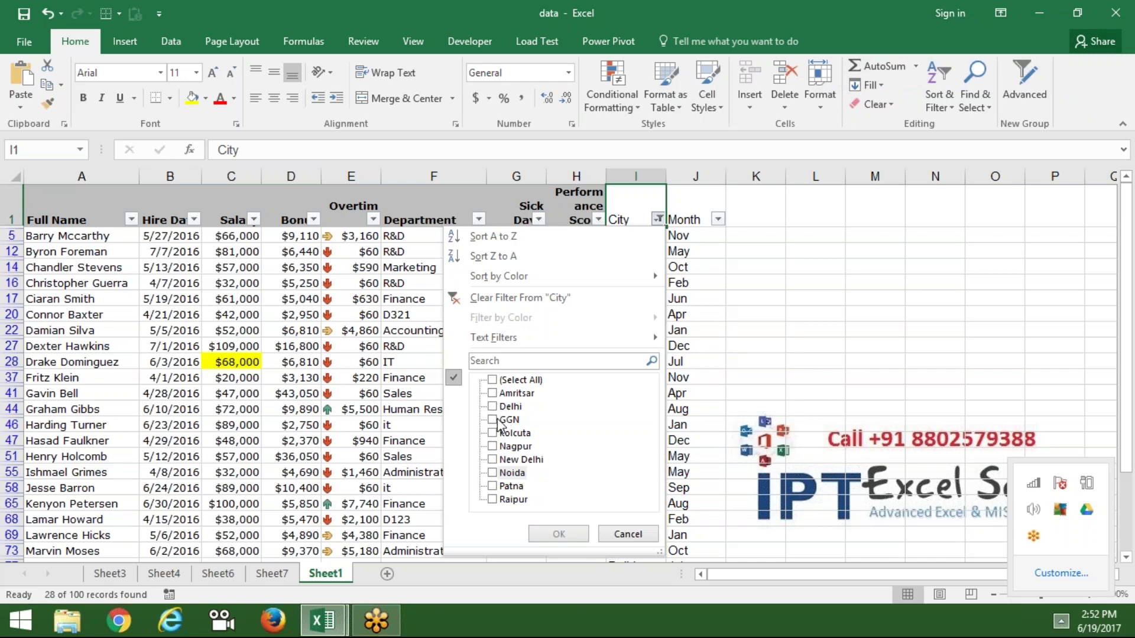
mouse_move(493, 337)
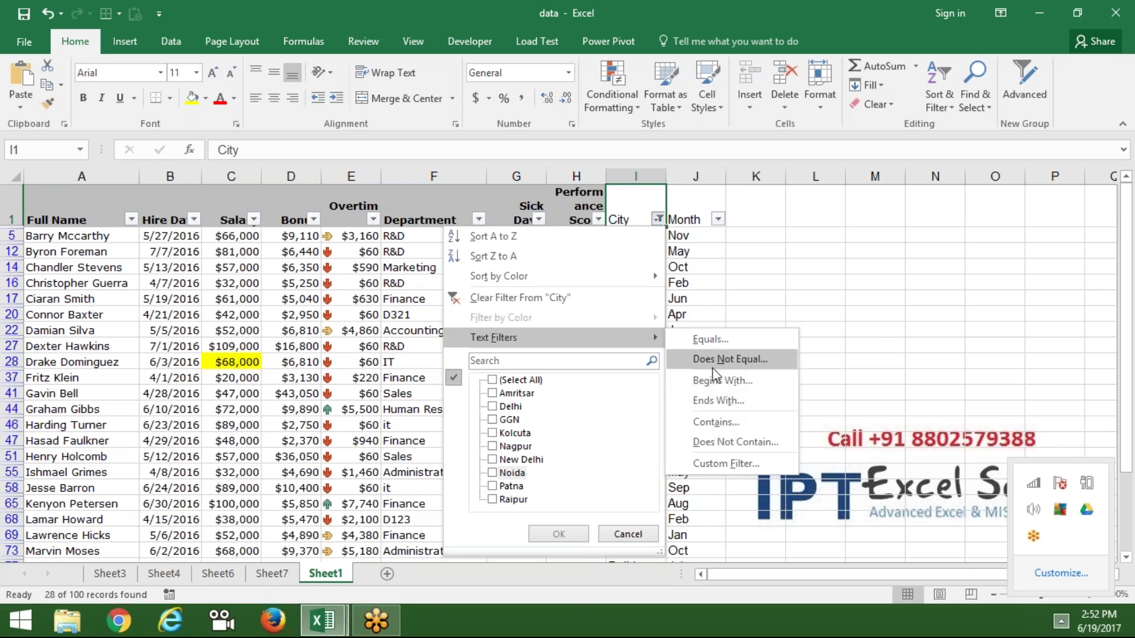
Apply a custom City filter 'contains Delhi', showing 15 of 100 records.
left_click(721, 421)
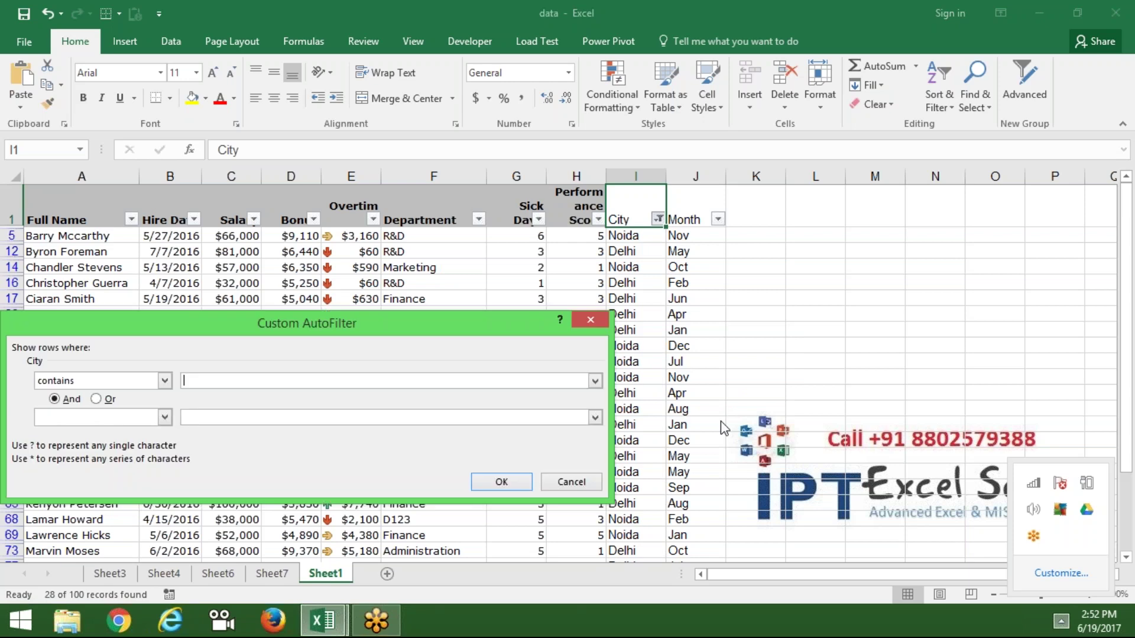
type("N")
key("BackSpace")
type("Delhi")
left_click(516, 481)
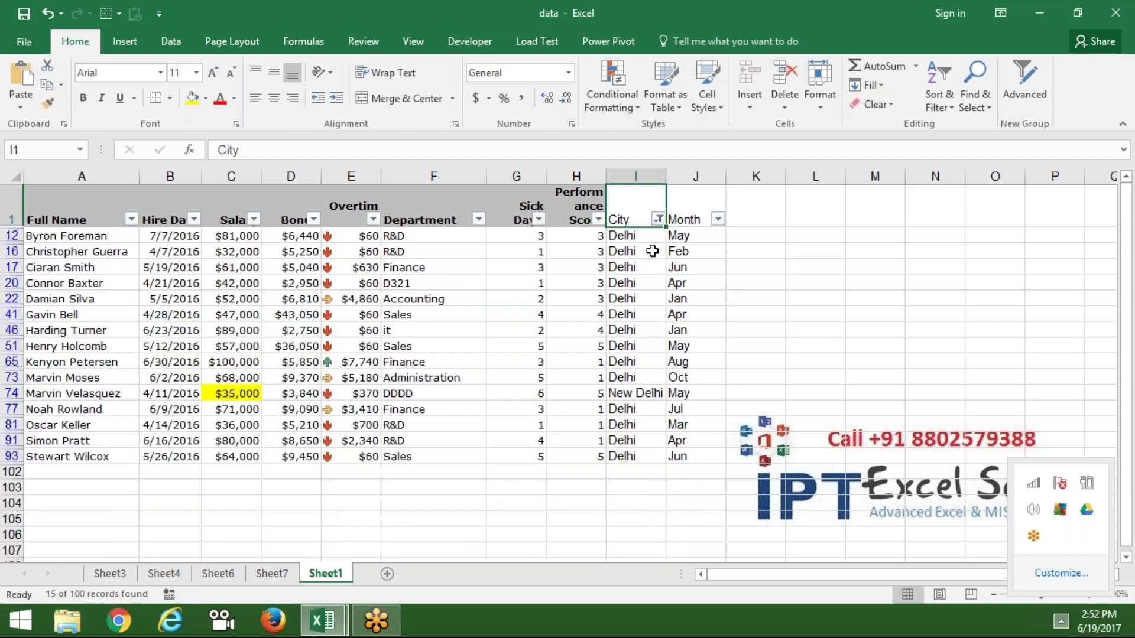
Select a Delhi cell, then bring up, dismiss and bring up again the City filter options.
left_click(653, 250)
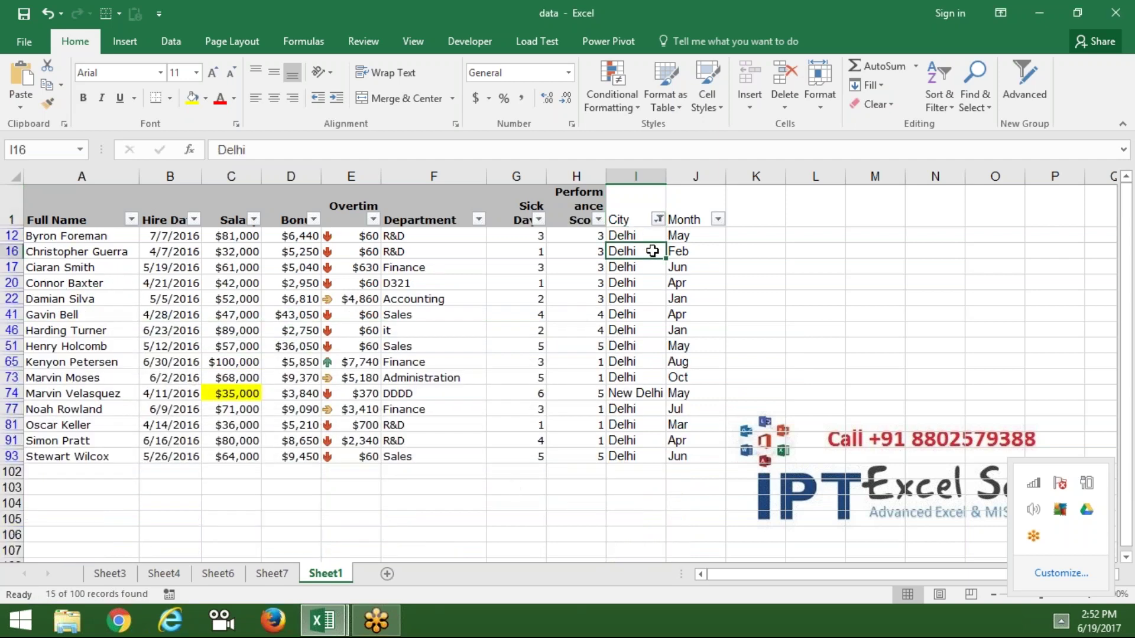
left_click(658, 219)
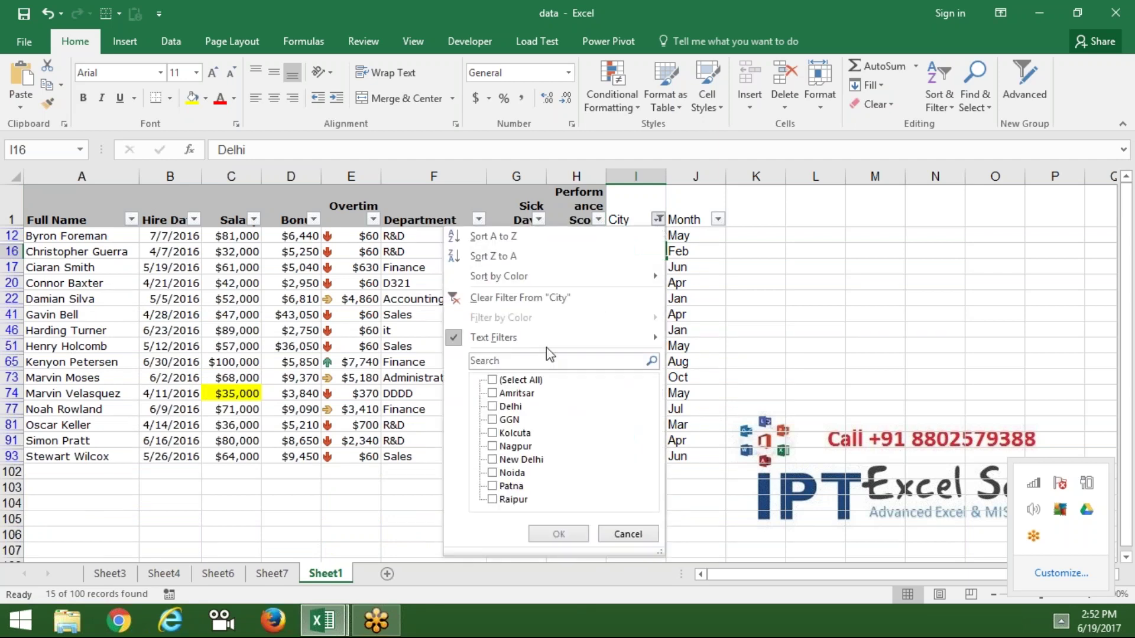
mouse_move(549, 337)
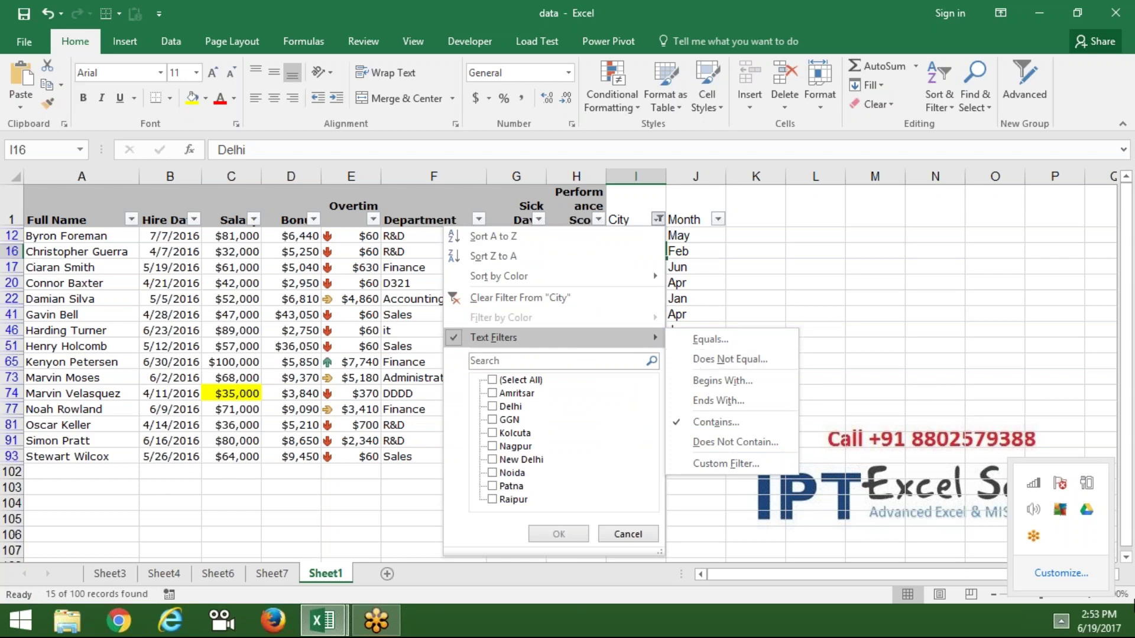
left_click(1062, 622)
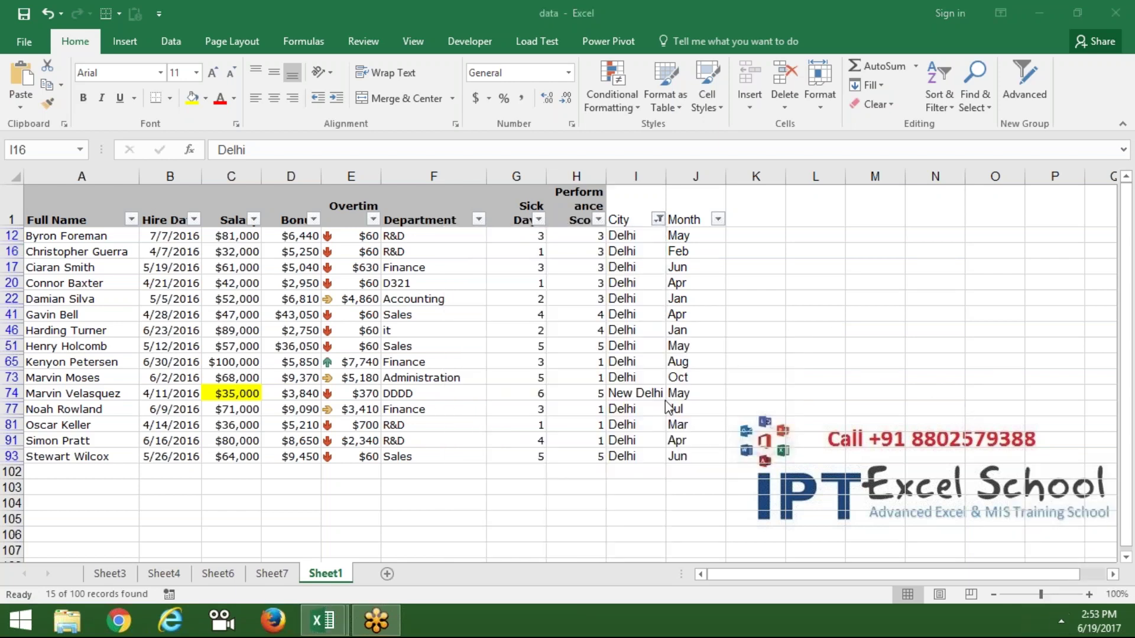
left_click(658, 220)
mouse_move(493, 338)
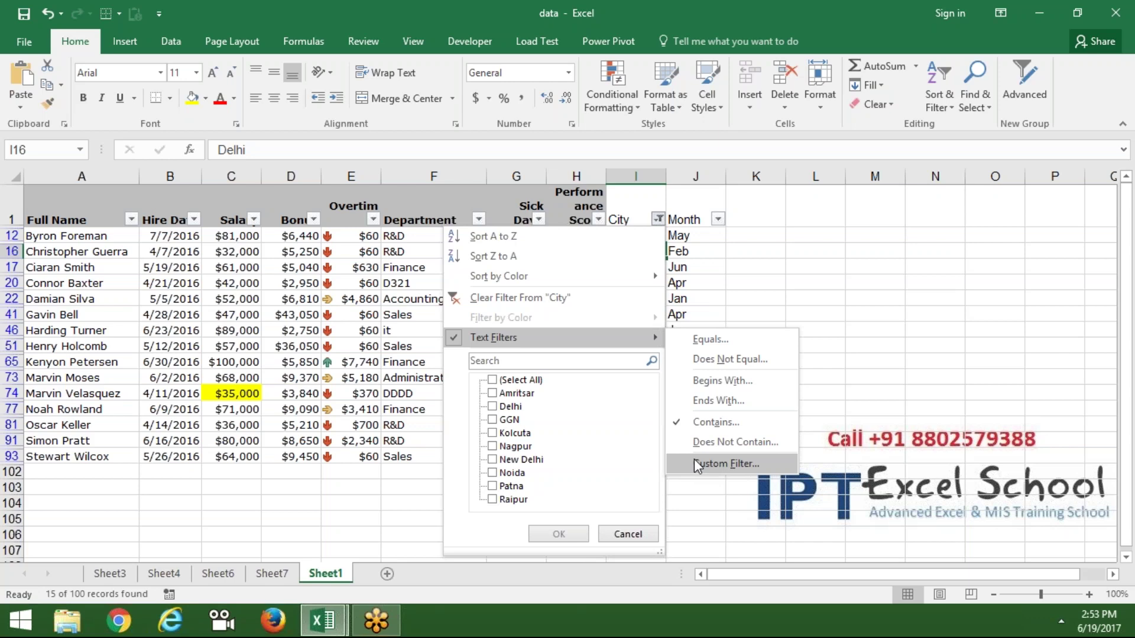
Add an Or condition 'equals Noida' to the 'contains Delhi' City filter, giving 29 of 100 records.
left_click(696, 465)
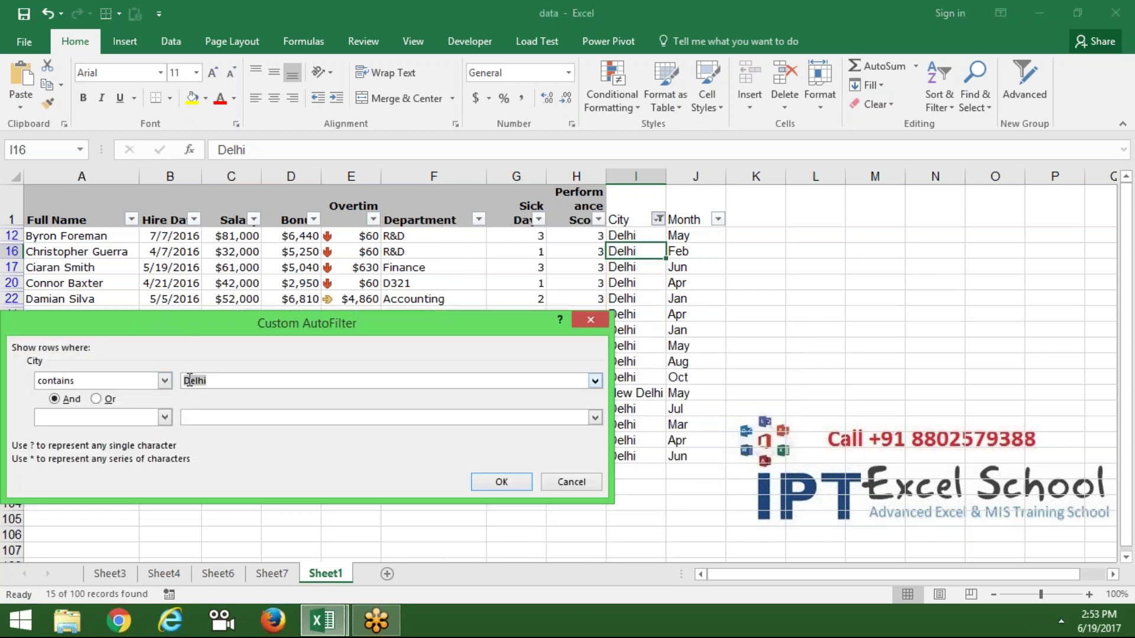
left_click(152, 416)
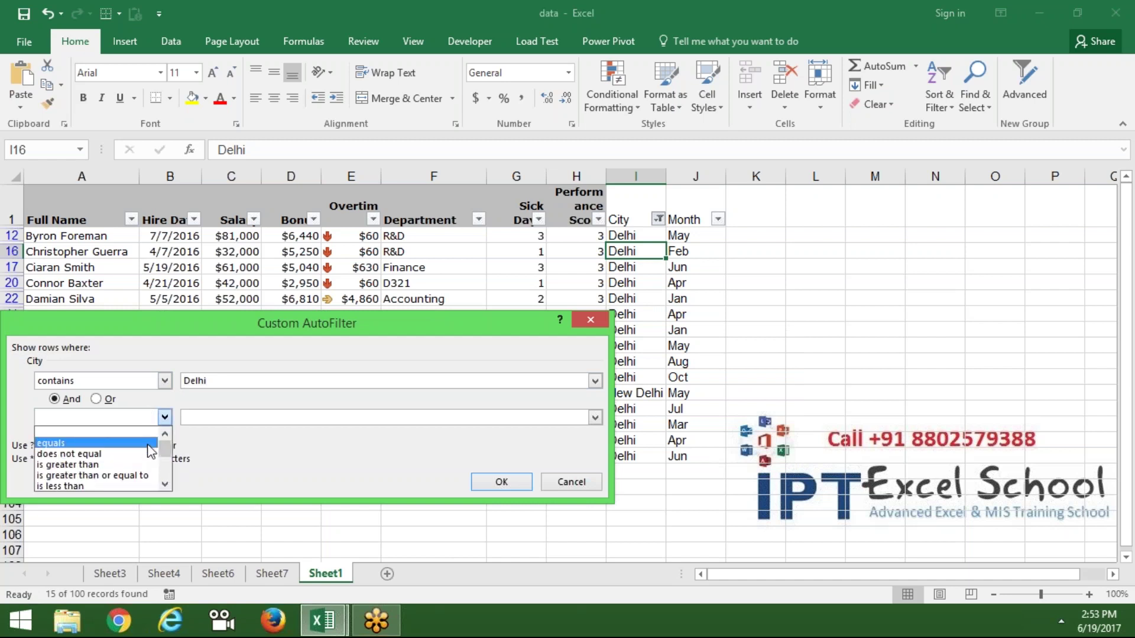
left_click(154, 441)
left_click(206, 419)
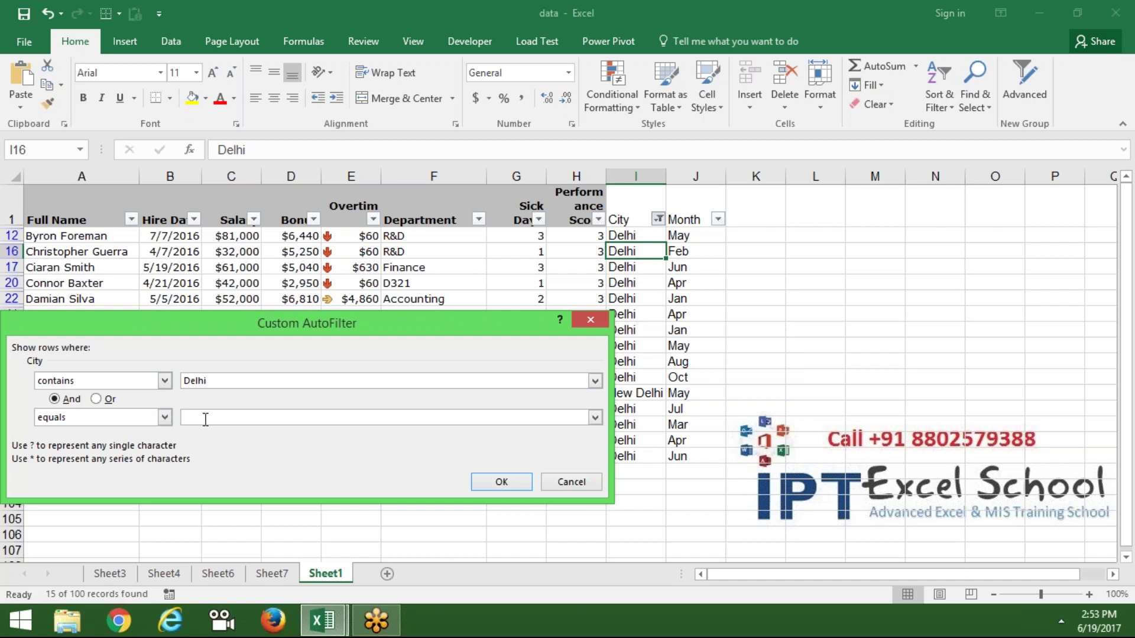
type("Noida")
left_click(68, 399)
left_click(105, 400)
left_click(494, 483)
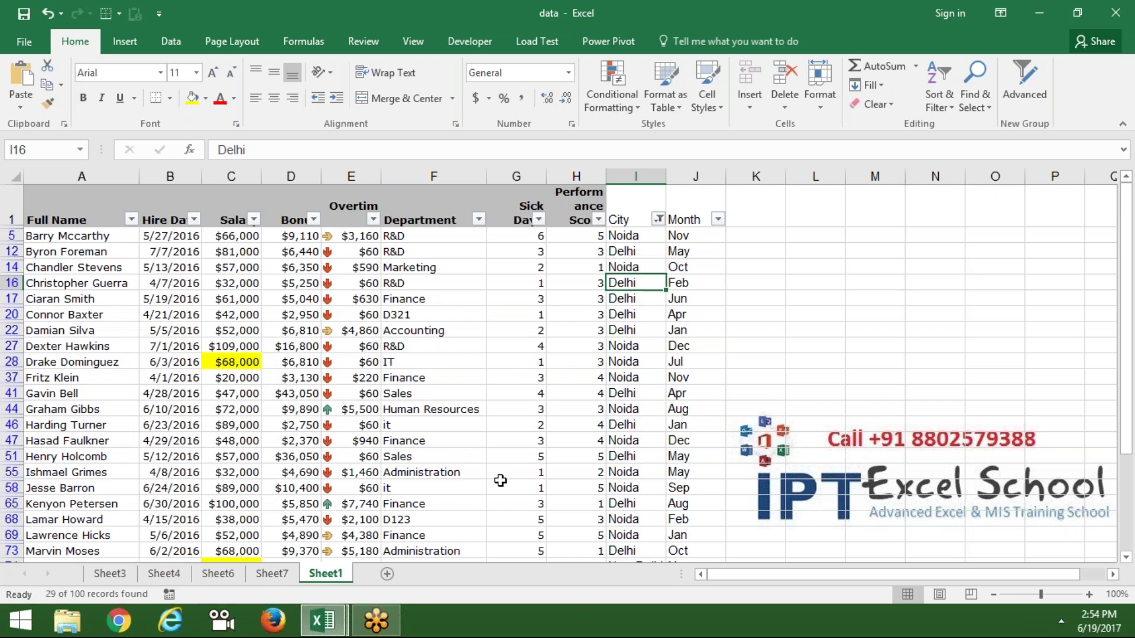
Clear the City filter to show all rows, then select cells D4, C3 and C2.
left_click(658, 220)
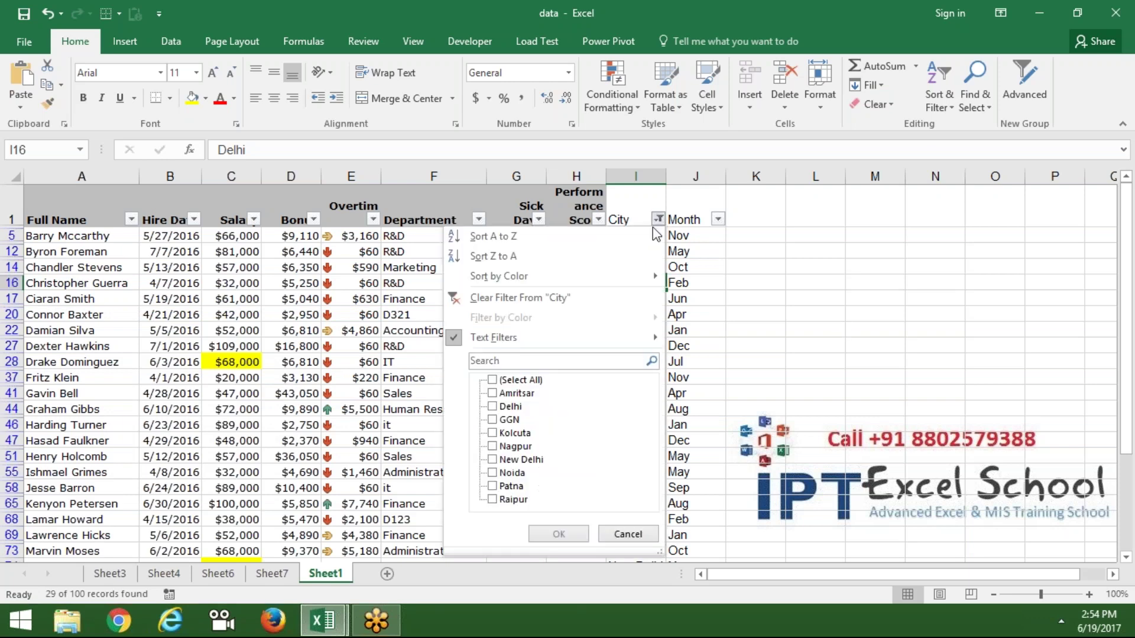
left_click(599, 294)
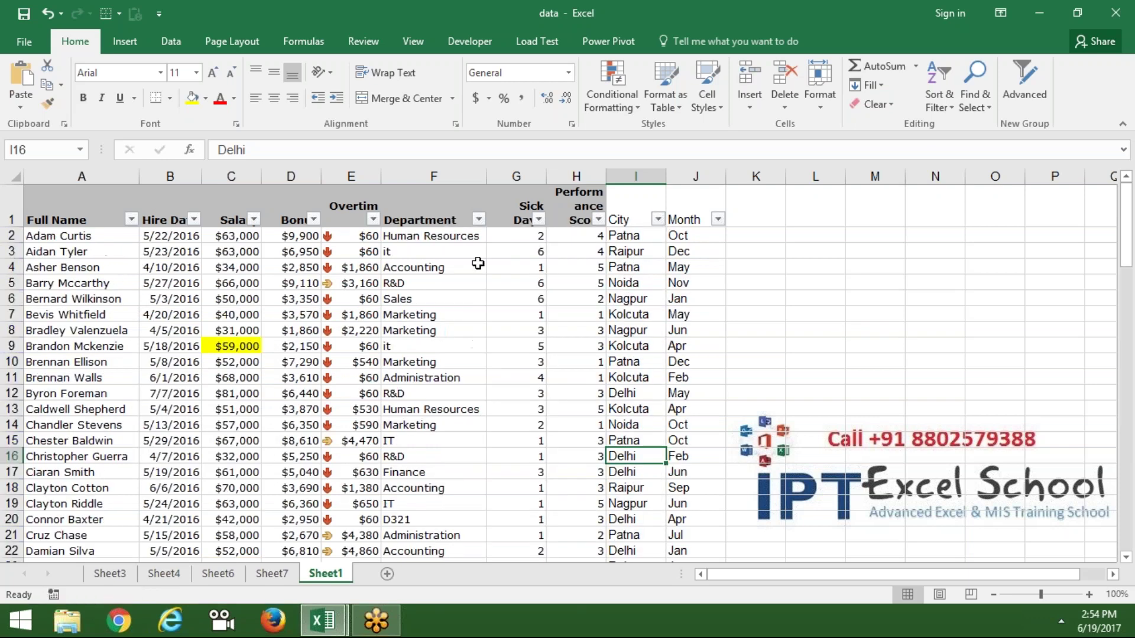
left_click(286, 260)
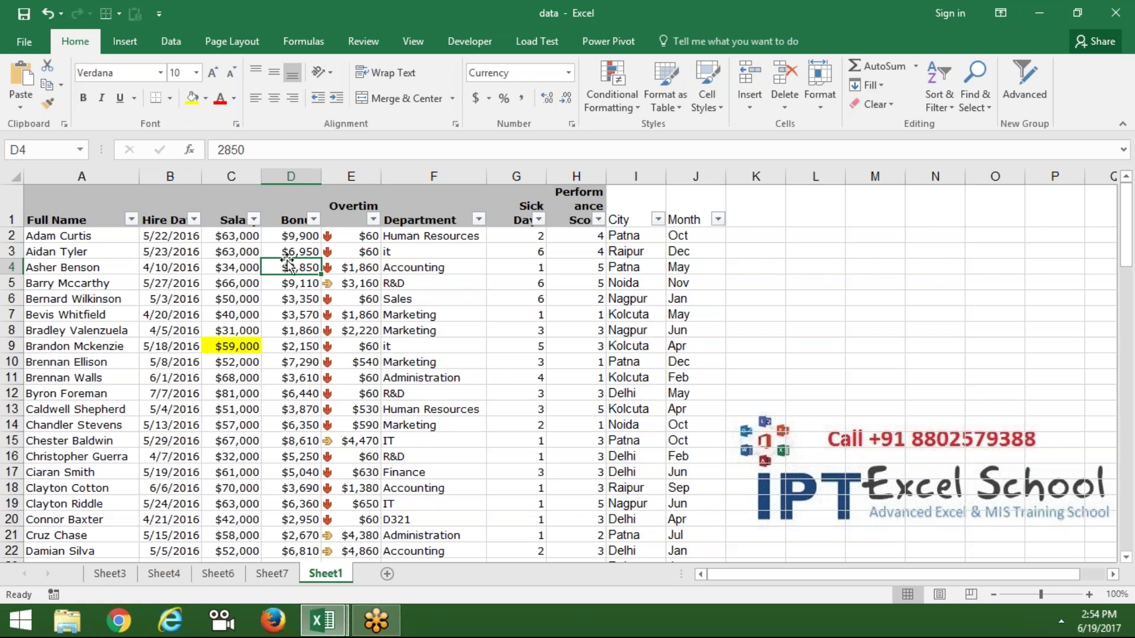
left_click(232, 252)
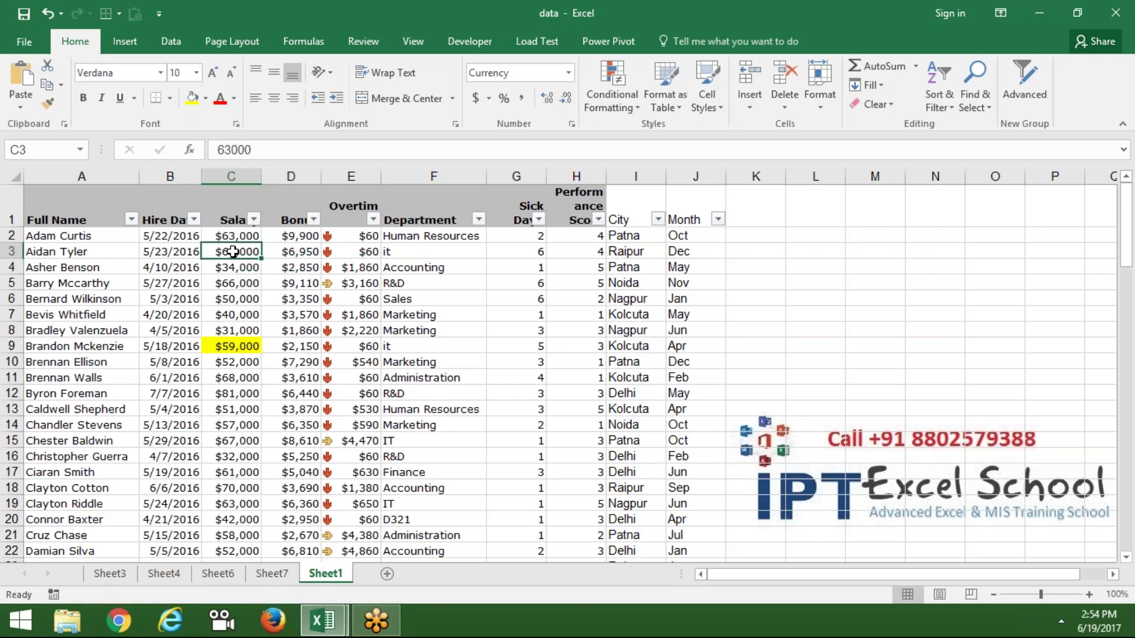
left_click(275, 239)
left_click(238, 235)
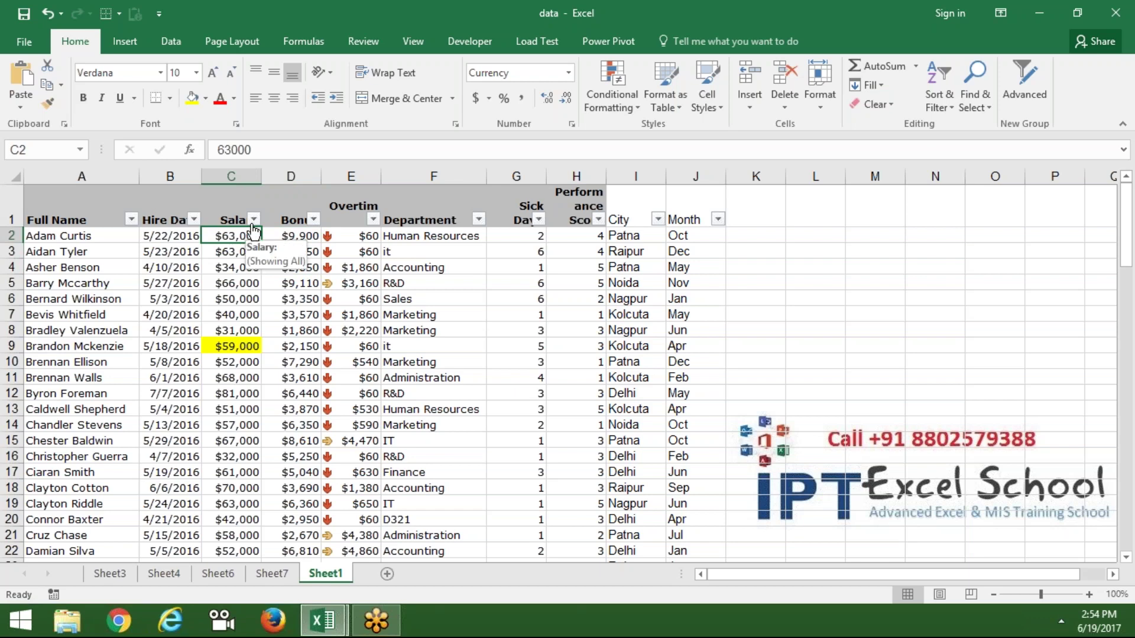
left_click(255, 220)
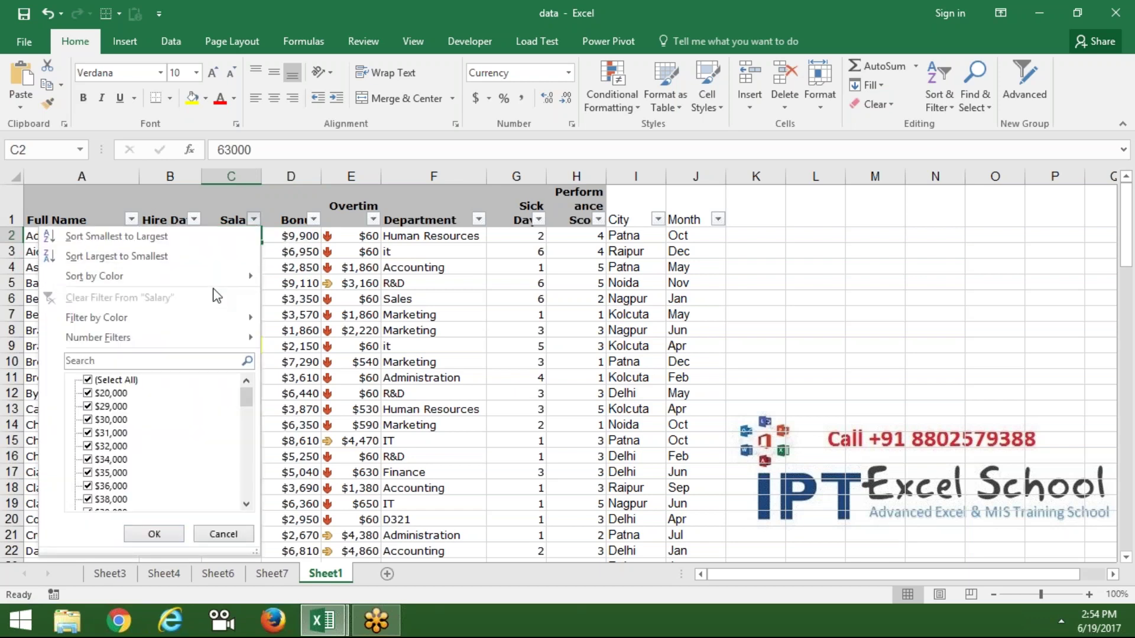
mouse_move(133, 317)
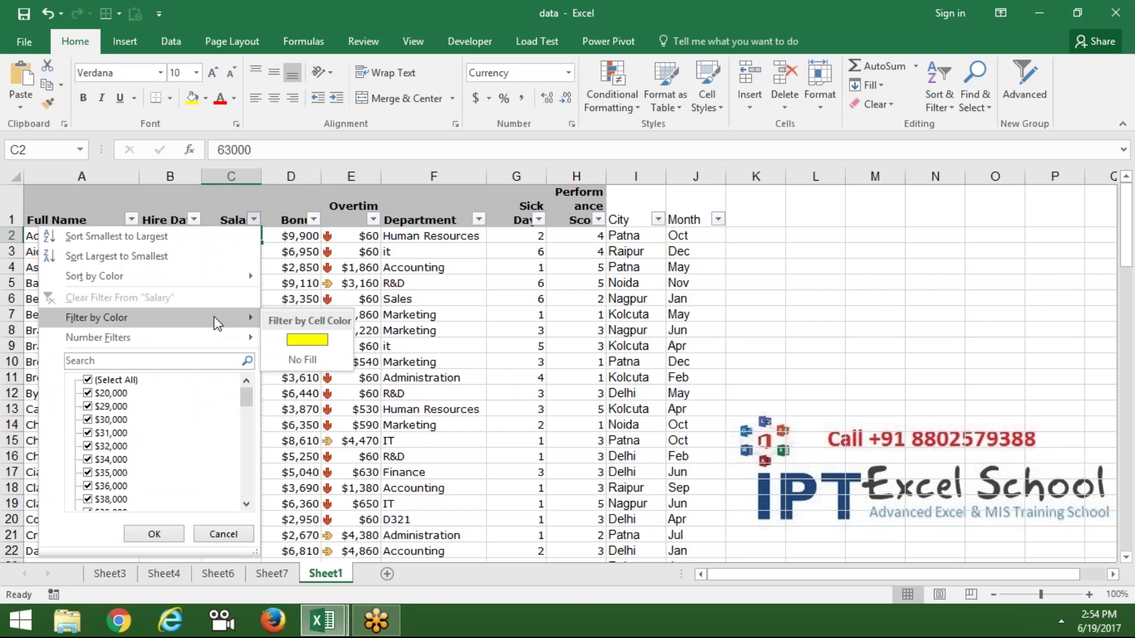
left_click(308, 340)
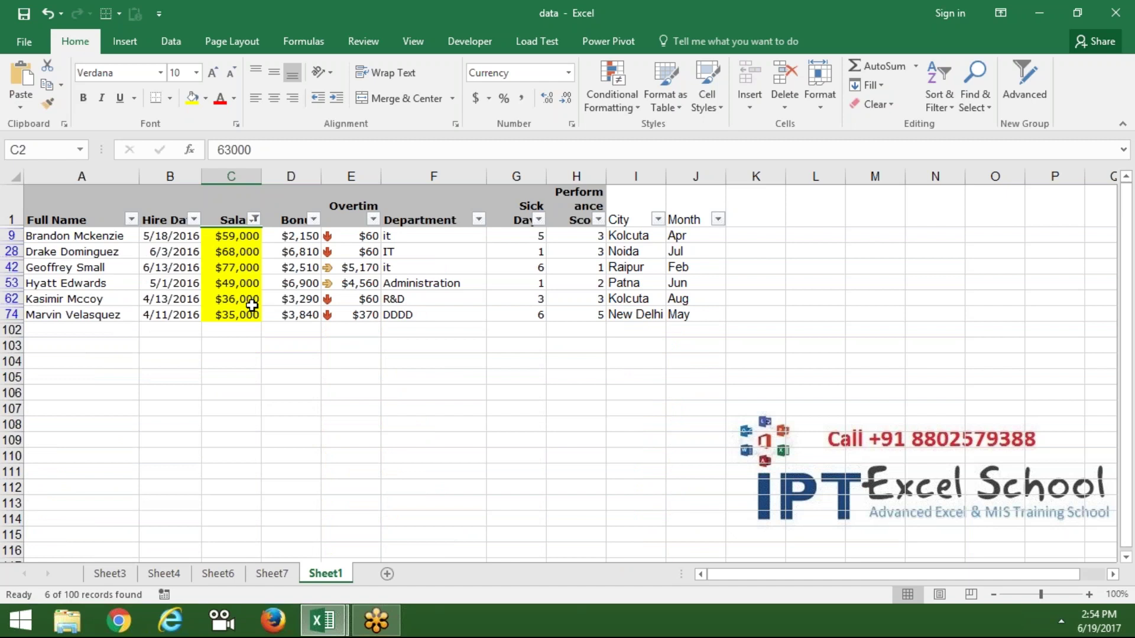
left_click(254, 220)
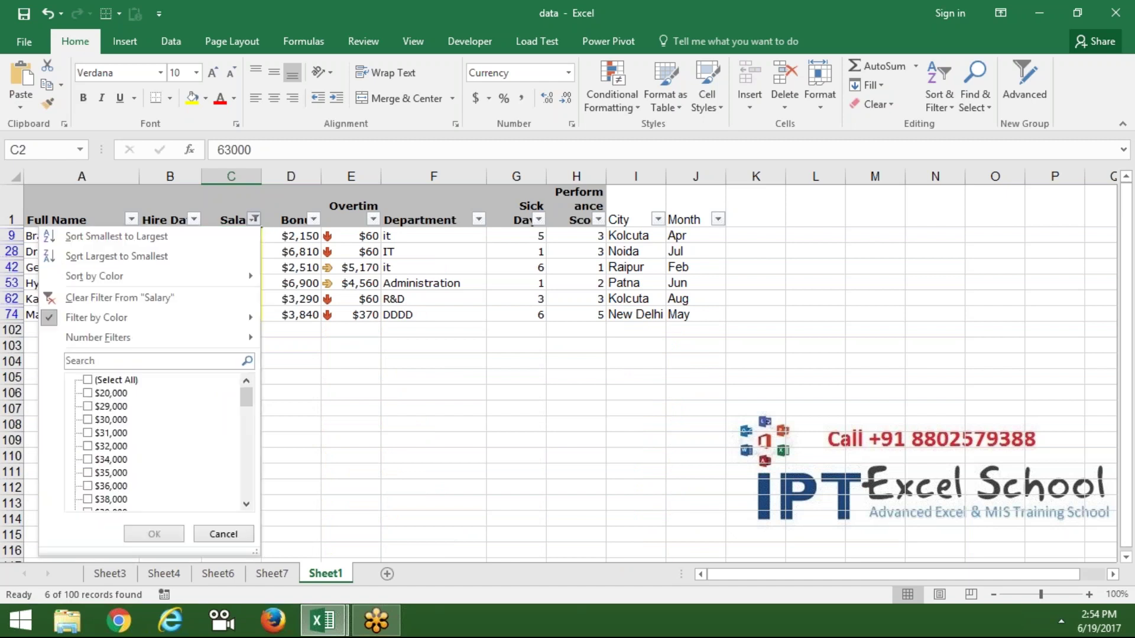
mouse_move(96, 318)
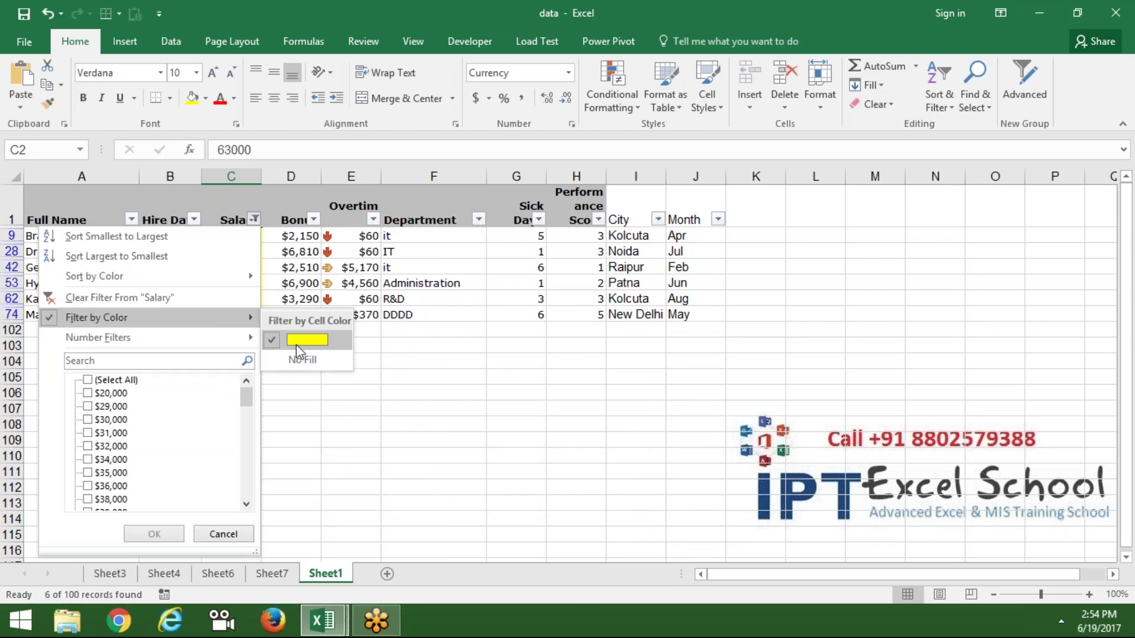
left_click(142, 304)
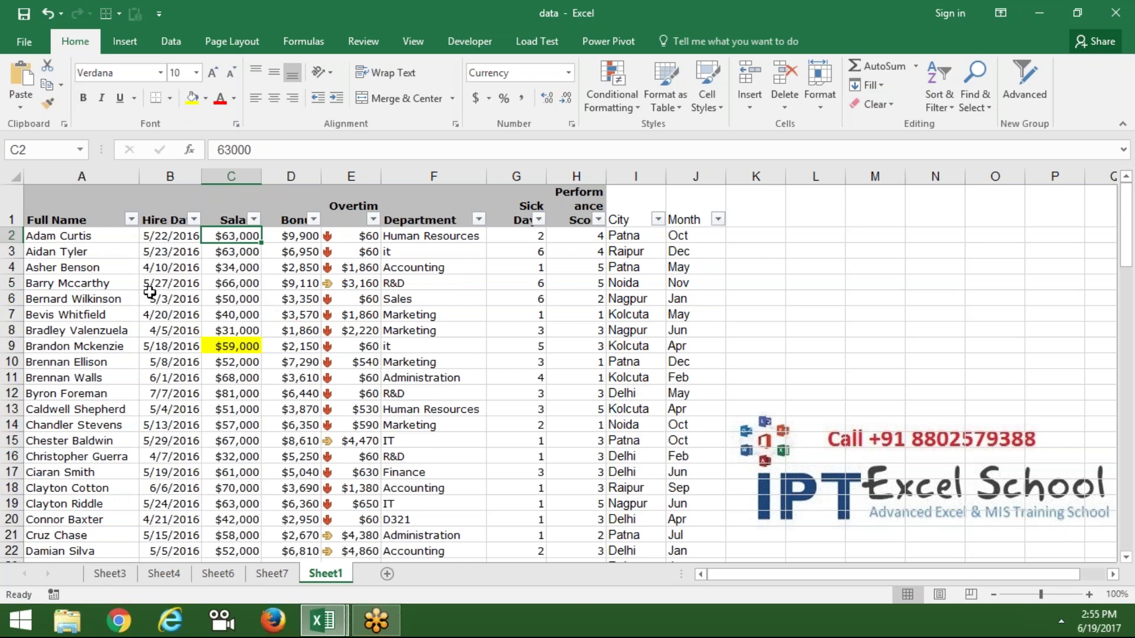
Move to cell C4 and open the Salary column's filter menu to reach Number Filters.
key("Down")
key("Down")
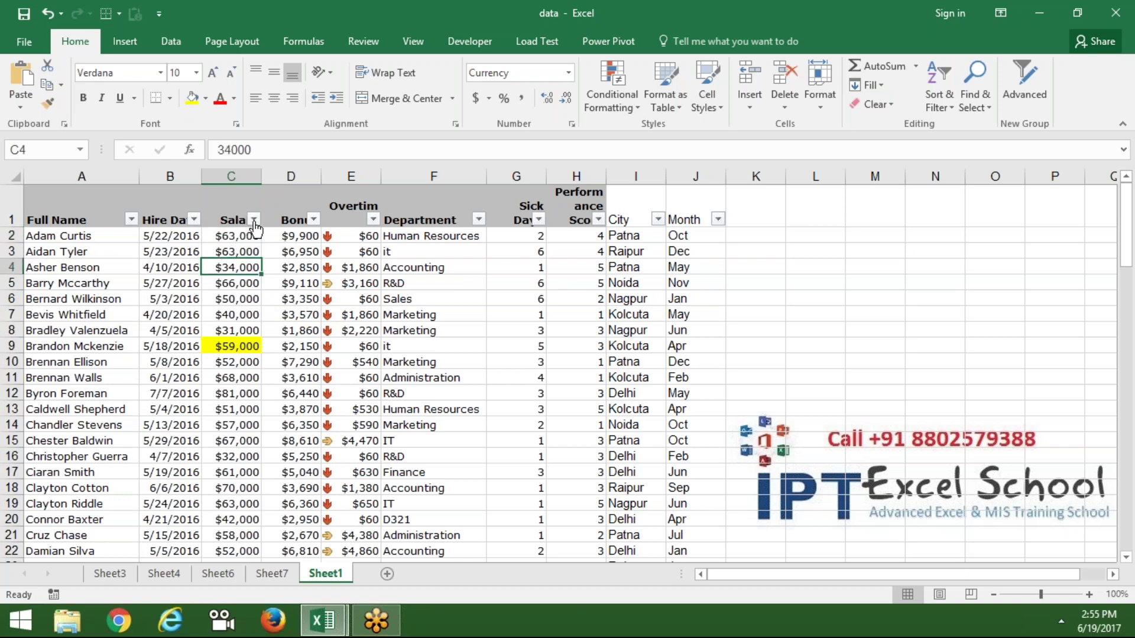
left_click(254, 219)
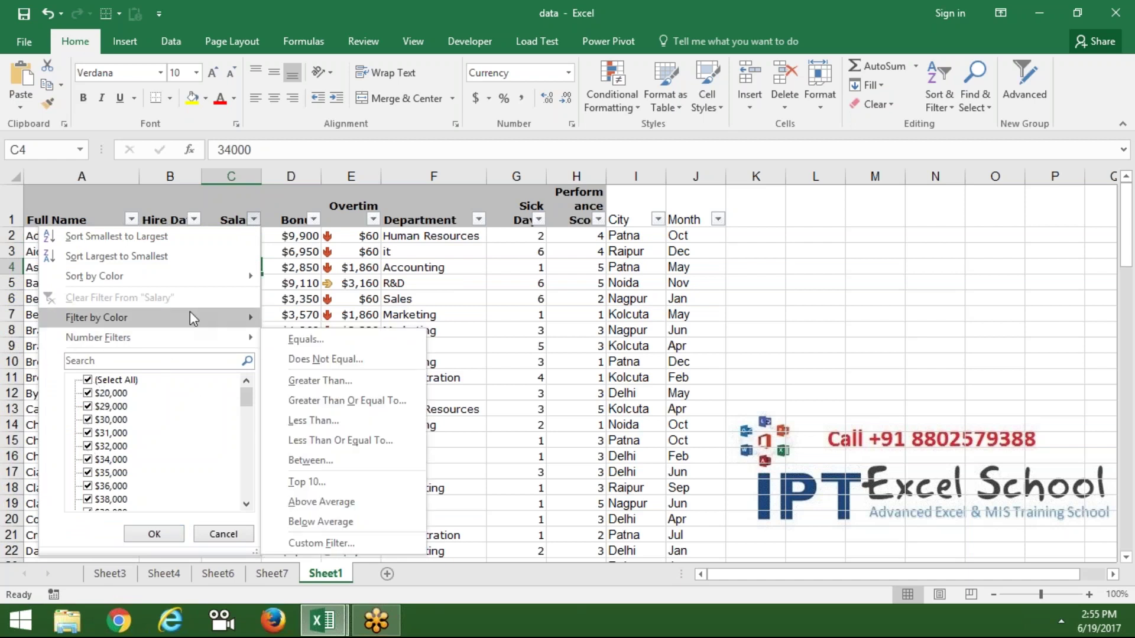
mouse_move(98, 337)
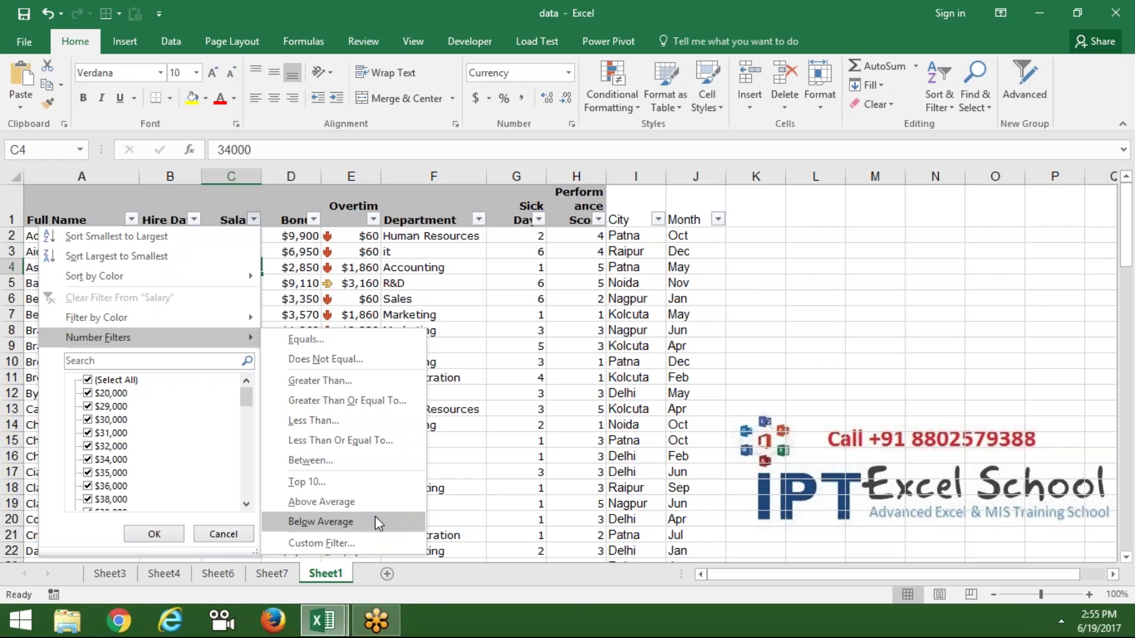
Apply a Salary equals 34000 number filter, which matches 0 of 100 records.
left_click(355, 346)
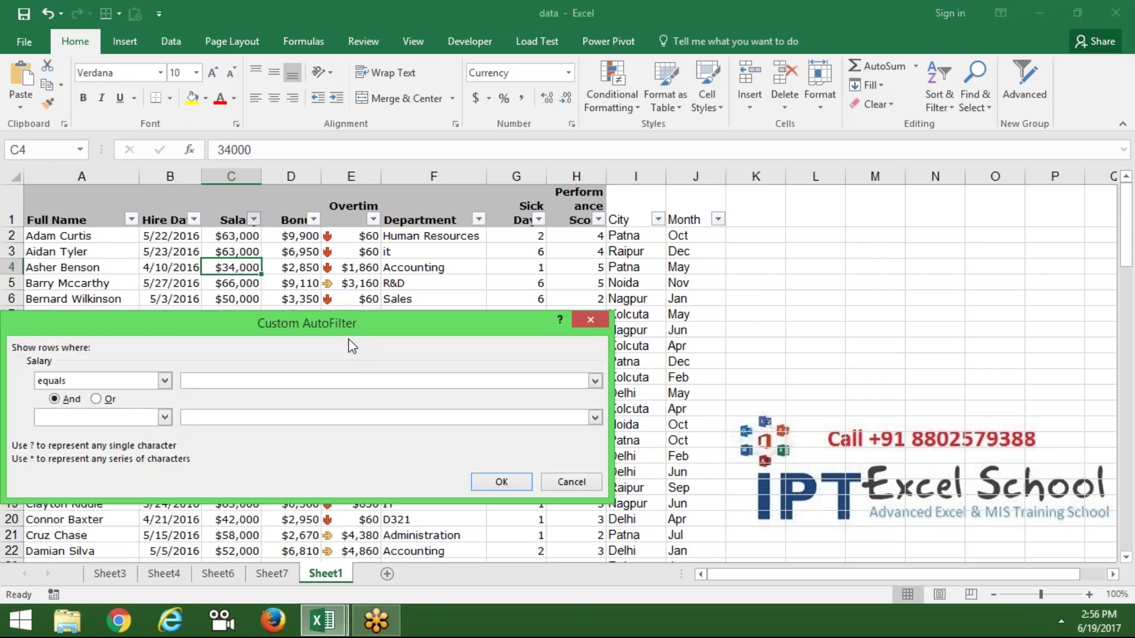
type("34000")
left_click(499, 483)
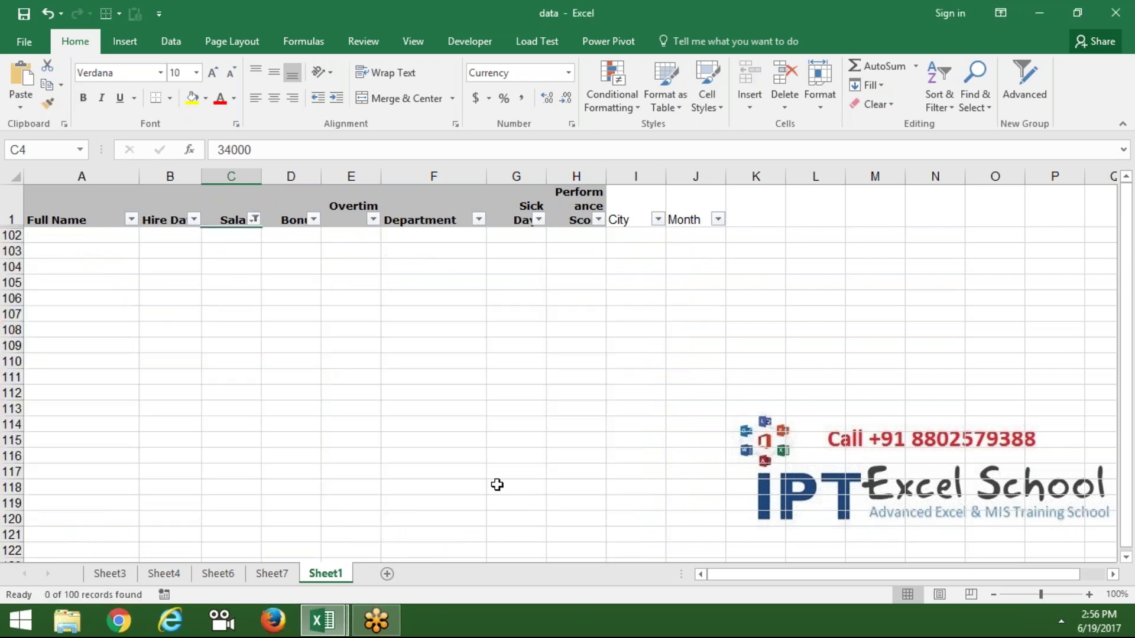
key("Up")
key("Down")
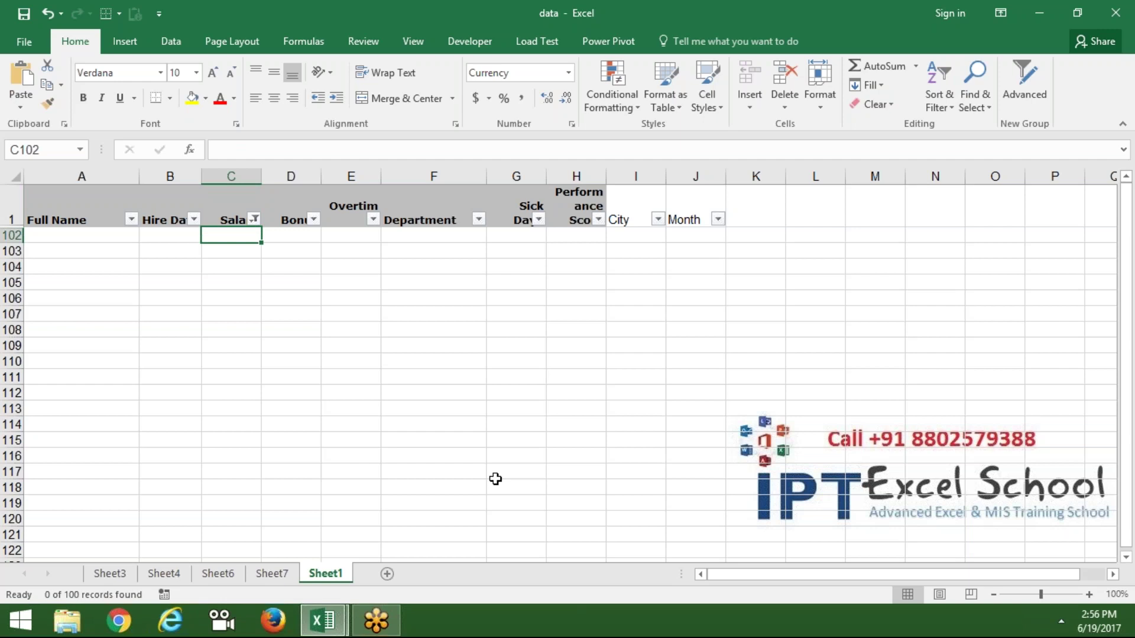
Review the equals 34000 condition unchanged, then clear the Salary filter to restore all rows.
left_click(255, 219)
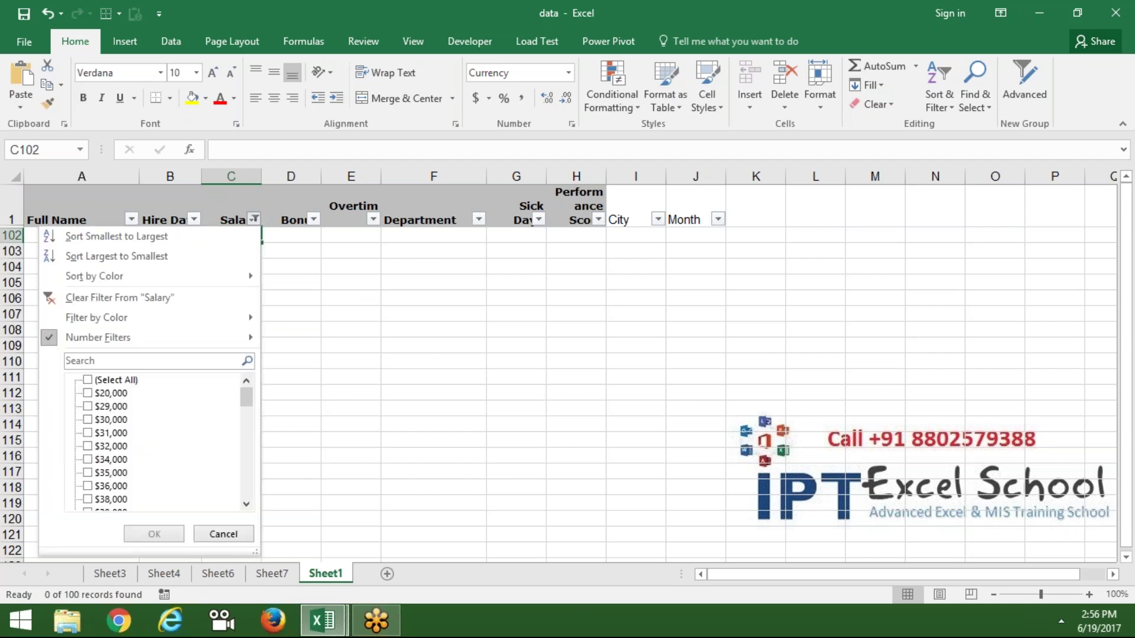
mouse_move(98, 337)
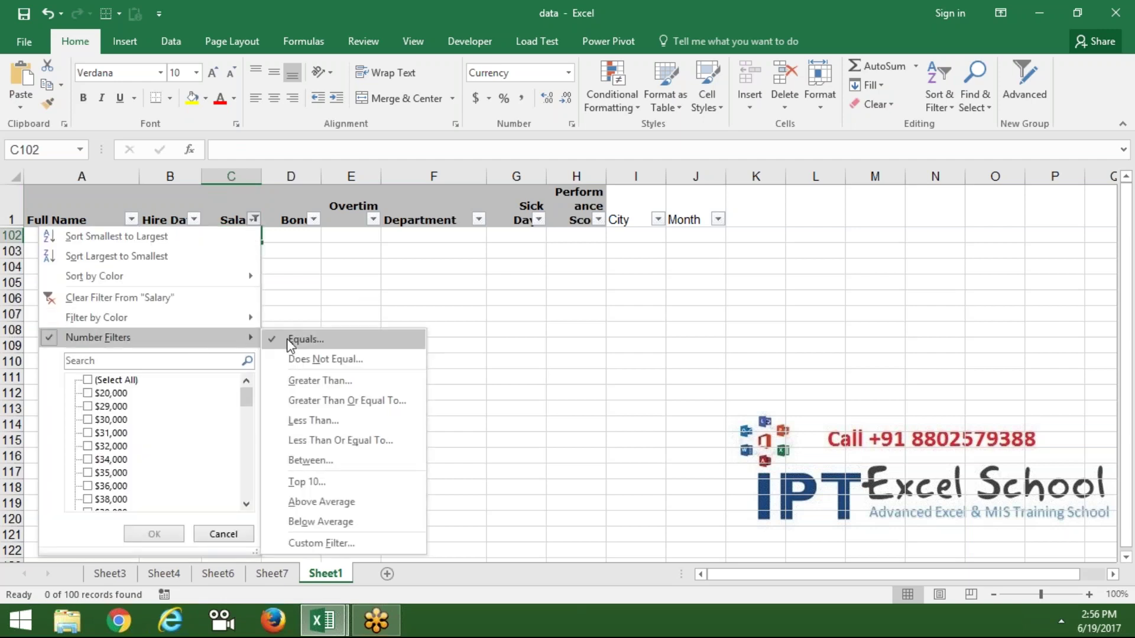
left_click(288, 341)
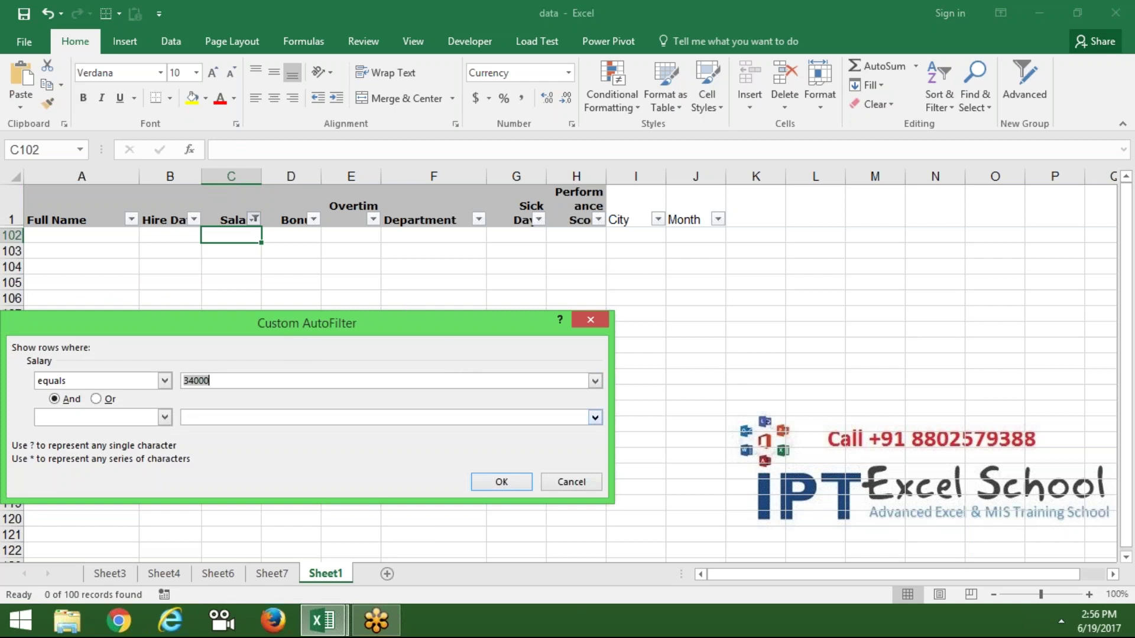
left_click(580, 482)
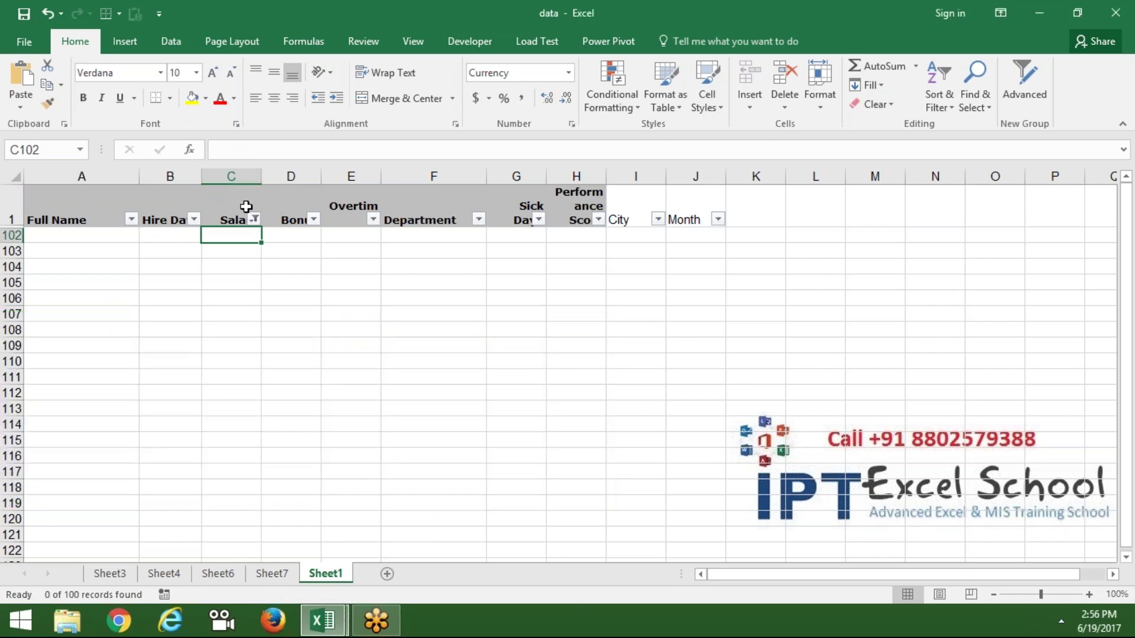
left_click(254, 219)
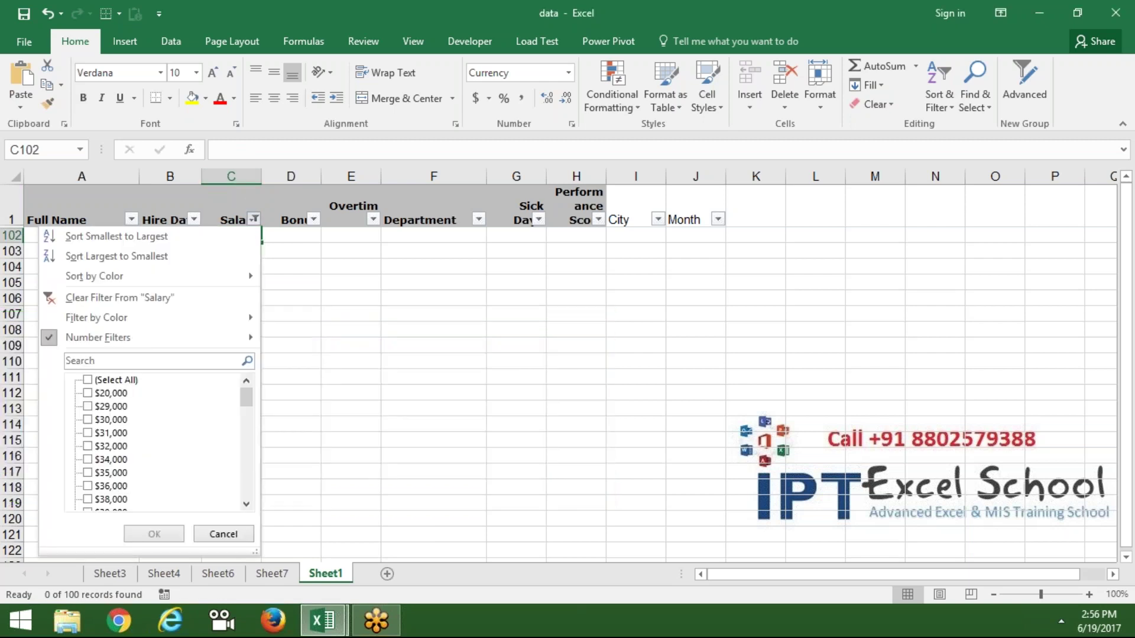
left_click(208, 302)
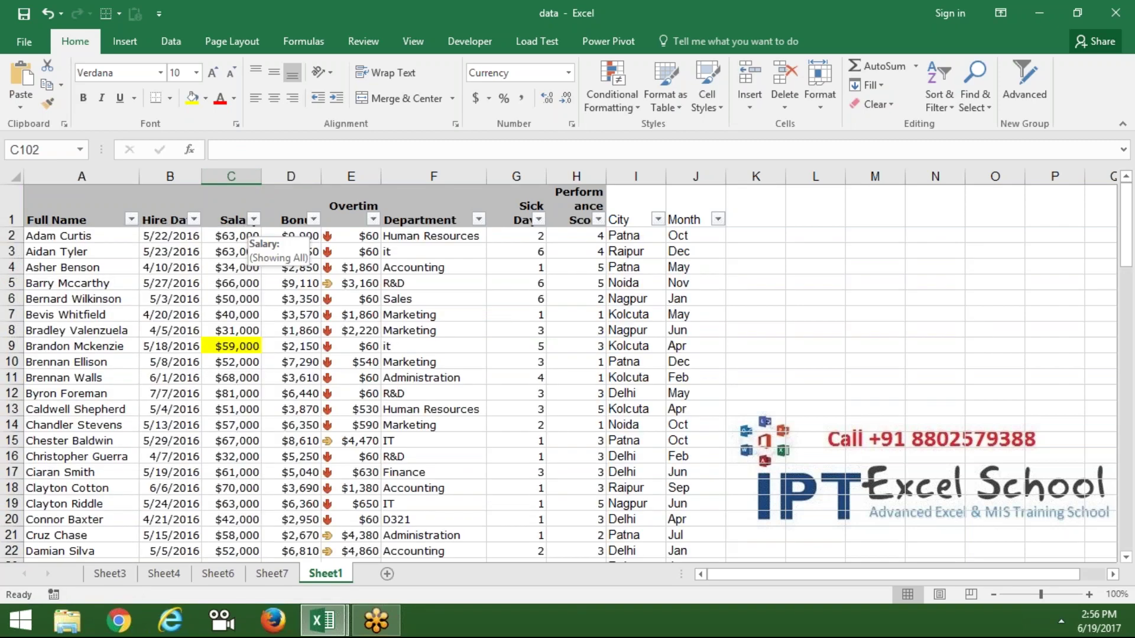
Filter Salary to values greater than 50000, leaving 67 of 100 records.
left_click(254, 219)
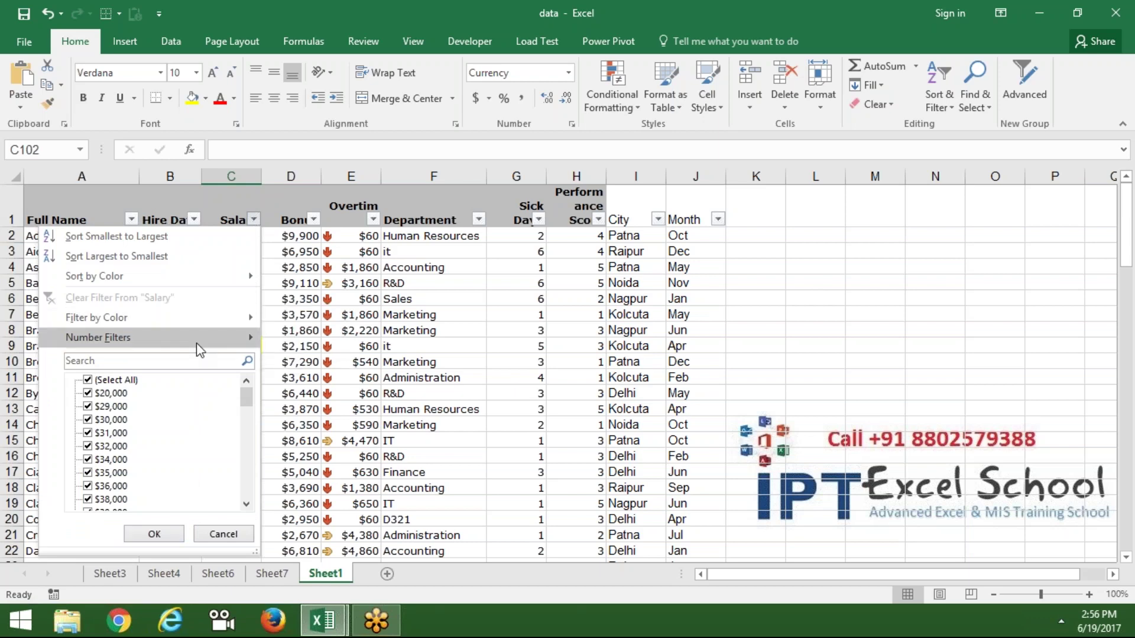
mouse_move(98, 337)
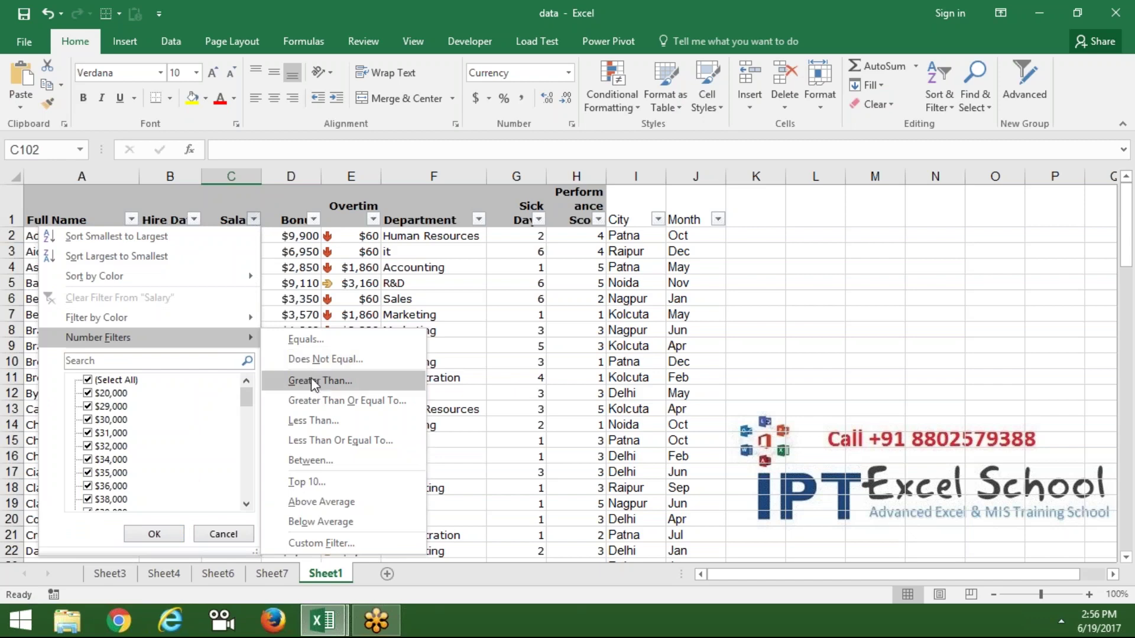
left_click(314, 382)
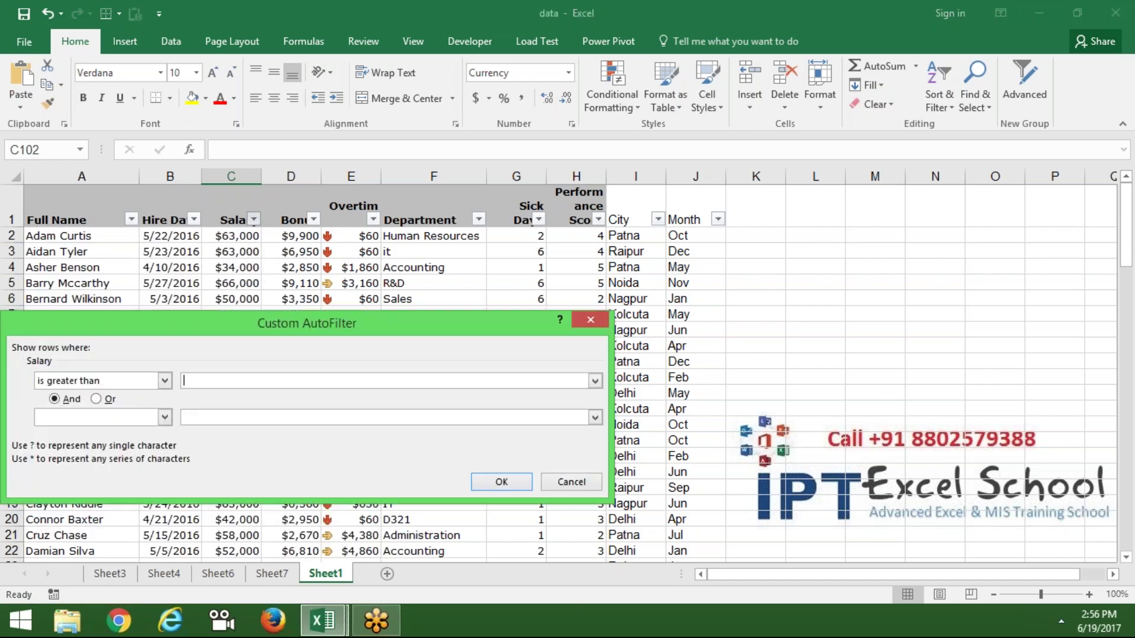
type("50000")
key("Return")
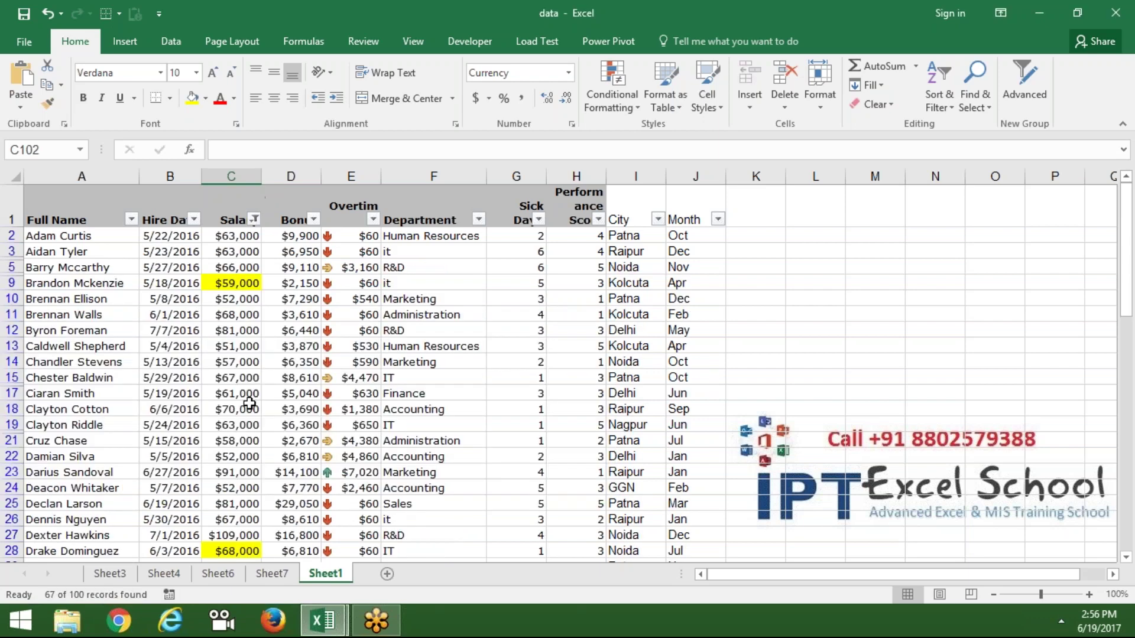
Apply a Salary Between filter from 20000 to 40000, showing 20 of 100 records.
left_click(254, 220)
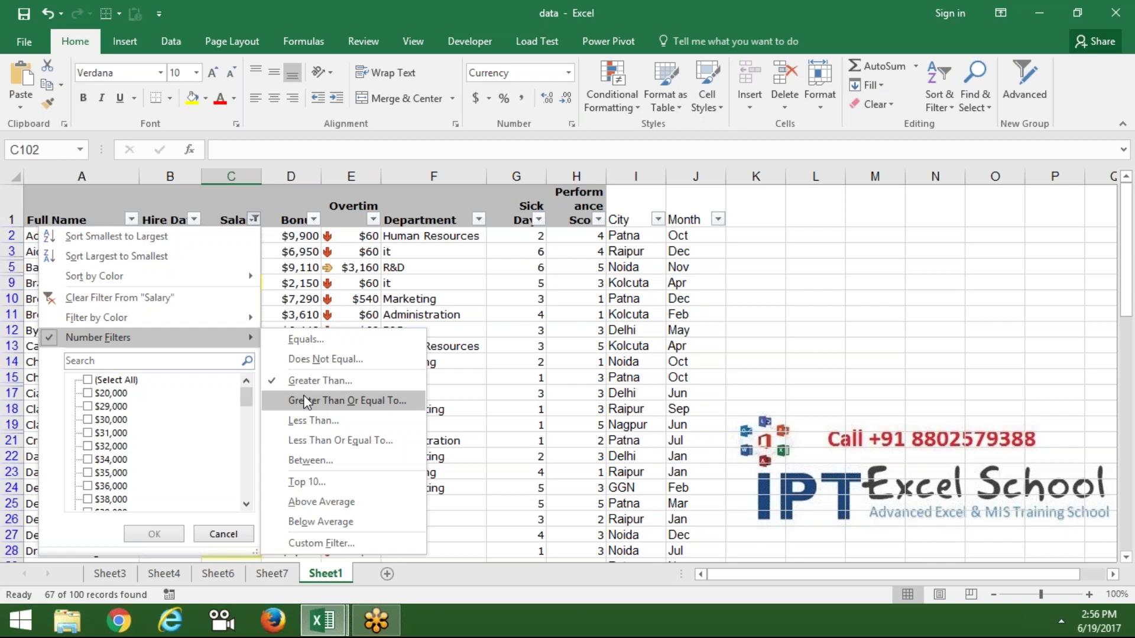
left_click(302, 463)
type("20000")
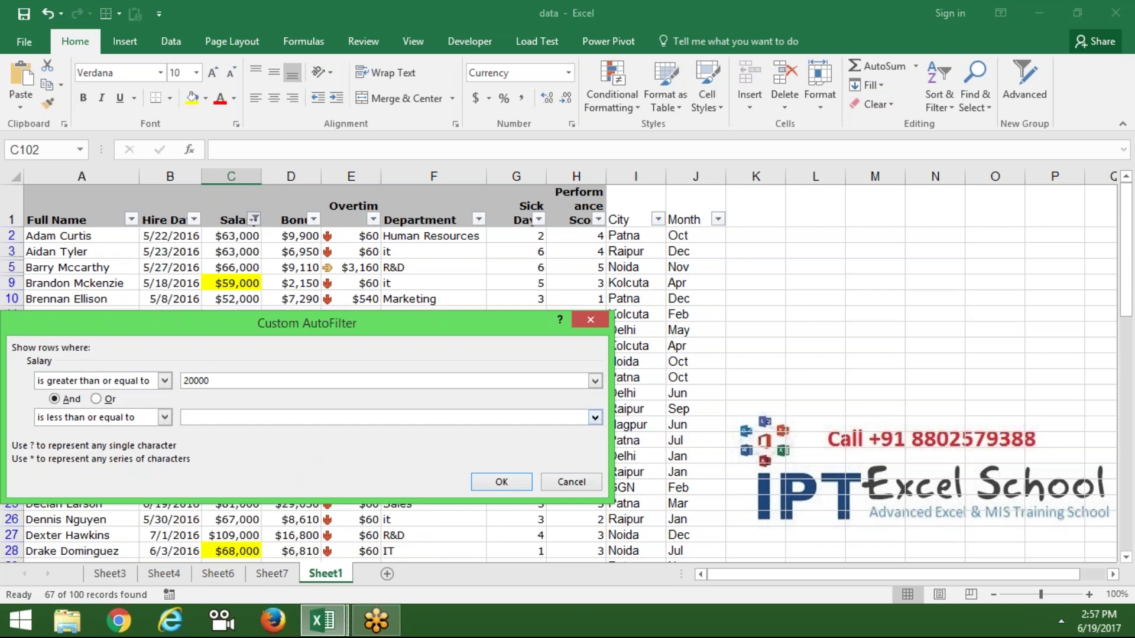
left_click(274, 421)
type("40000")
left_click(501, 482)
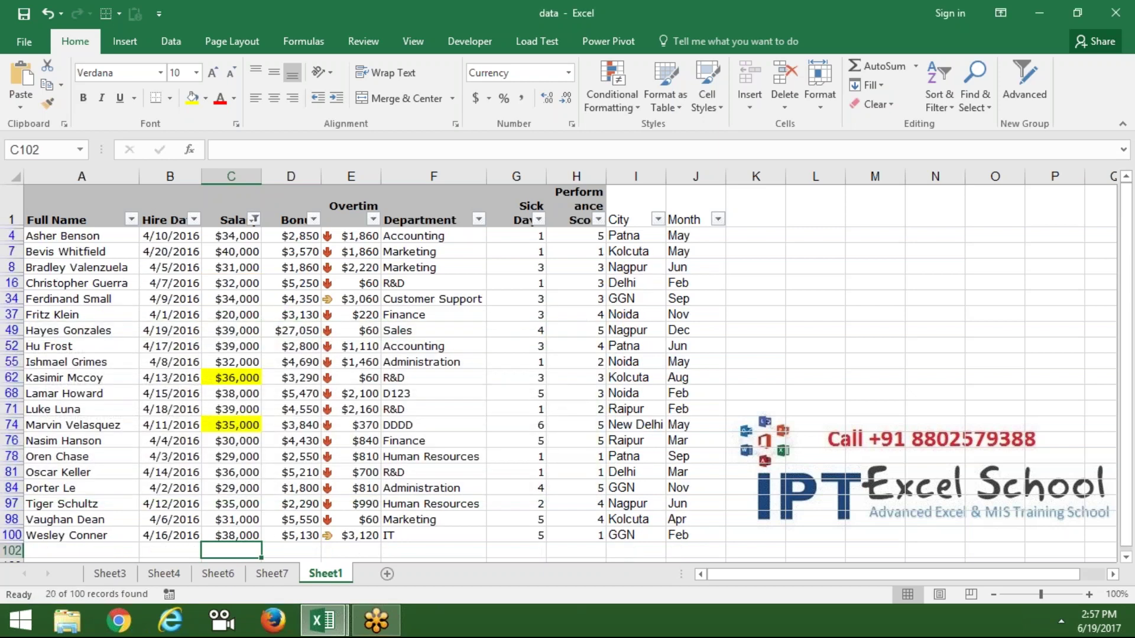
Apply a Top 10 Items Salary filter and select the visible salaries to check their totals.
left_click(230, 281)
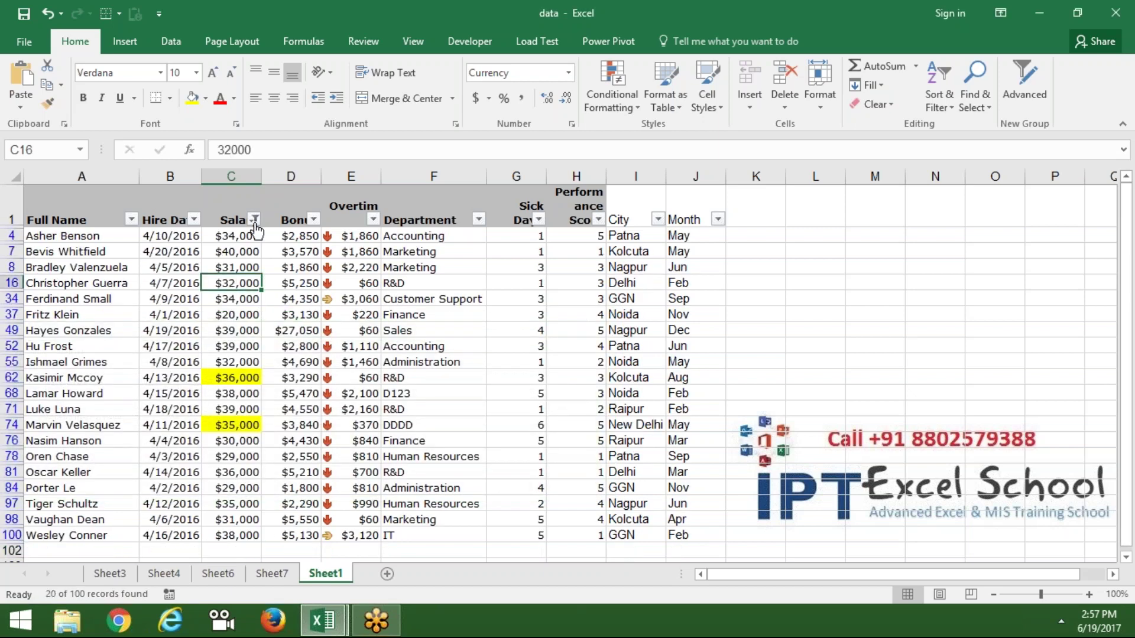
left_click(254, 220)
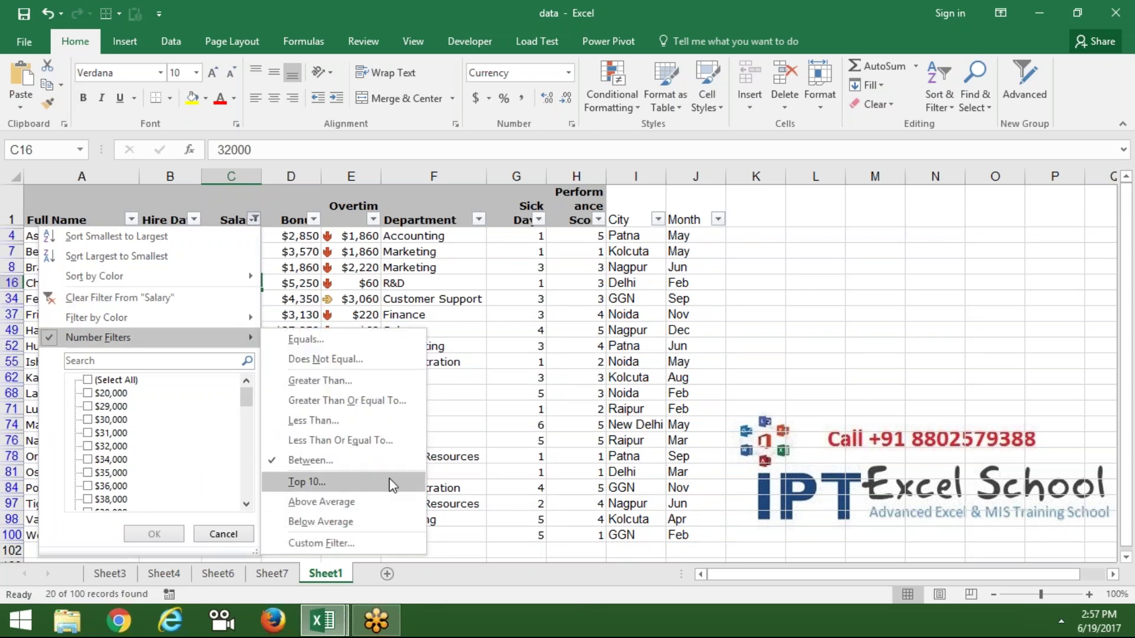
left_click(391, 482)
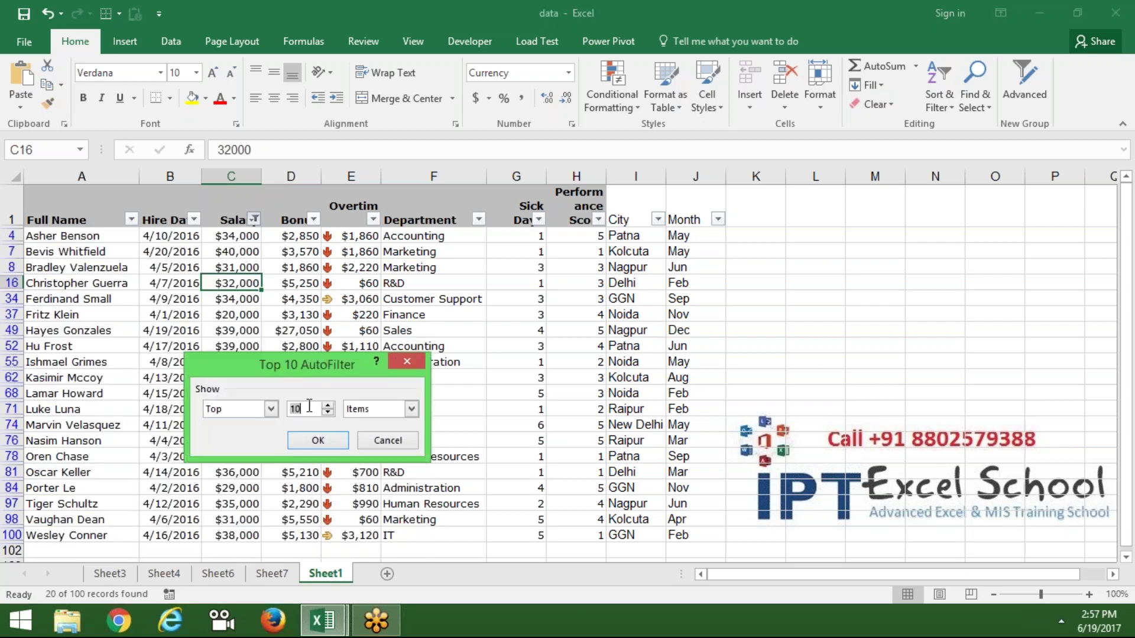
left_click(270, 409)
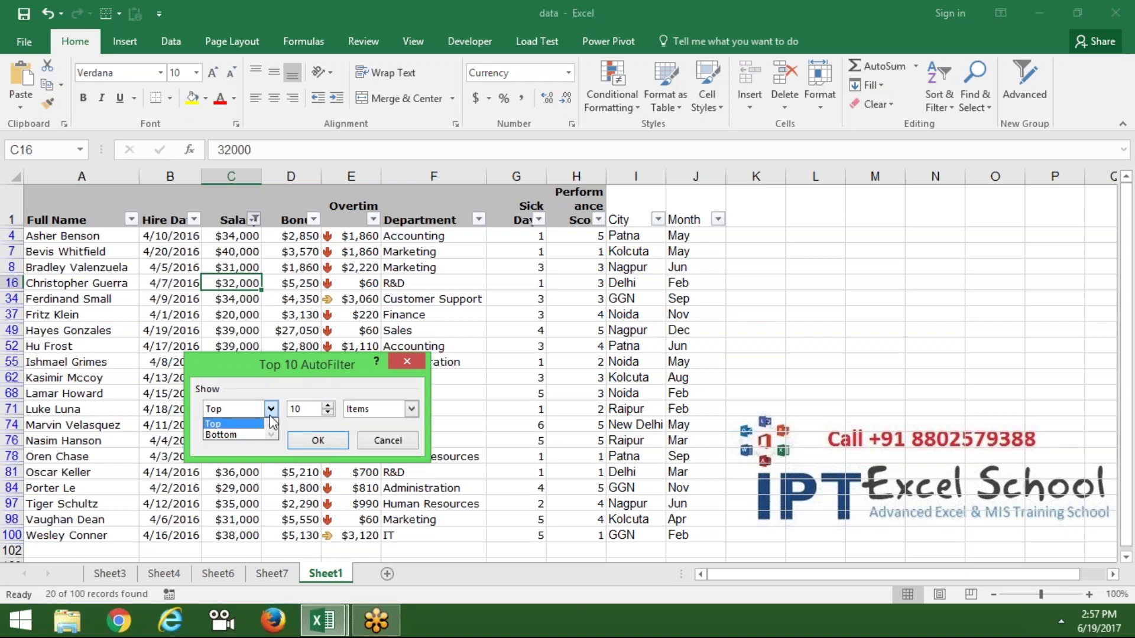
left_click(269, 424)
left_click(318, 440)
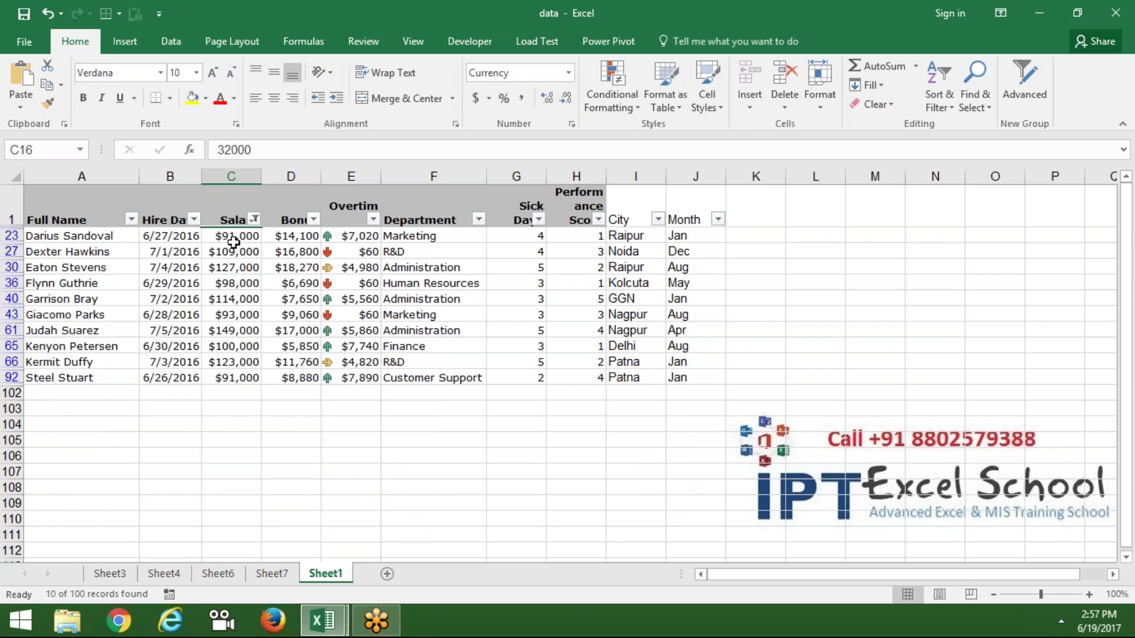
mouse_move(233, 236)
left_mouse_down()
mouse_move(239, 402)
mouse_move(238, 377)
left_mouse_up()
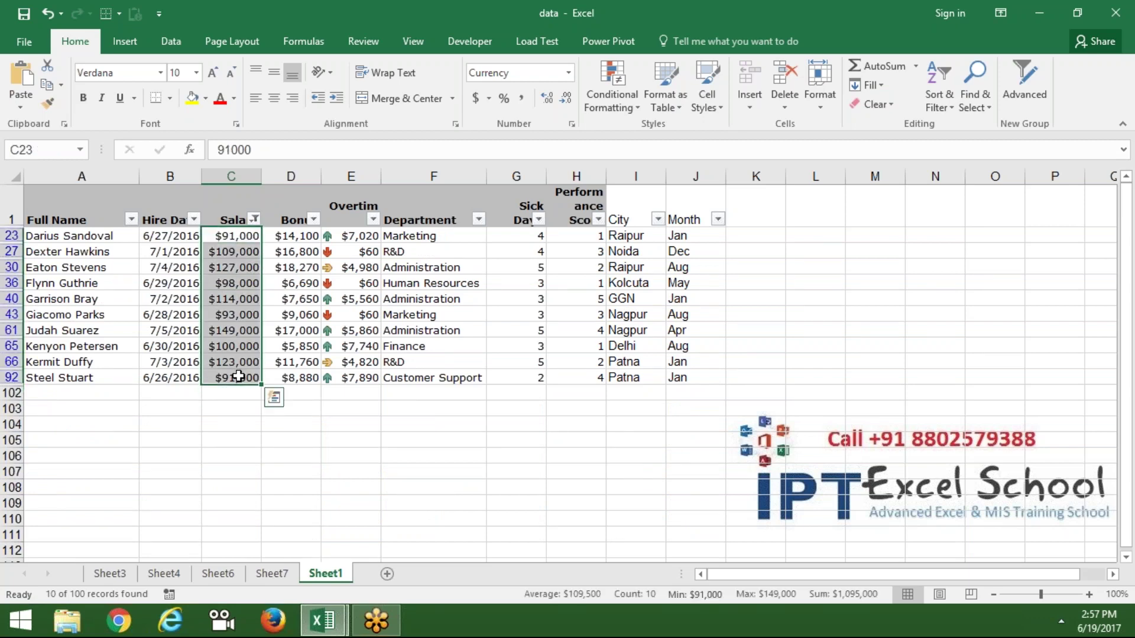
Switch the Salary filter to Bottom 10 and select the ten lowest salaries to check their sum.
left_click(255, 219)
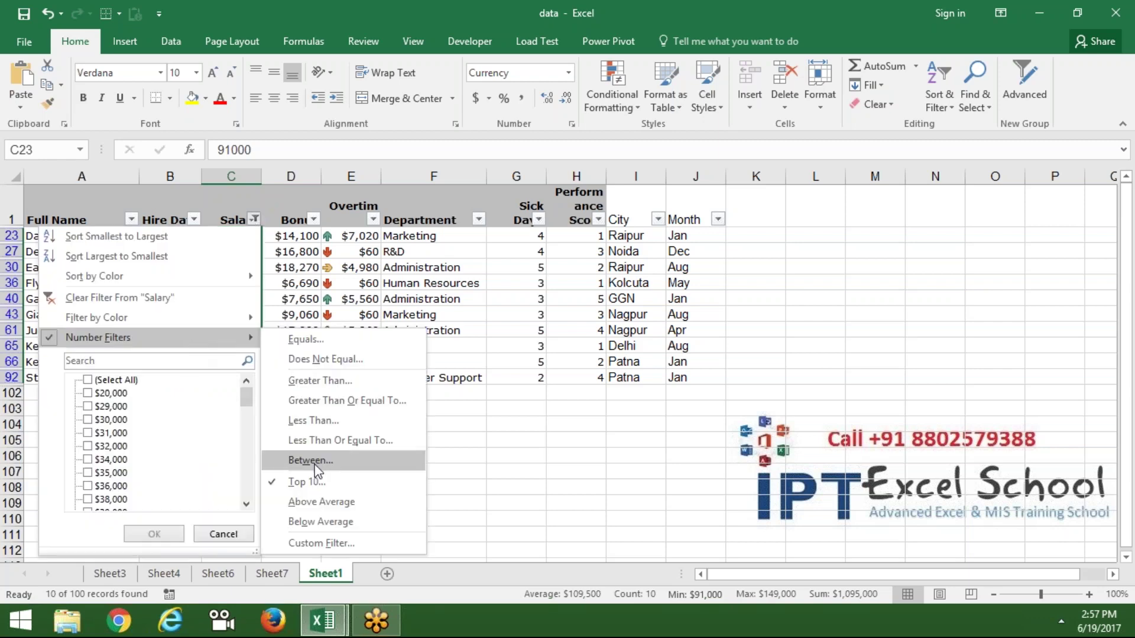
left_click(307, 482)
left_click(271, 409)
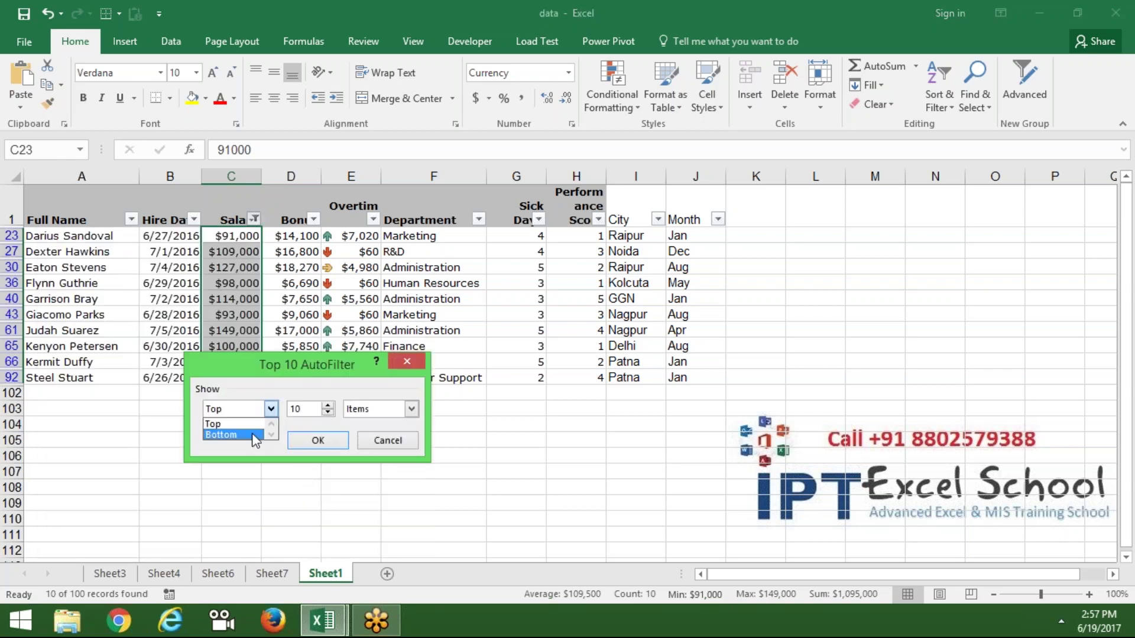
left_click(255, 436)
left_click(308, 443)
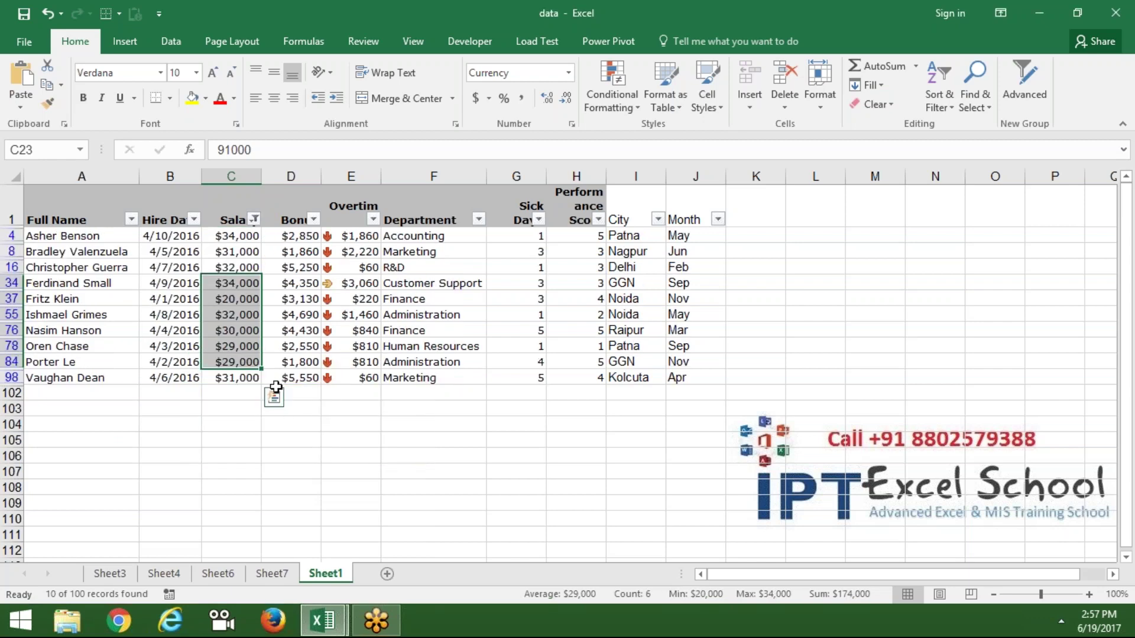
left_click_drag(232, 239, 236, 379)
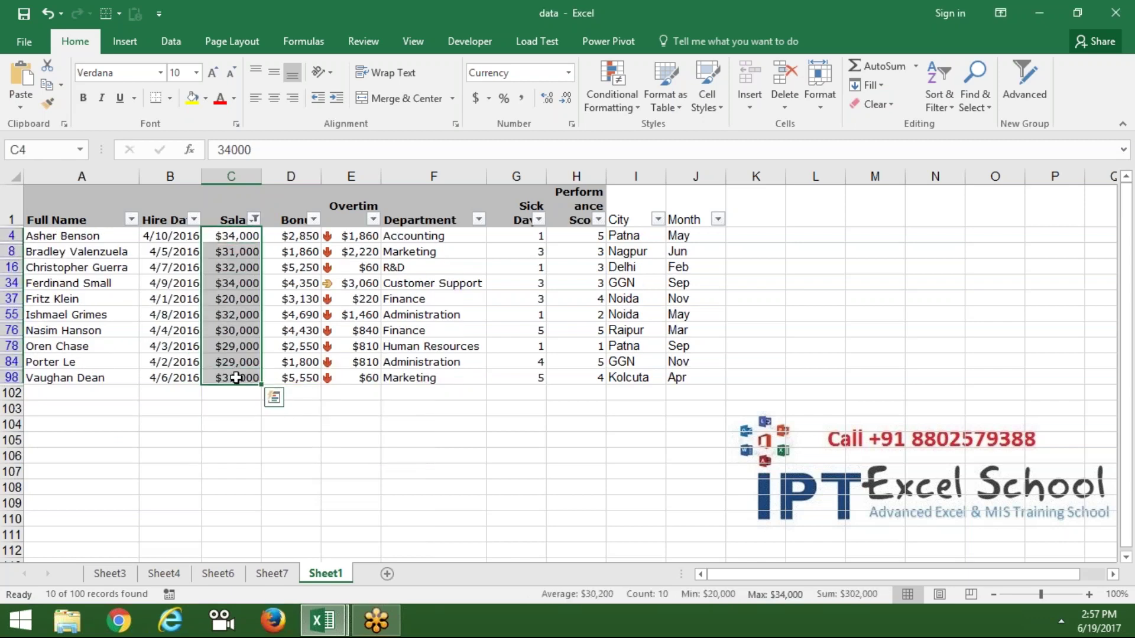
Apply the Above Average Salary filter, leaving 49 of 100 records from $63,000 upward.
left_click(255, 219)
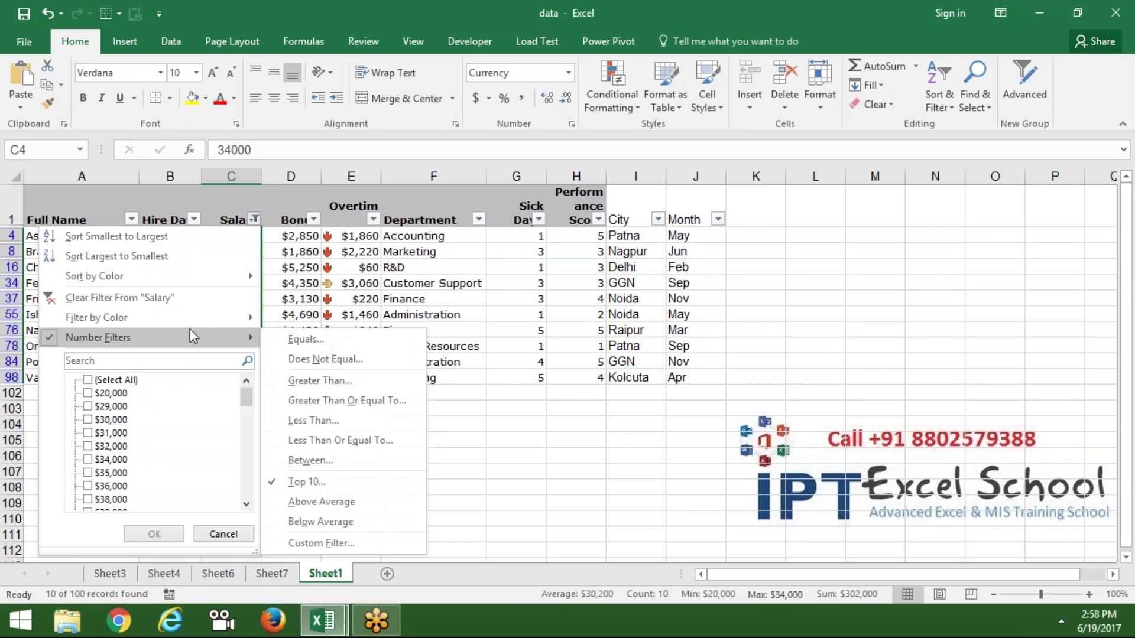
left_click(349, 502)
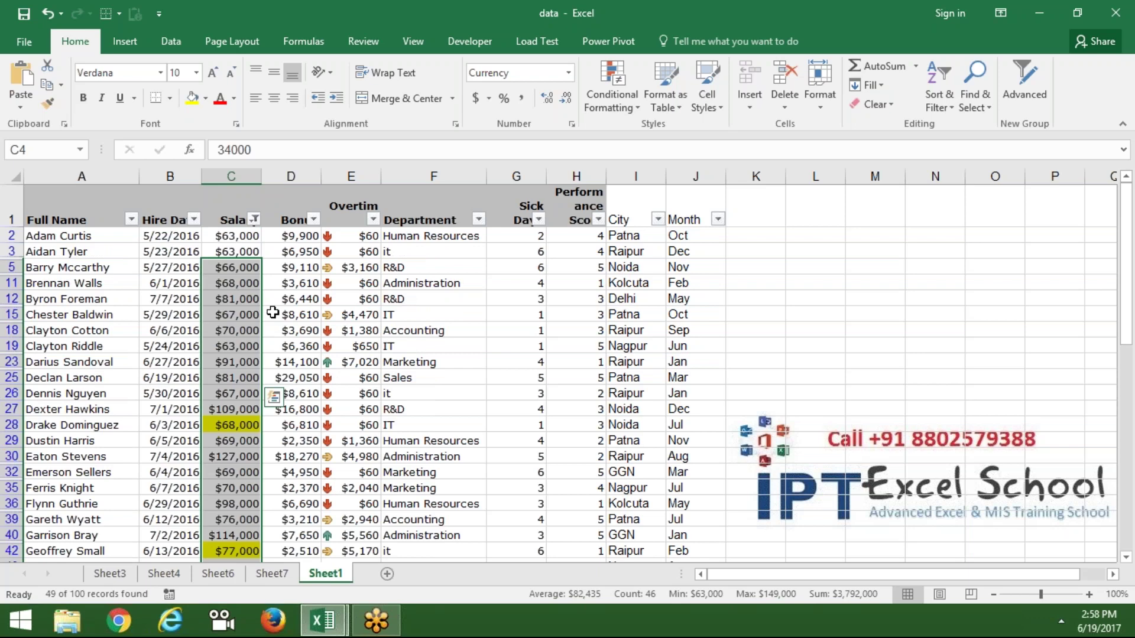
left_click(234, 251)
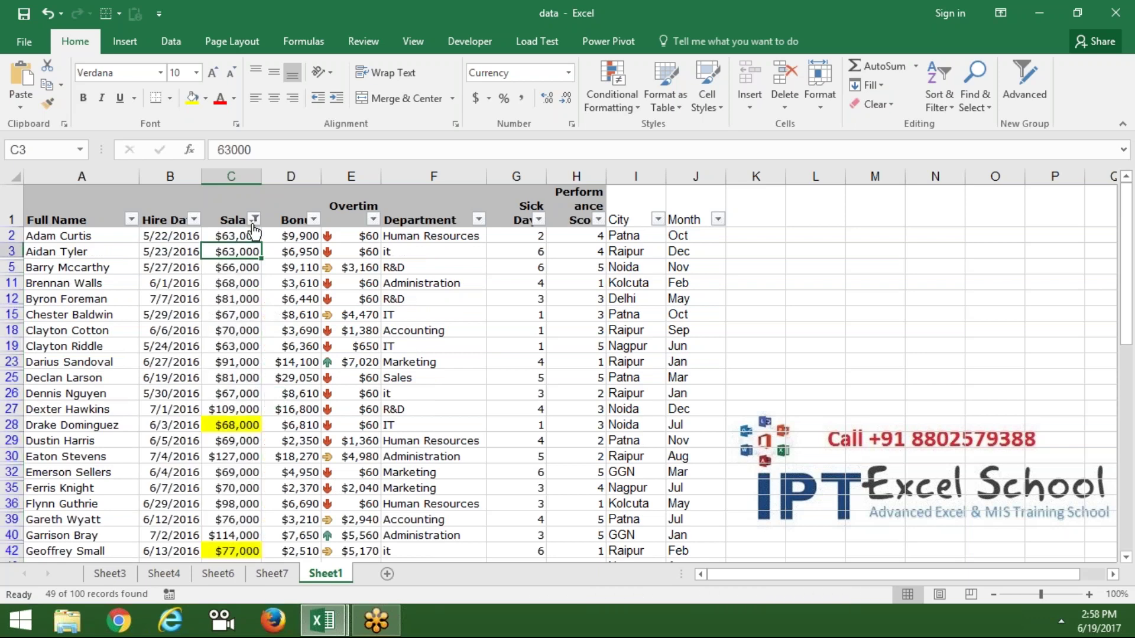
left_click(255, 220)
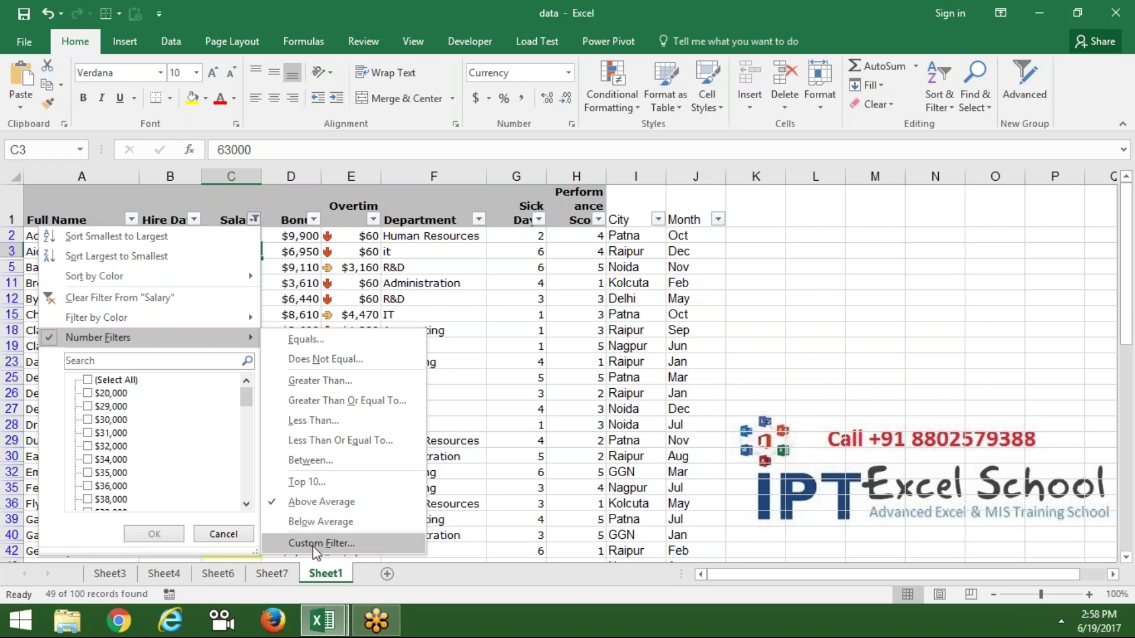
Clear the Above Average Salary filter so every row, including $34,000 and $31,000, shows again.
left_click(173, 299)
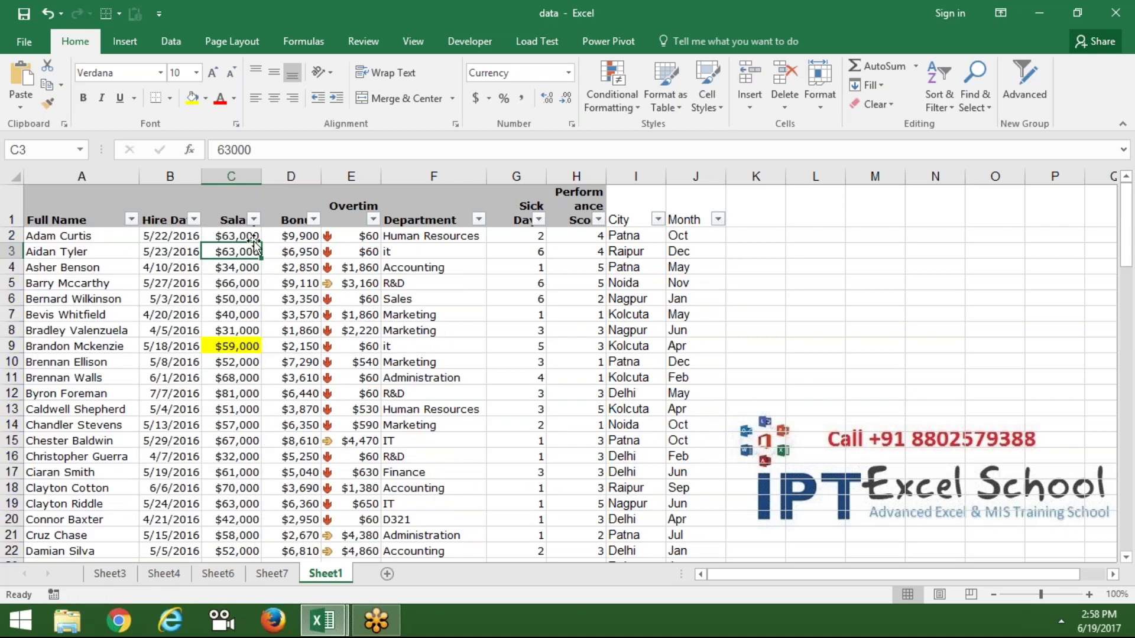
left_click(253, 219)
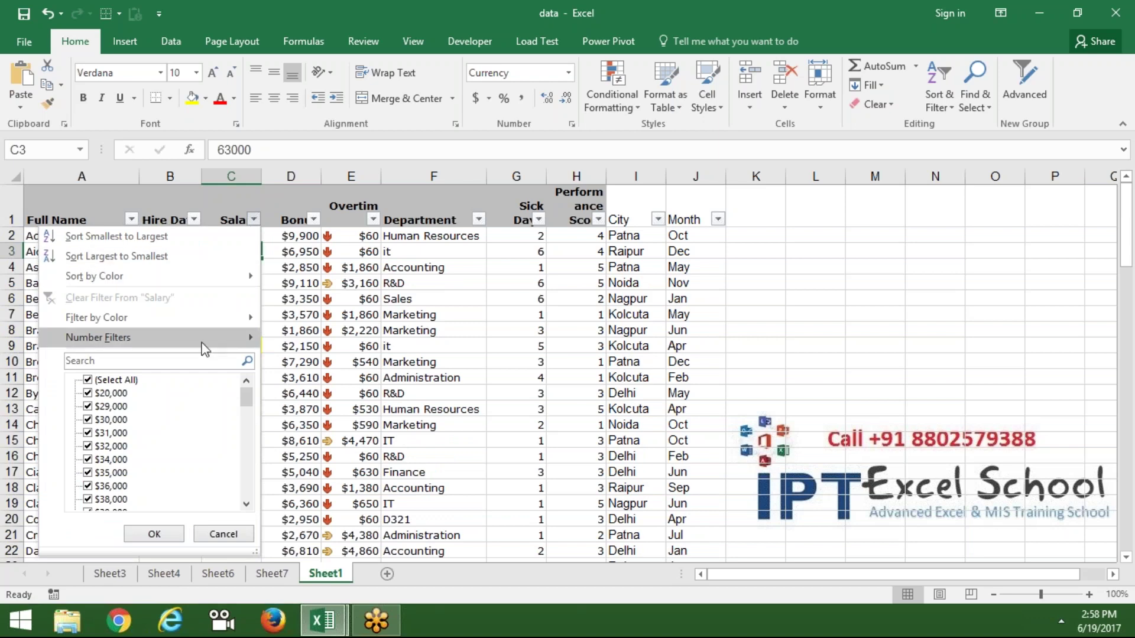
mouse_move(98, 337)
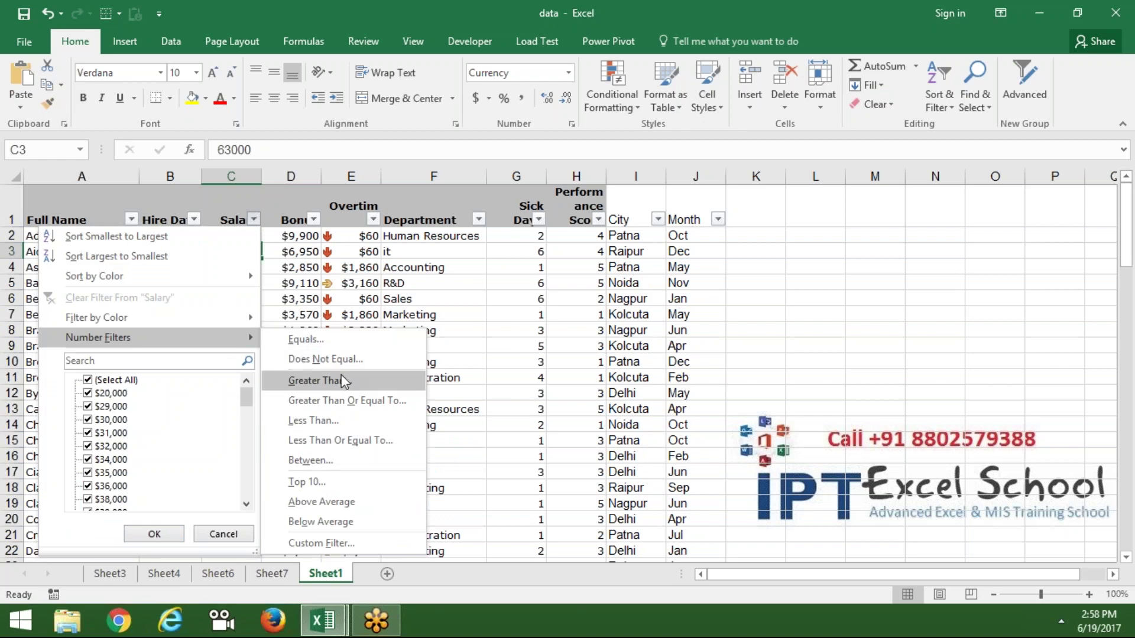
left_click(358, 290)
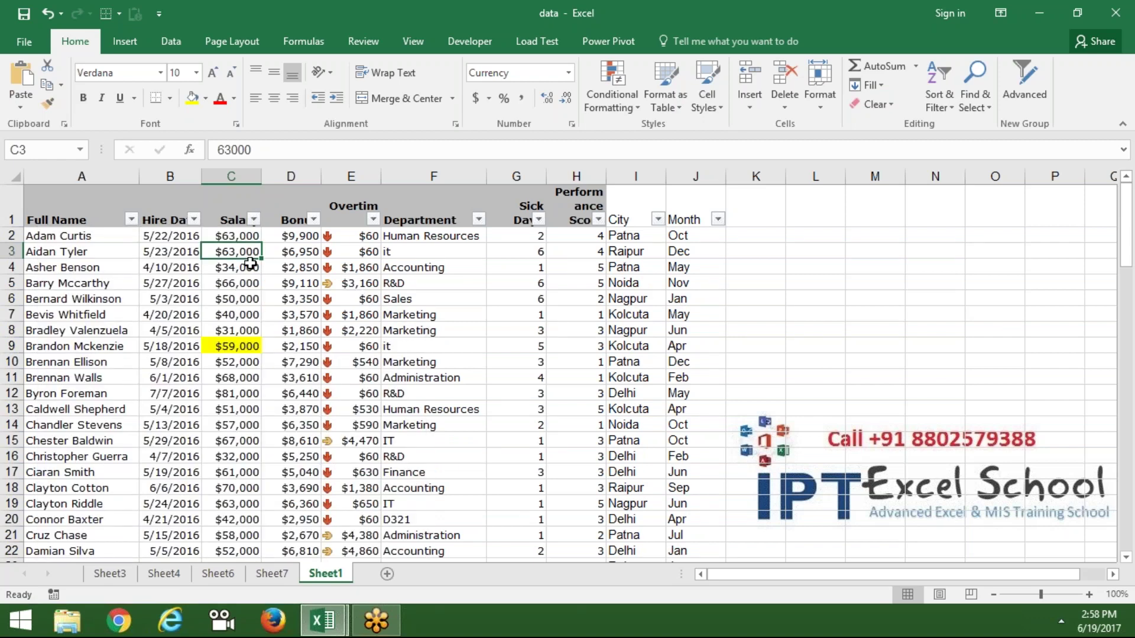
left_click(181, 238)
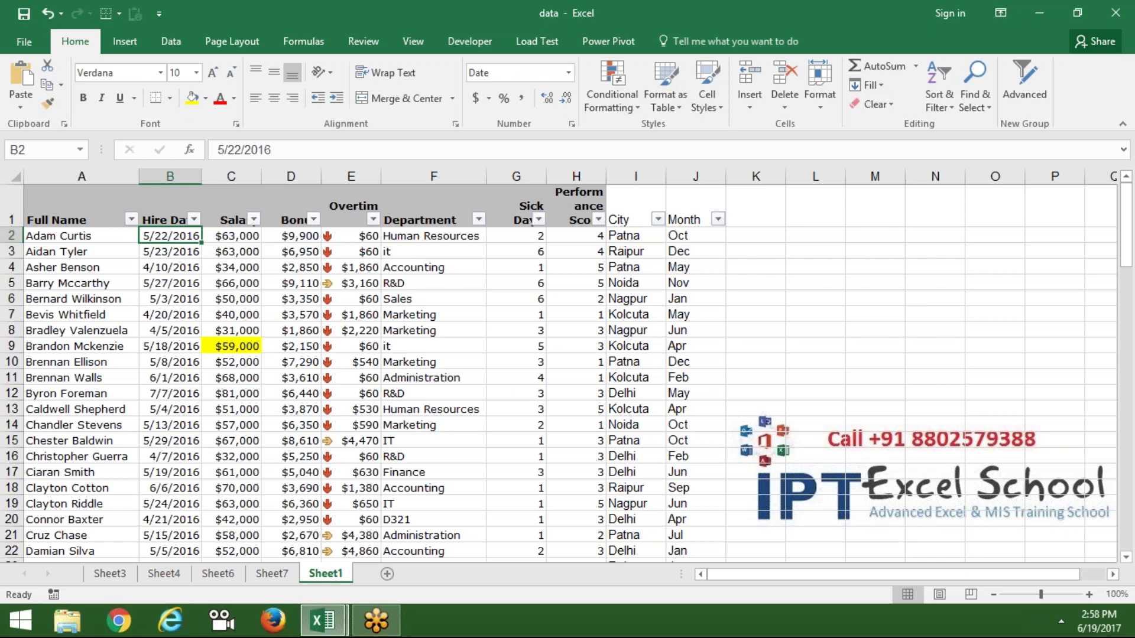
In the Hire Date filter list, expand and collapse the 2016 group and April's days.
left_click(194, 219)
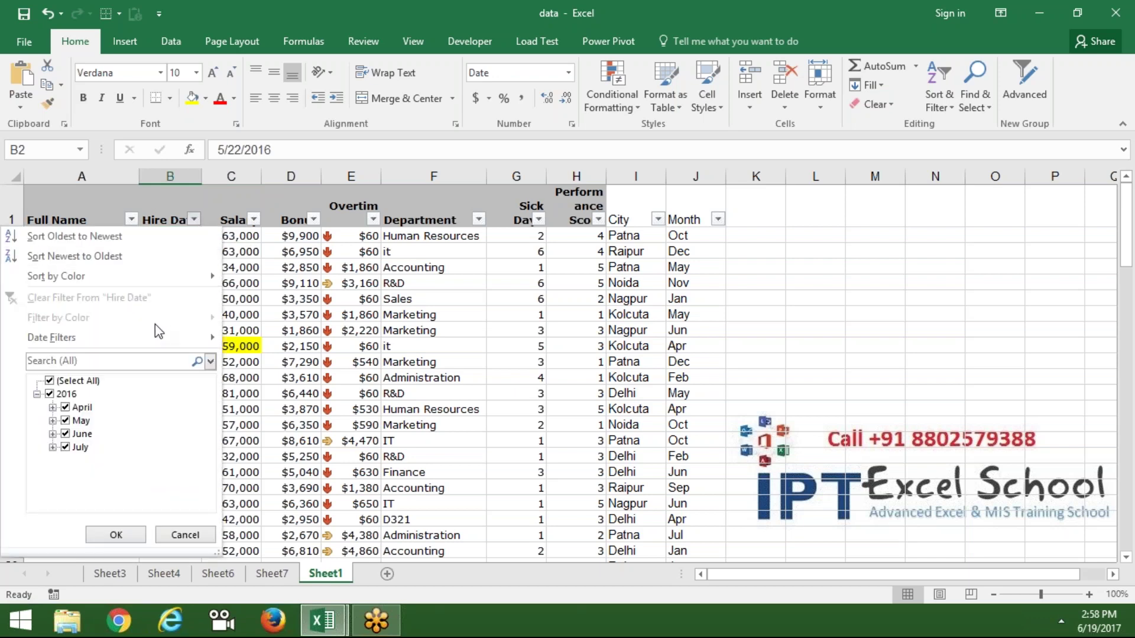
left_click(53, 408)
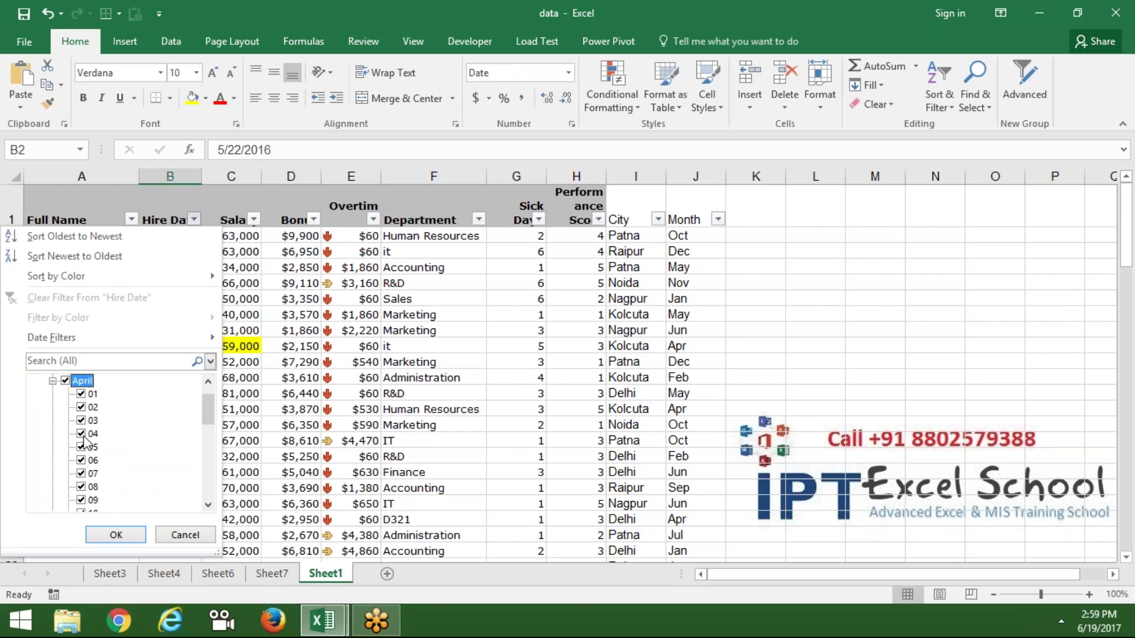
left_click(53, 381)
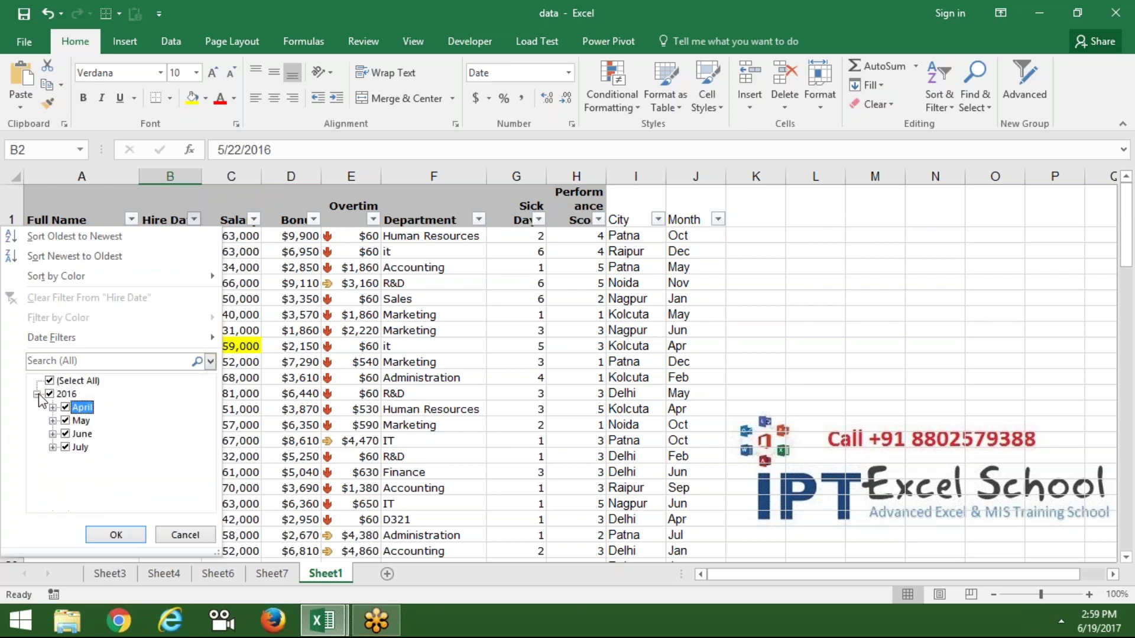
left_click(38, 394)
left_click(38, 394)
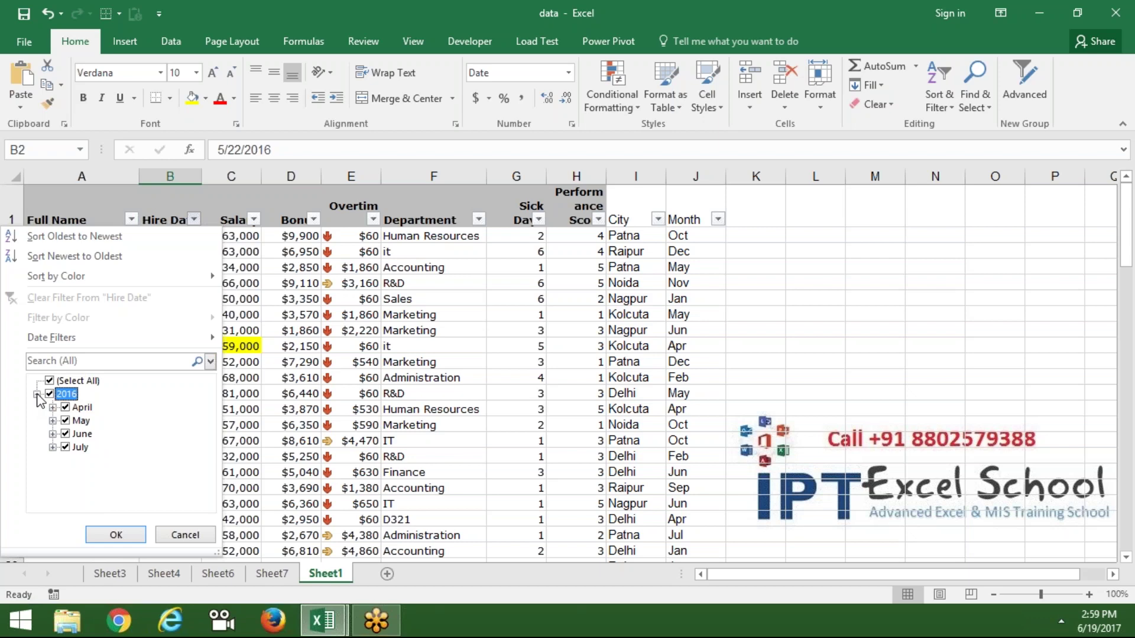
left_click(38, 394)
left_click(53, 407)
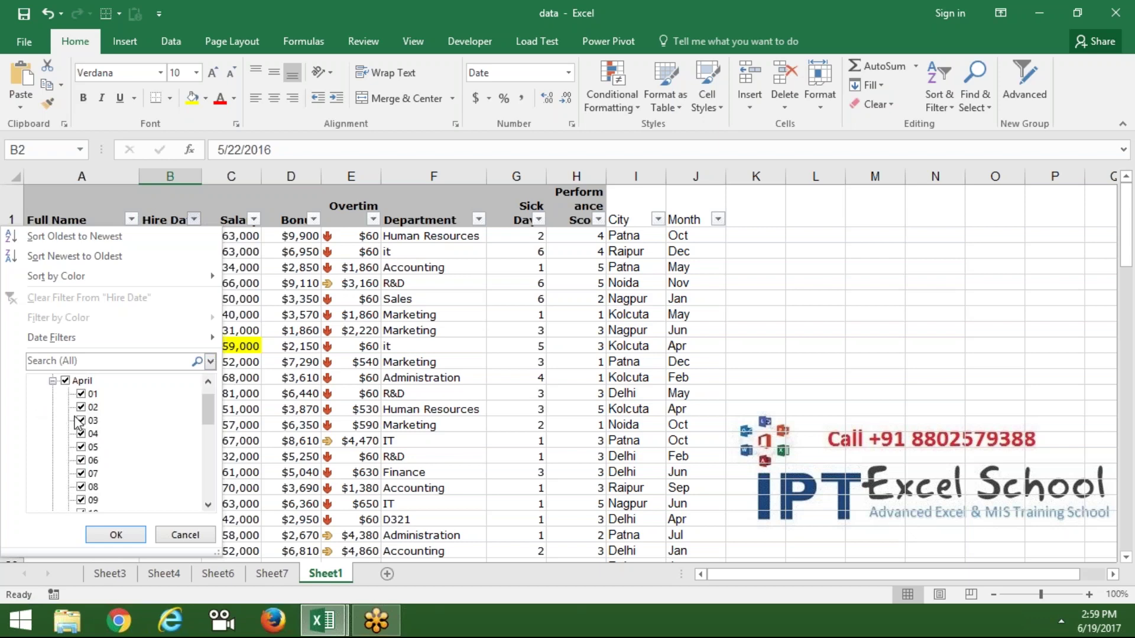
Collapse April's days in the Hire Date list to reach the Date Filters choices.
left_click(52, 381)
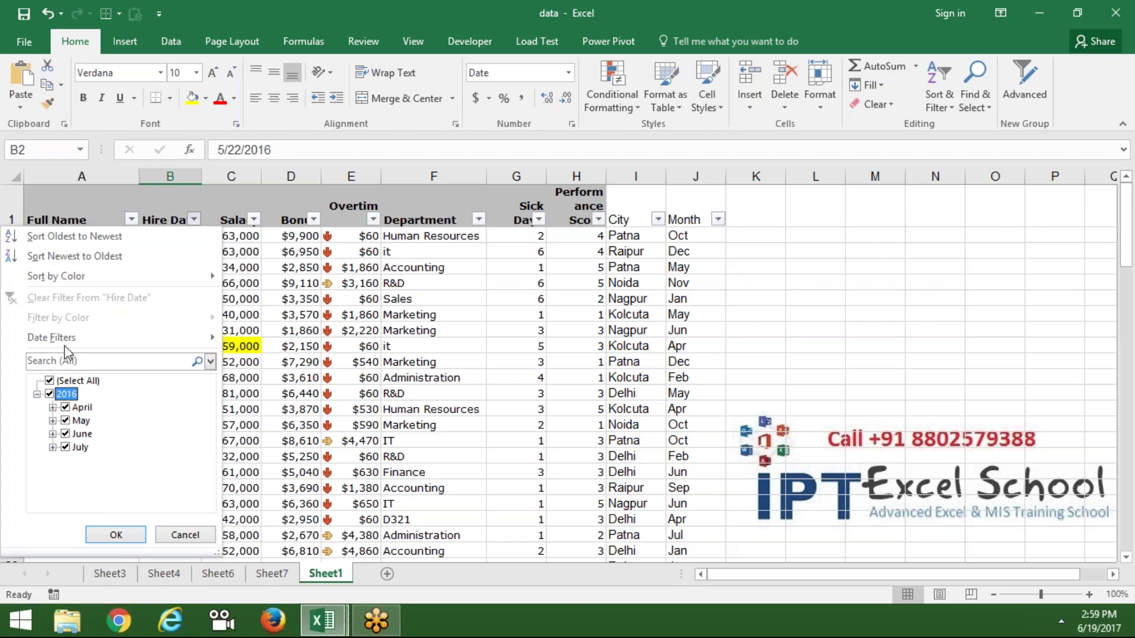
mouse_move(51, 337)
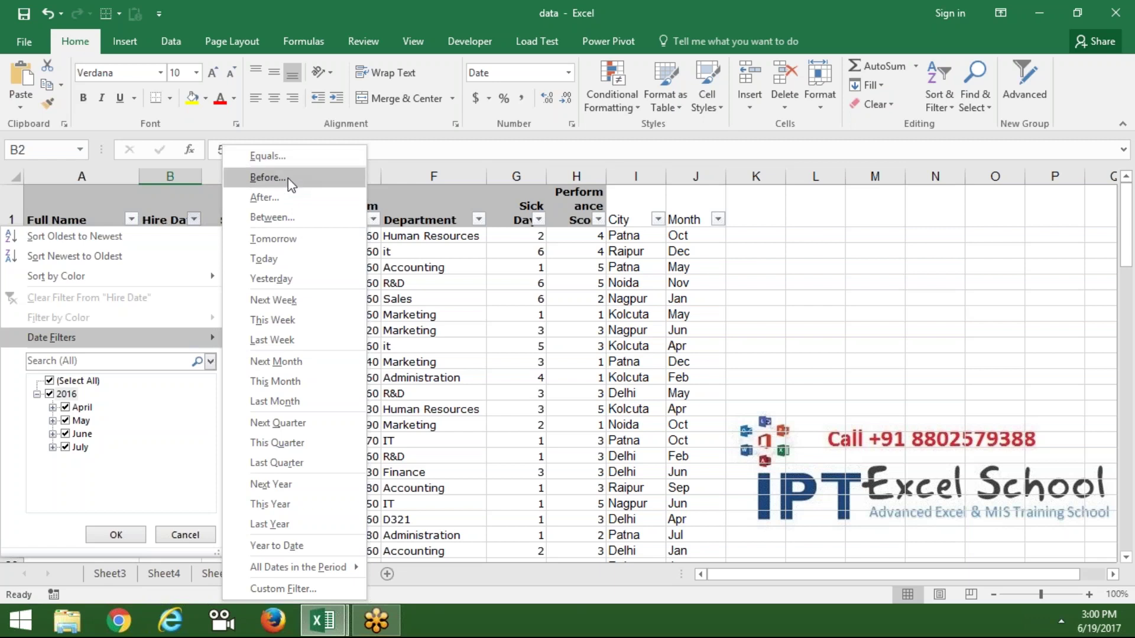
Set a 6/5/2017–6/19/2017 Hire Date Between range, cancel it unapplied, and reopen Date Filters.
left_click(286, 218)
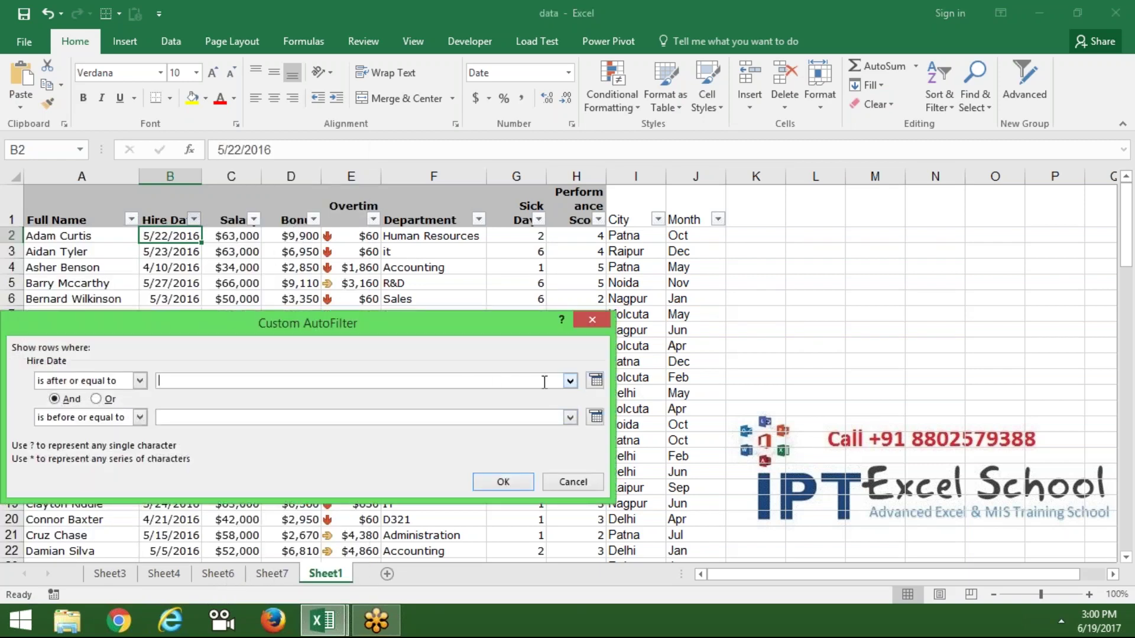
left_click(596, 380)
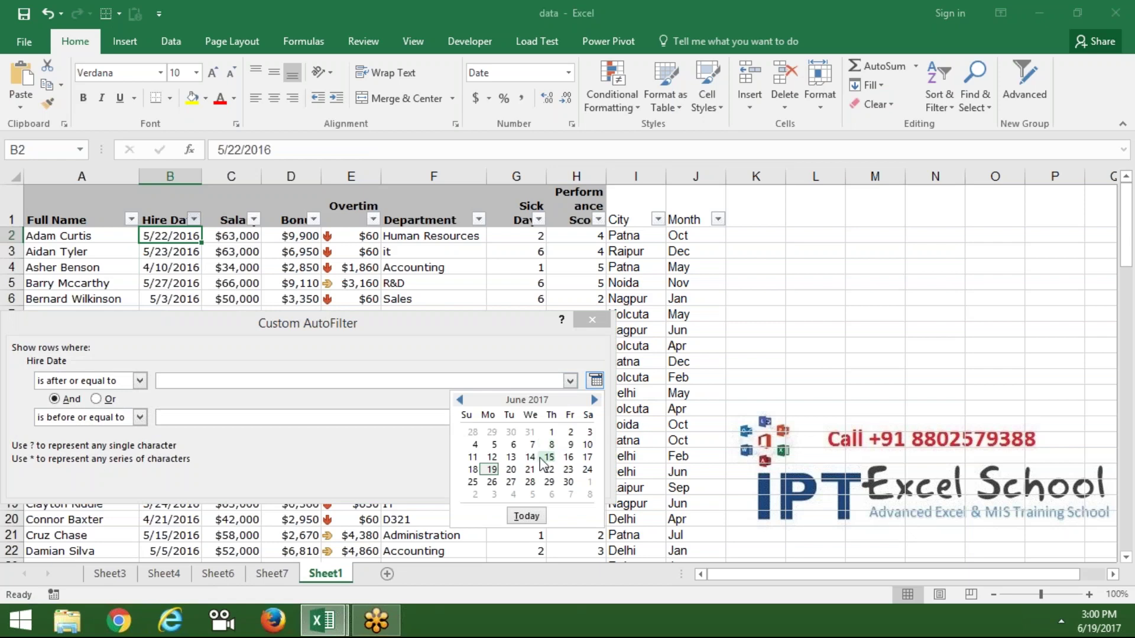
left_click(494, 445)
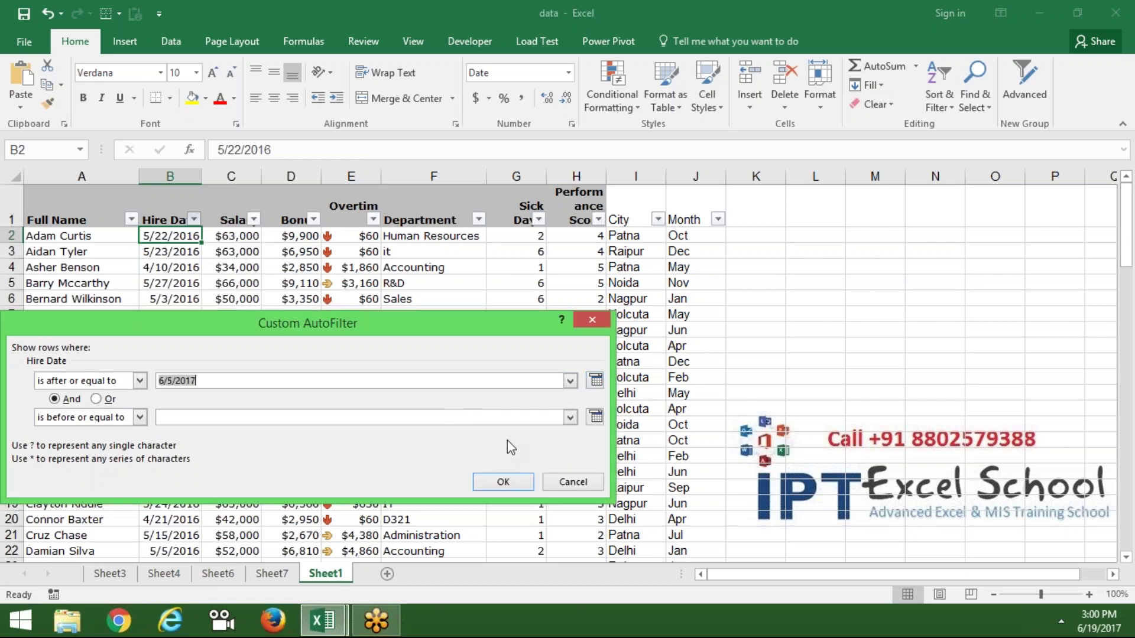
left_click(596, 416)
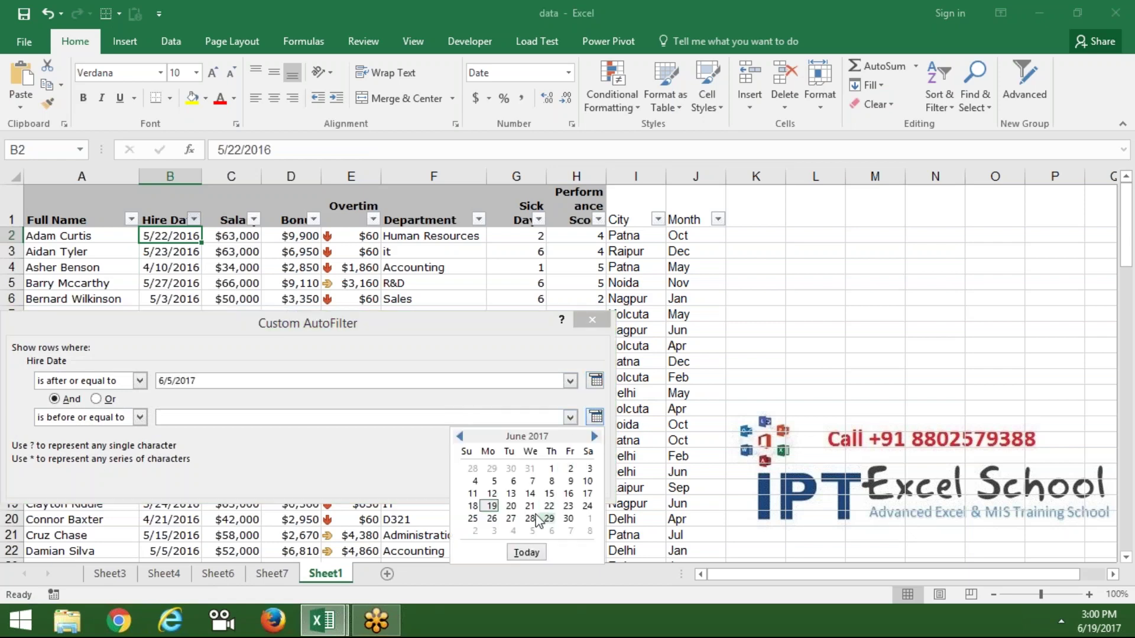
left_click(492, 506)
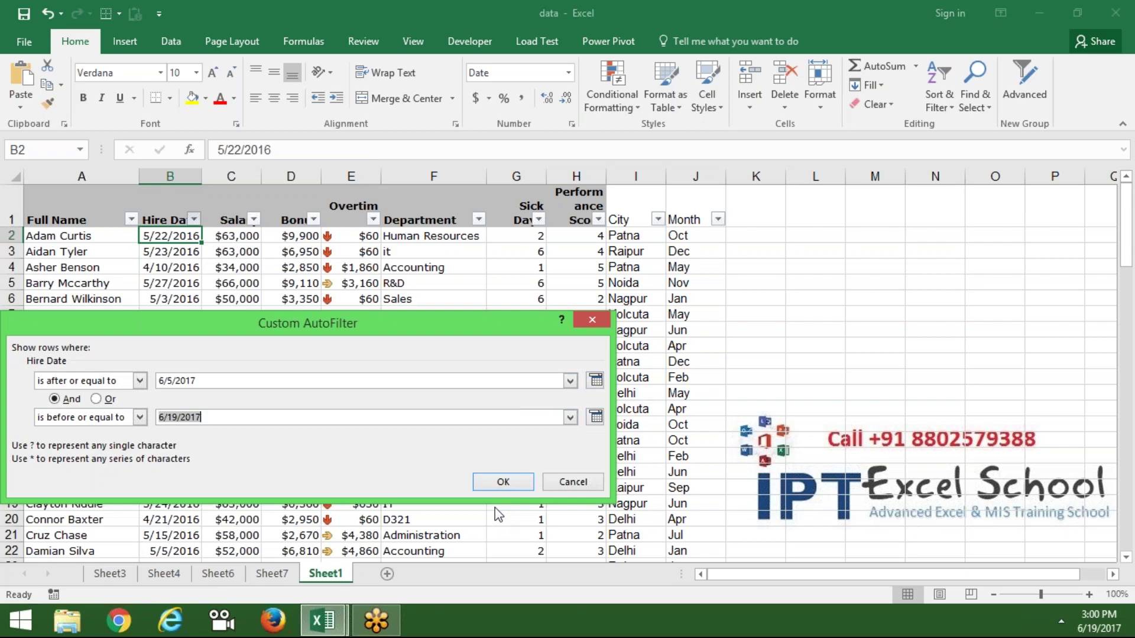
left_click(575, 485)
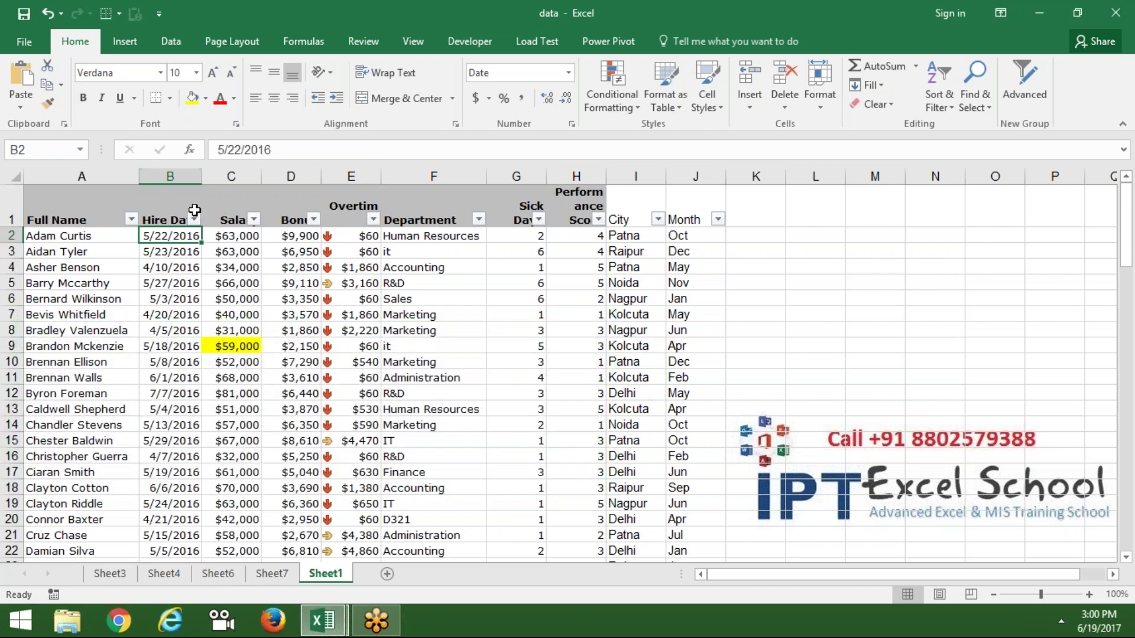
left_click(194, 219)
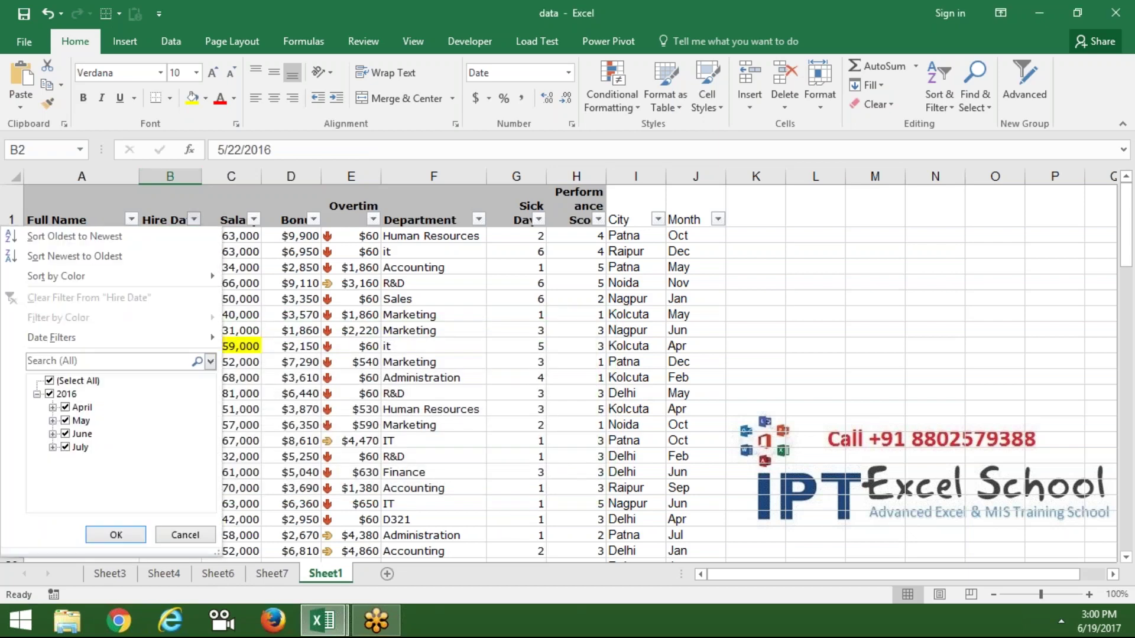
left_click(174, 332)
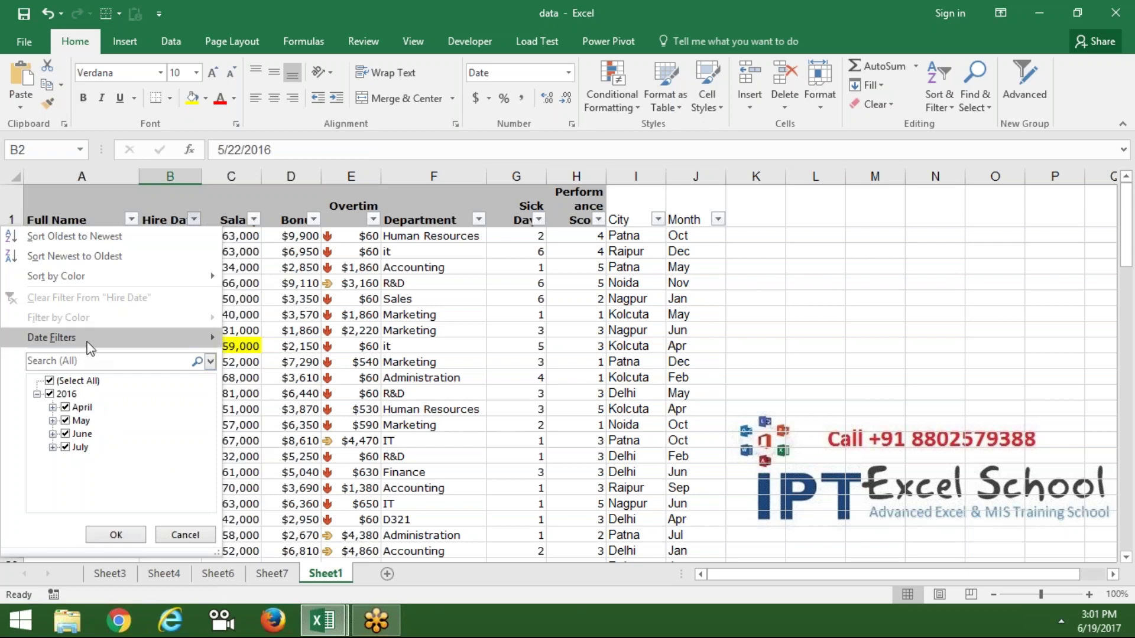
mouse_move(116, 337)
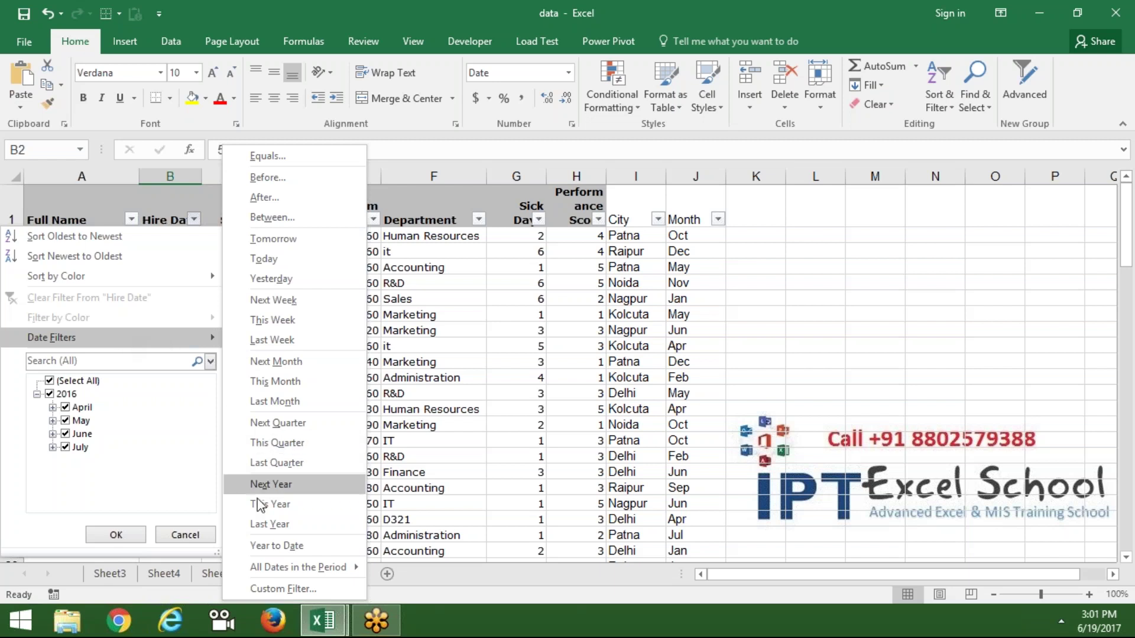
mouse_move(297, 566)
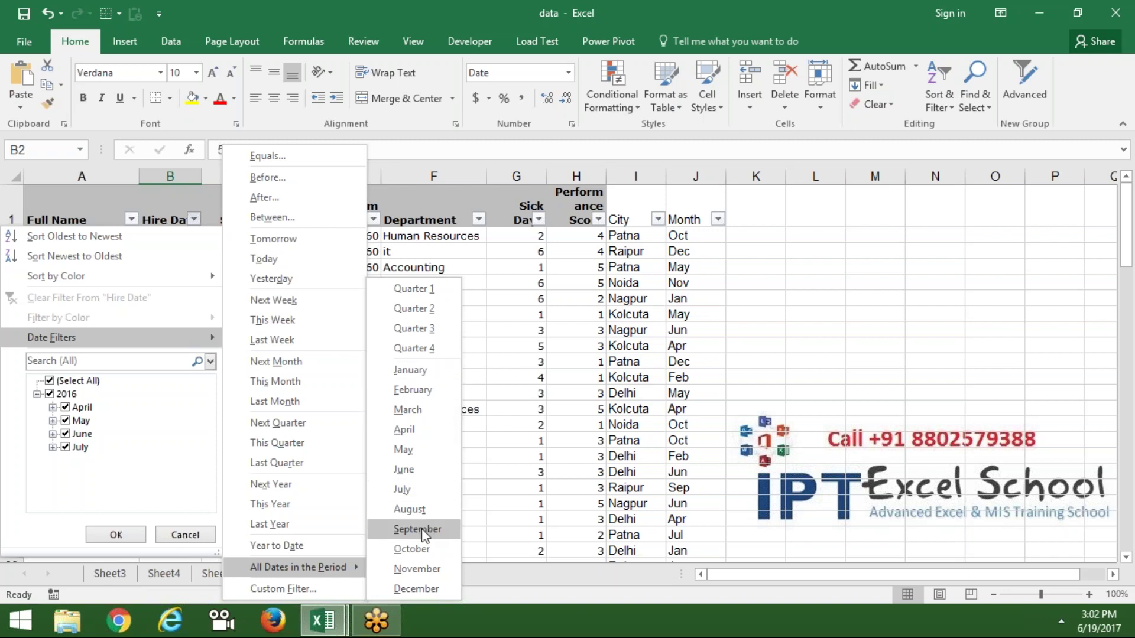
Dismiss the Hire Date filter dropdown so no date filter is applied.
left_click(538, 453)
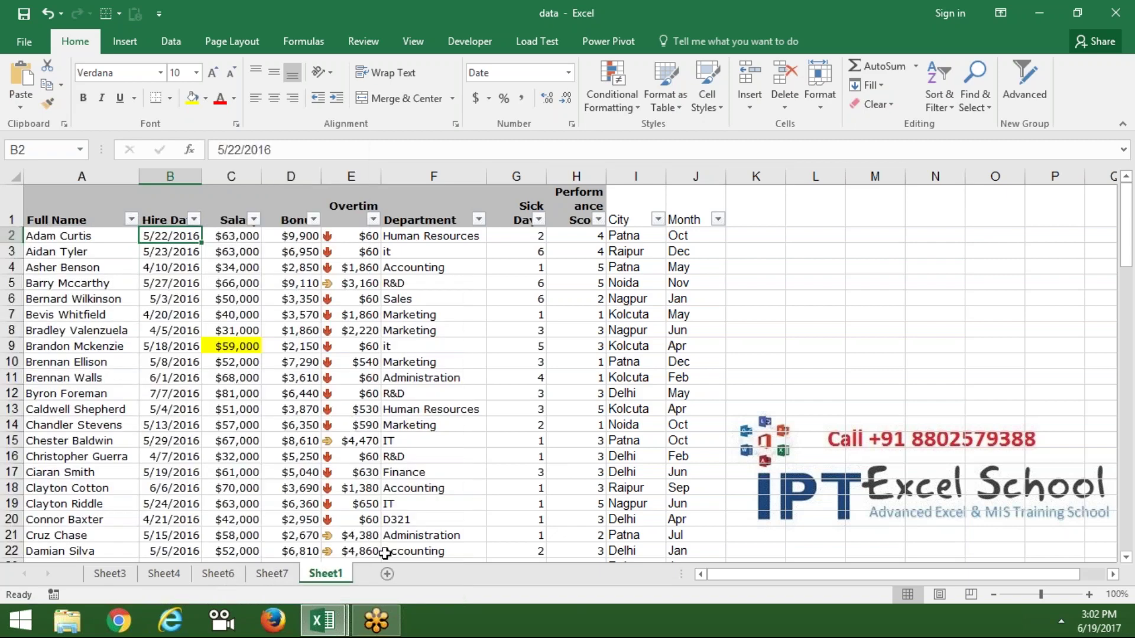
Add a new Sheet2 and enter 1, 2, 3, 4, 5, 6, 5 down A1:A7.
left_click(386, 572)
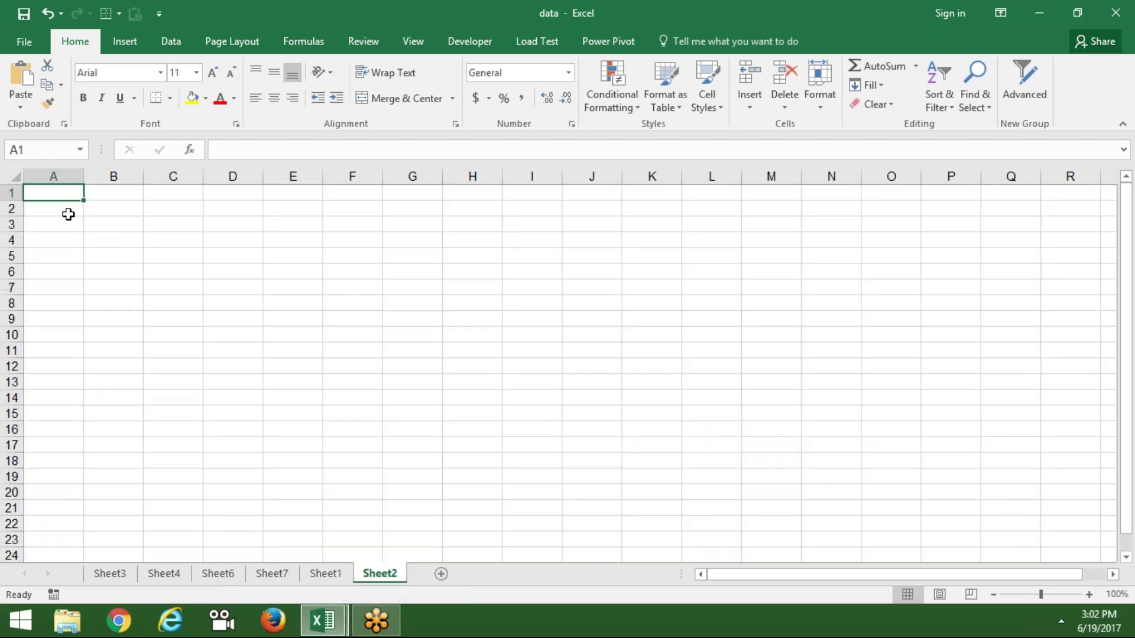
type("1")
type("2")
key("Return")
type("3")
key("Return")
type("4")
key("Return")
type("5")
key("Return")
type("6")
key("Return")
type("5")
key("Return")
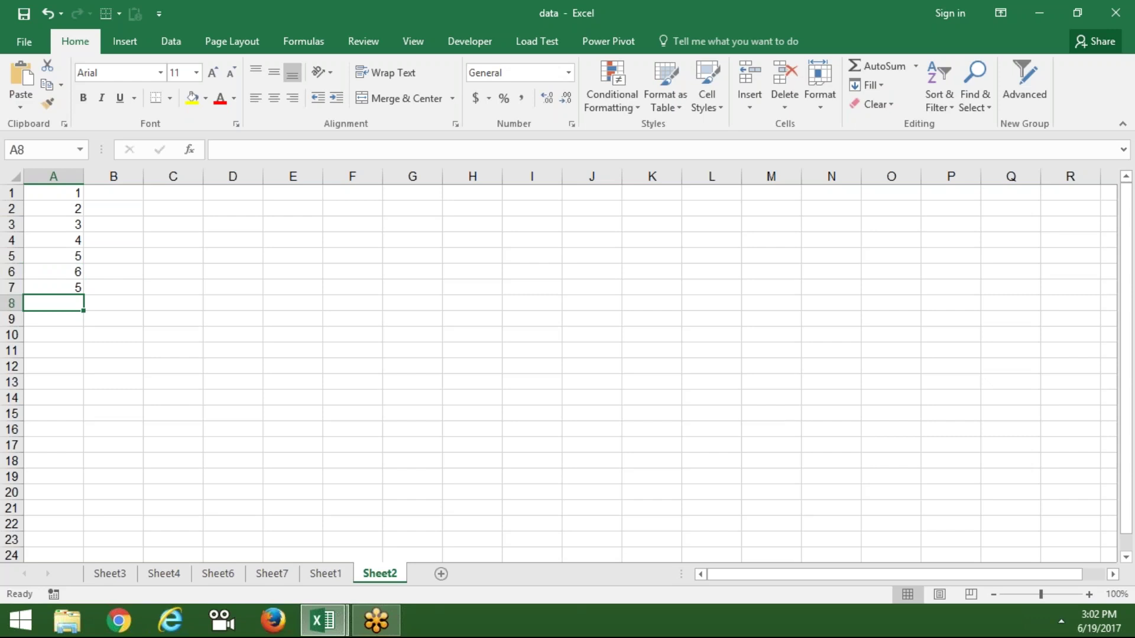
Hide rows 3 to 5 on Sheet2.
left_click_drag(11, 225, 10, 258)
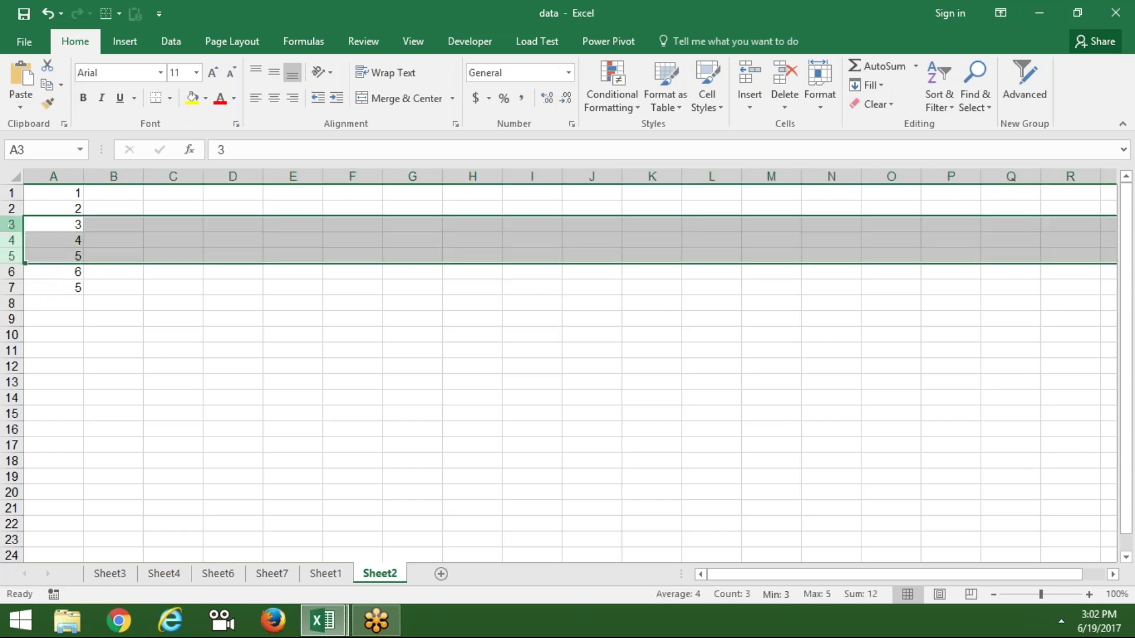
right_click(11, 260)
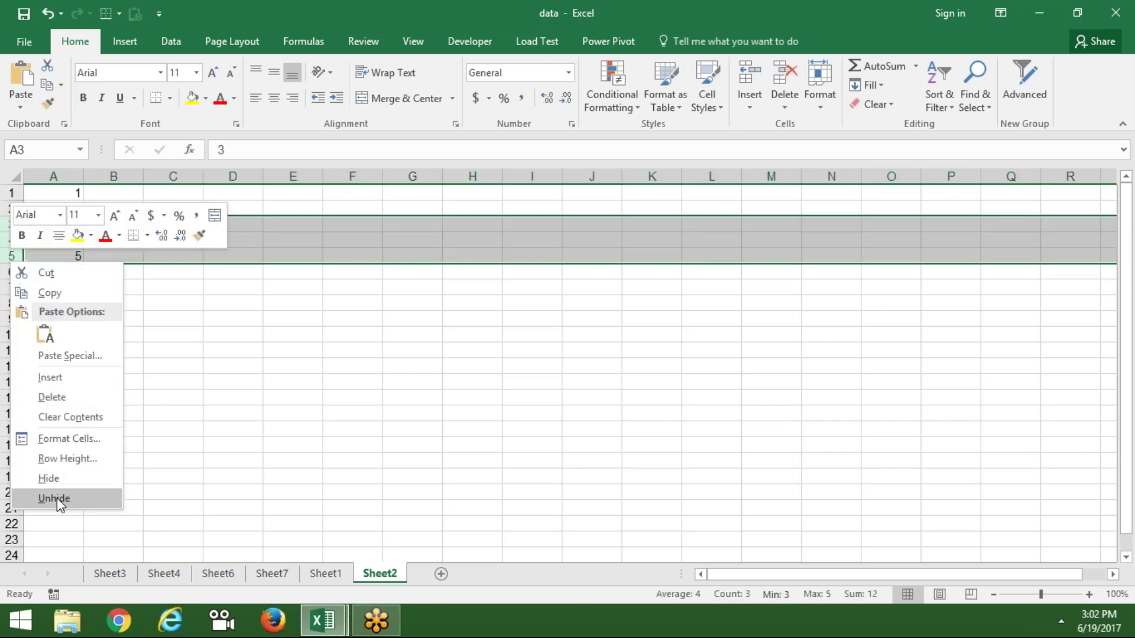
left_click(58, 482)
left_click(93, 427)
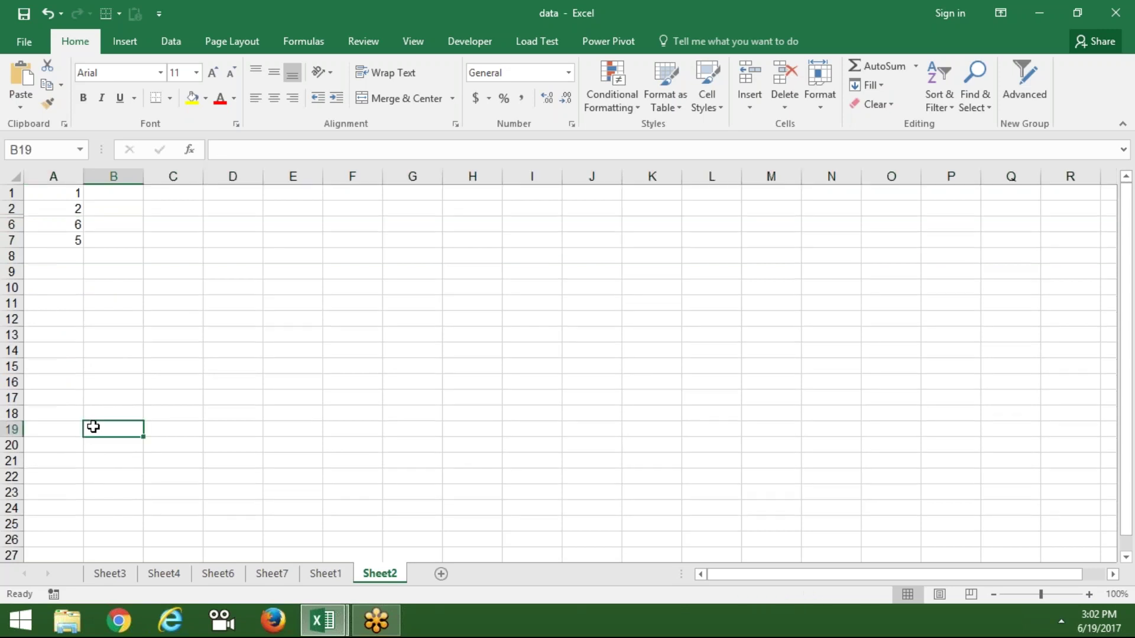
Copy A1:A7 and paste it starting at cell E14.
left_click_drag(70, 194, 72, 242)
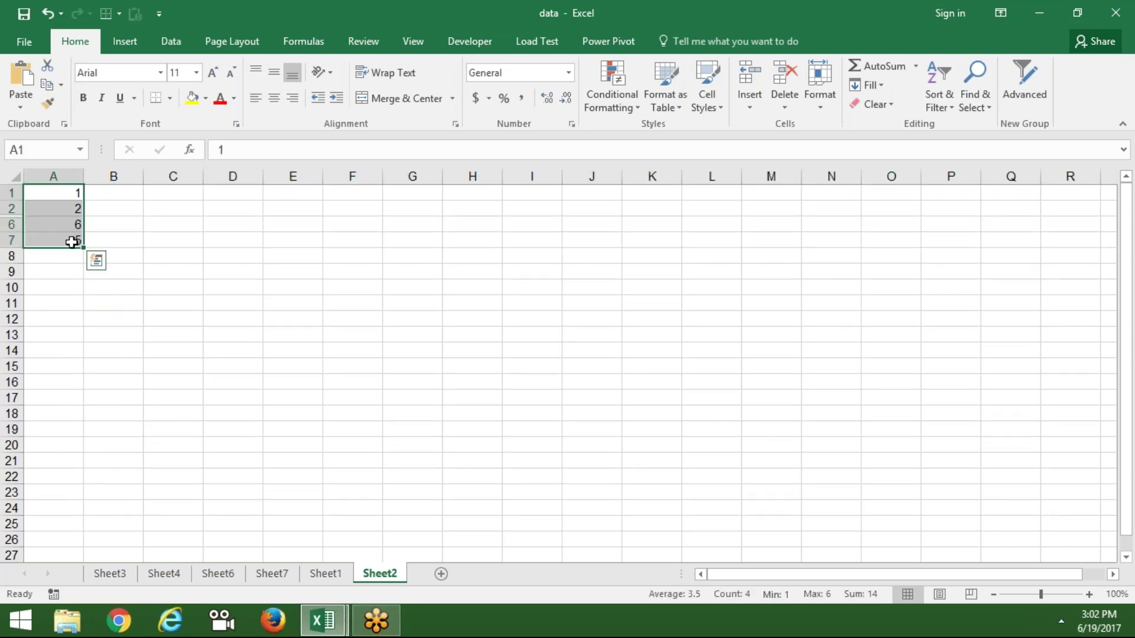
key("ctrl+c")
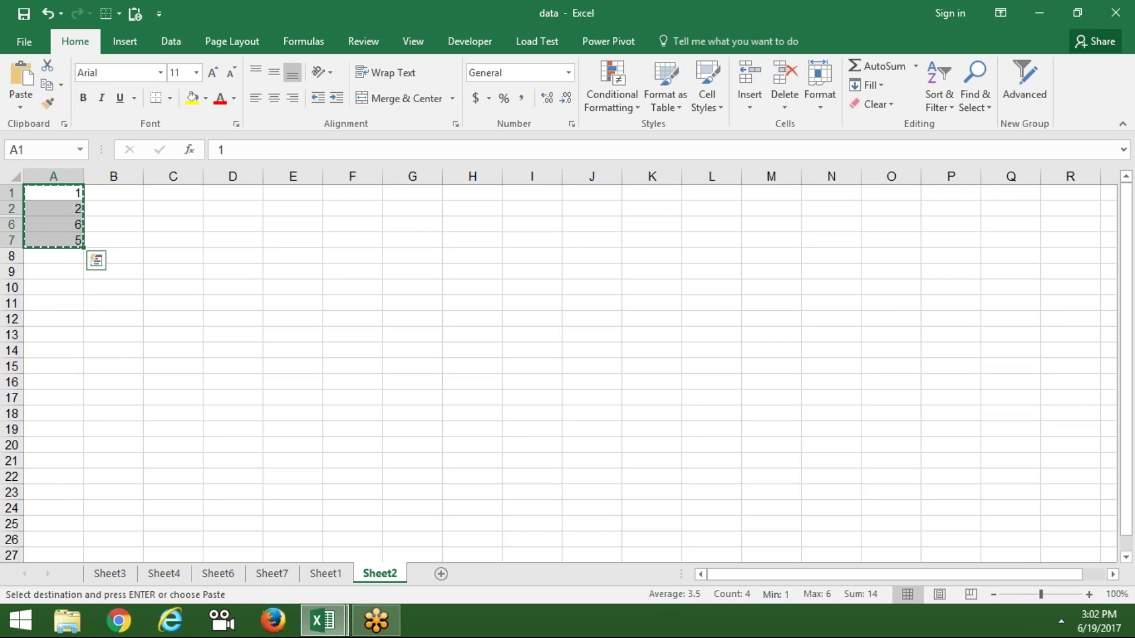
left_click(286, 350)
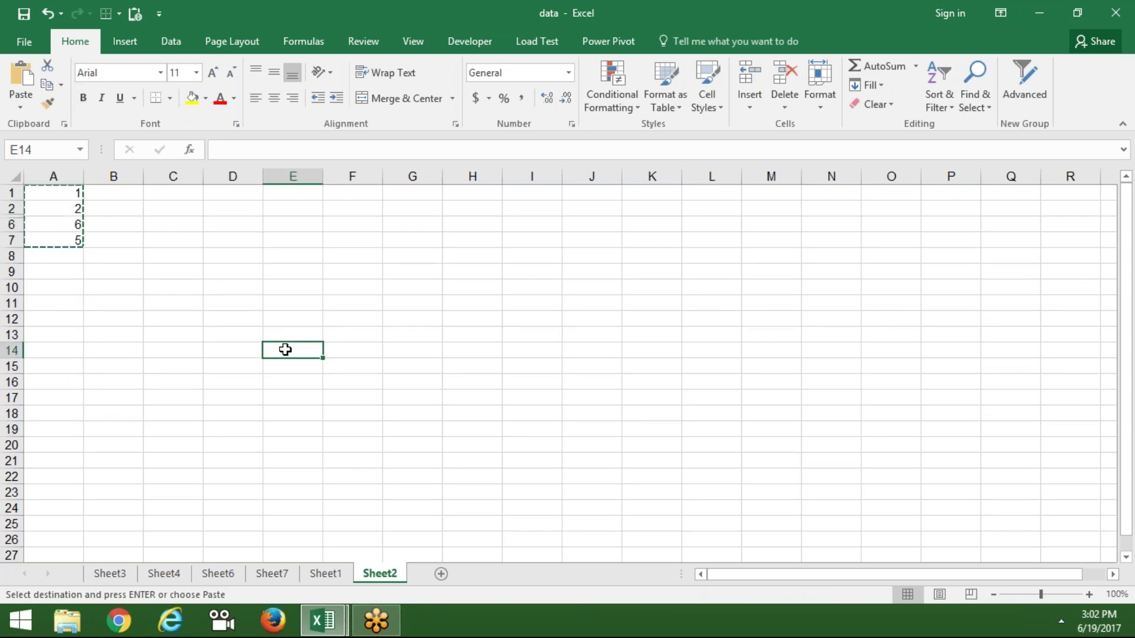
key("ctrl+v")
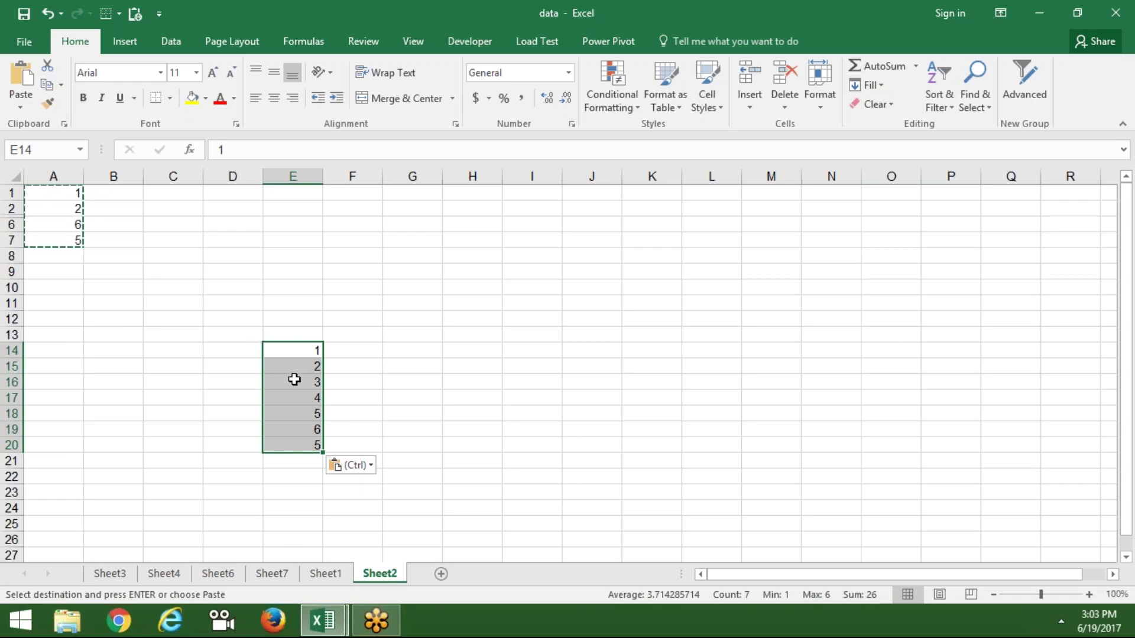
Dismiss the paste options at F14 and cancel the pending copy.
left_click(346, 350)
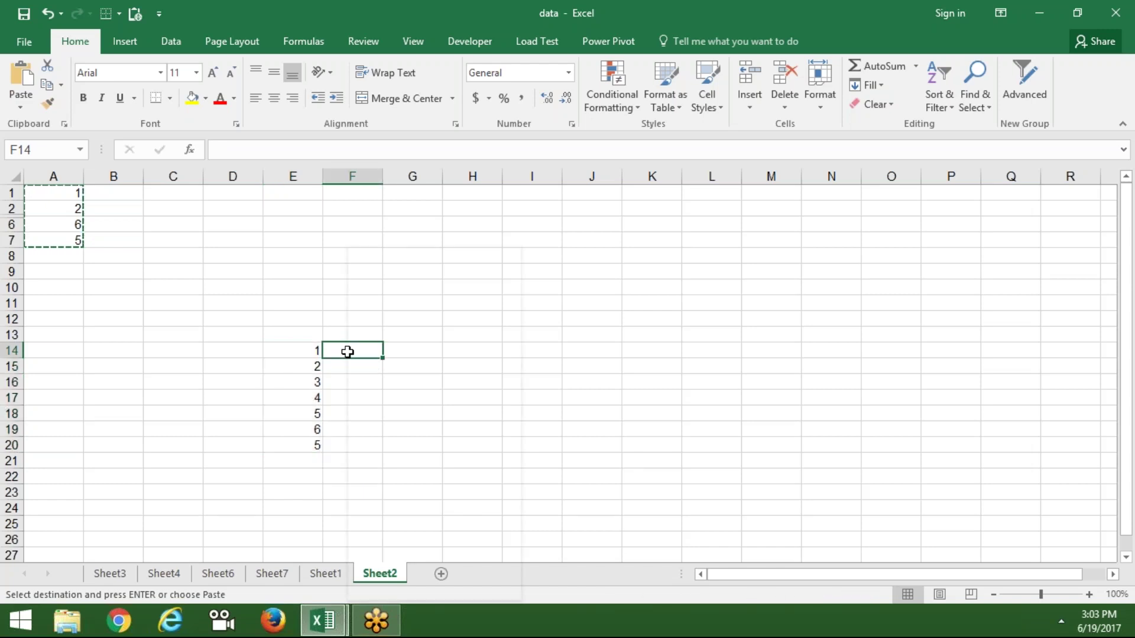
right_click(347, 350)
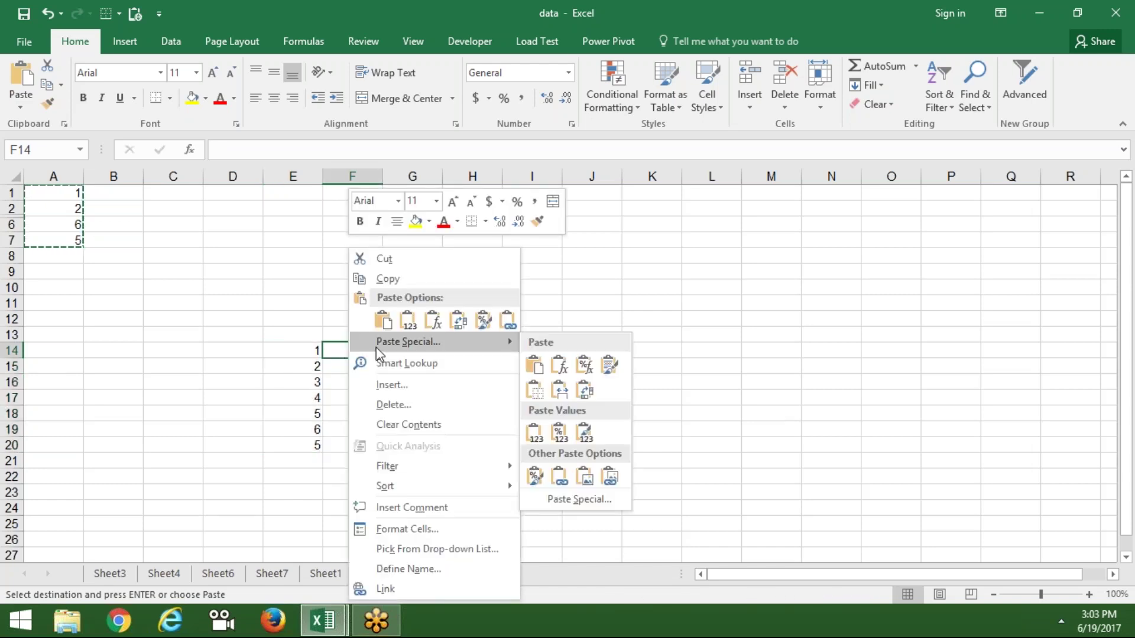
mouse_move(408, 342)
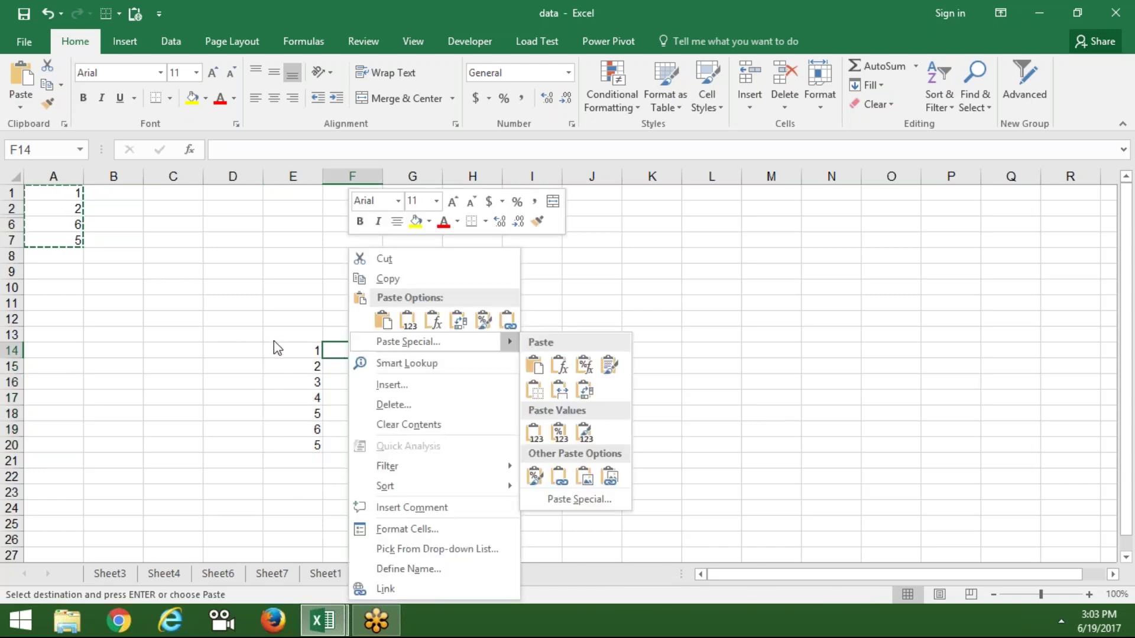
key("Escape")
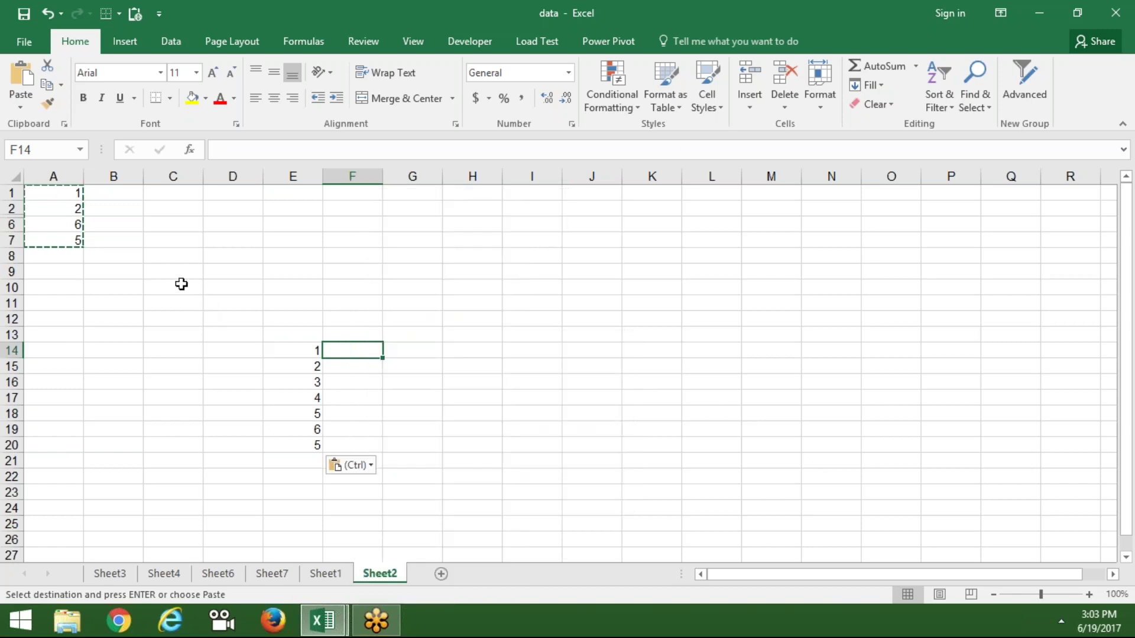
key("Escape")
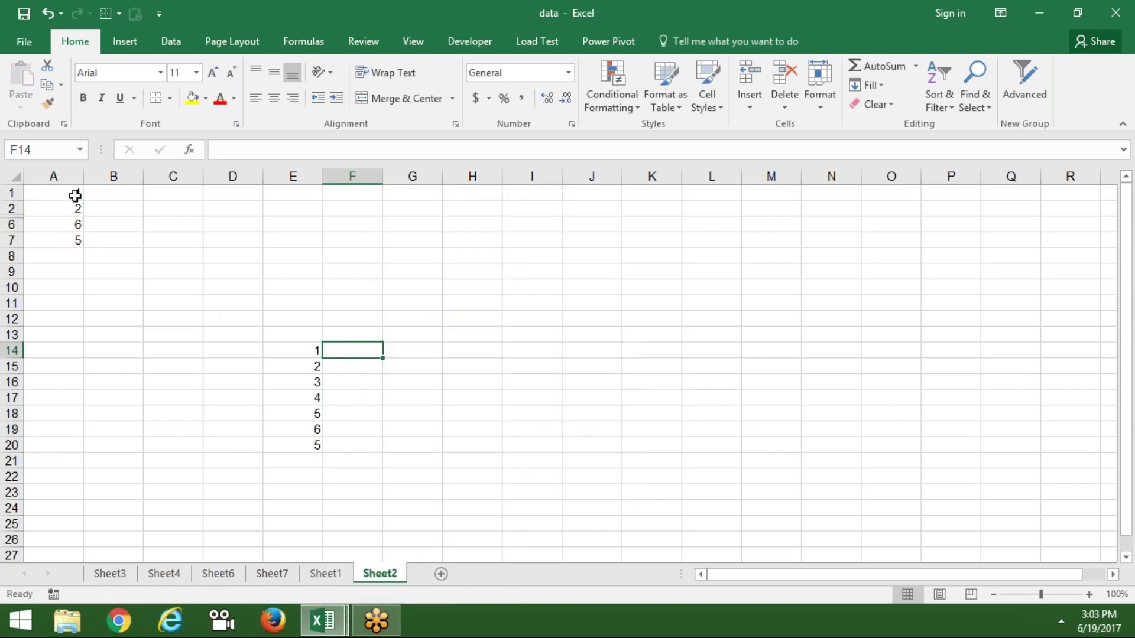
Select A1:A7 and open Go To Special from Find & Select.
left_click(68, 194)
left_click_drag(68, 194, 70, 239)
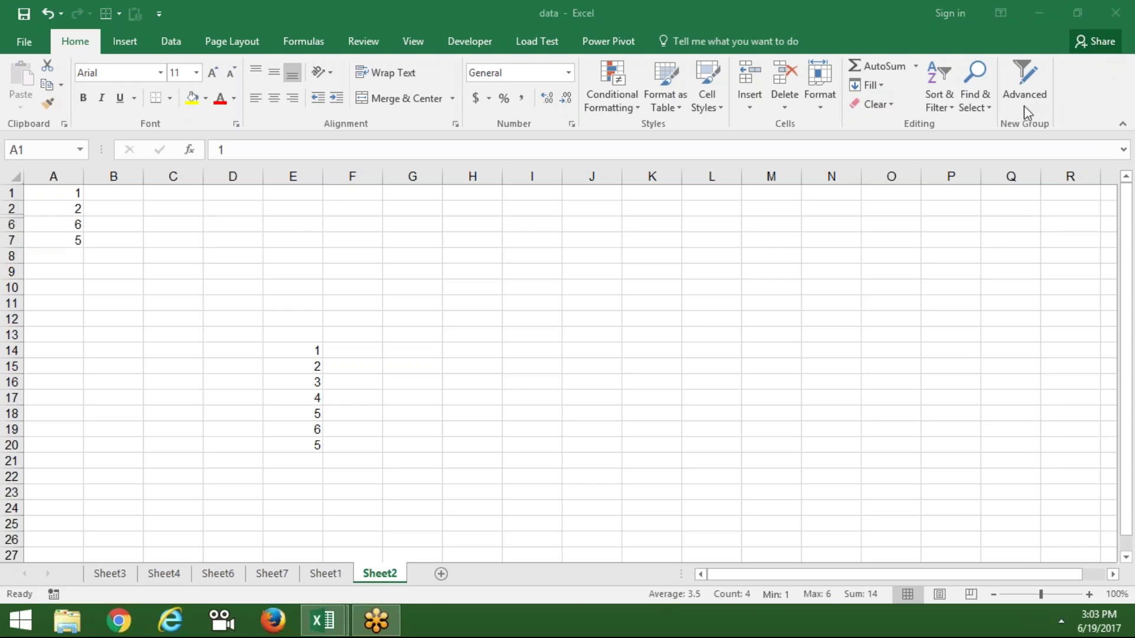
left_click(987, 108)
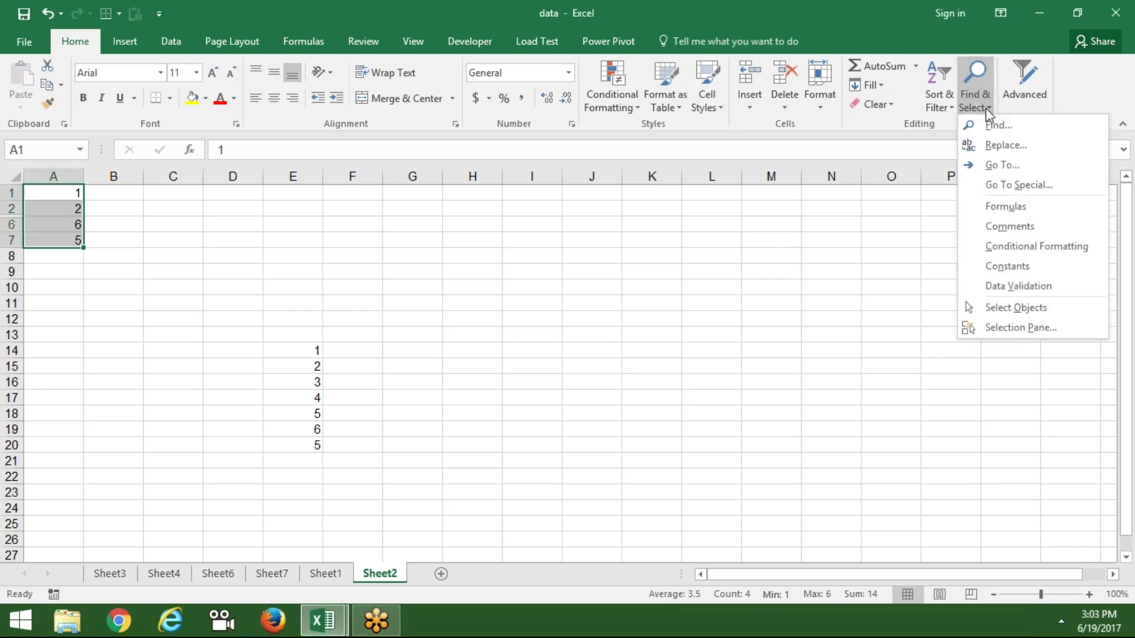
left_click(998, 185)
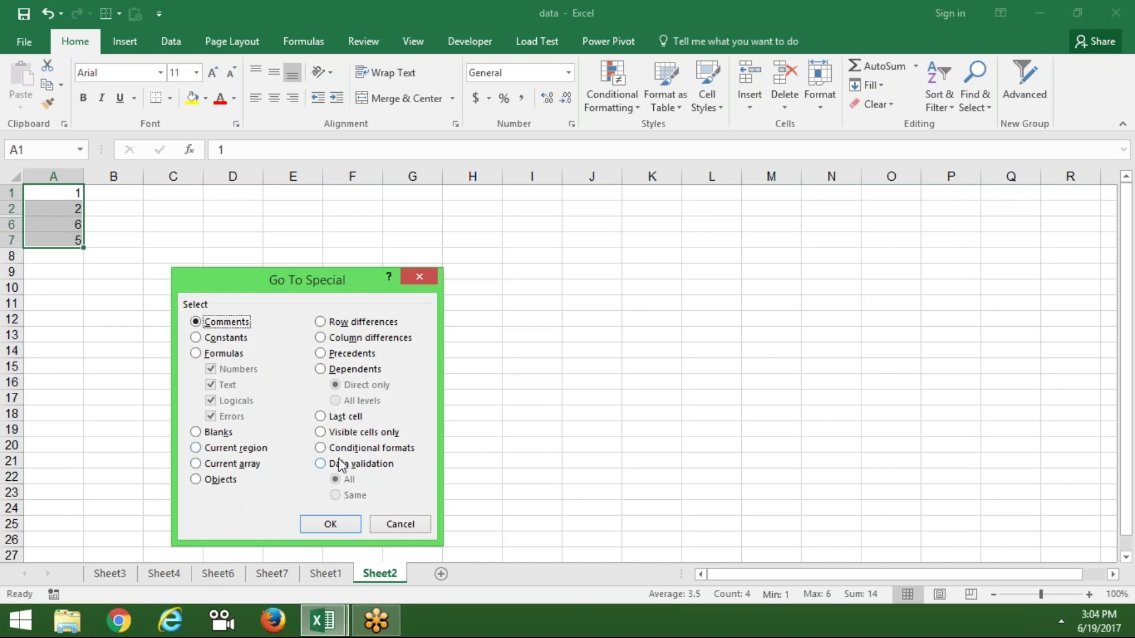
Select visible cells only in A1:A7, then copy and paste them at I11 as 1, 2, 6, 5.
left_click(335, 438)
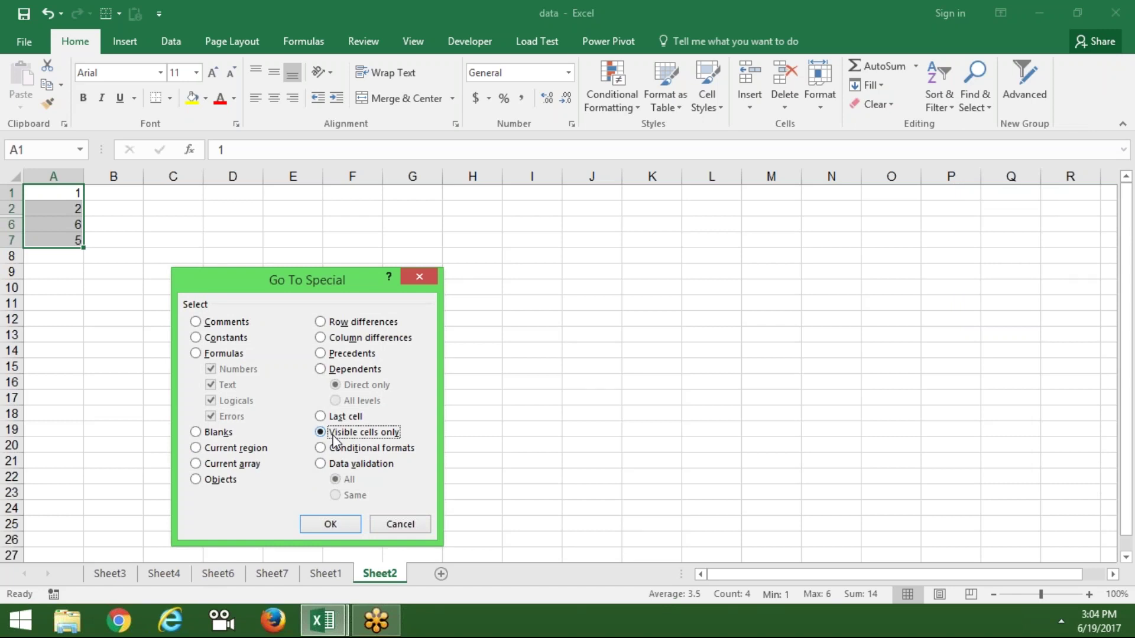
left_click(330, 524)
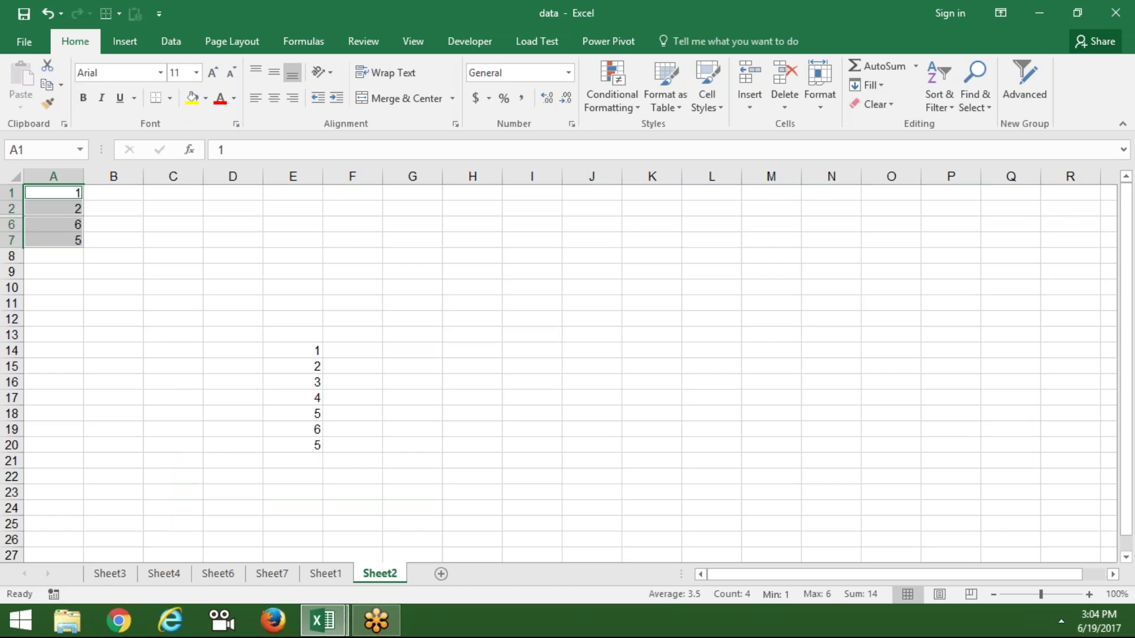
key("ctrl+c")
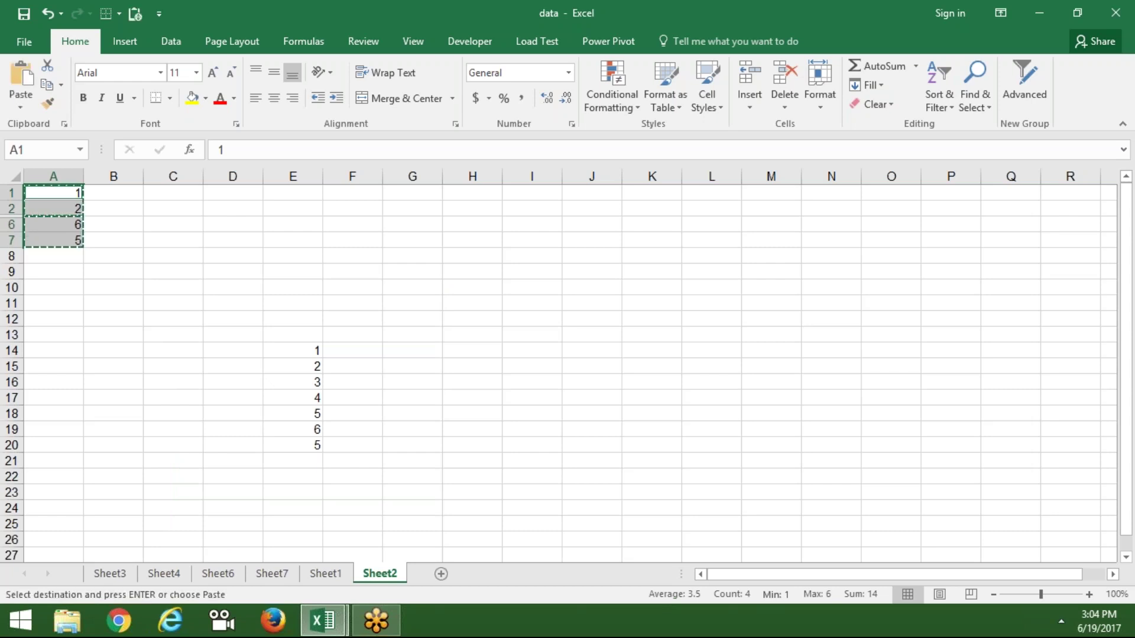
left_click(517, 302)
key("ctrl+v")
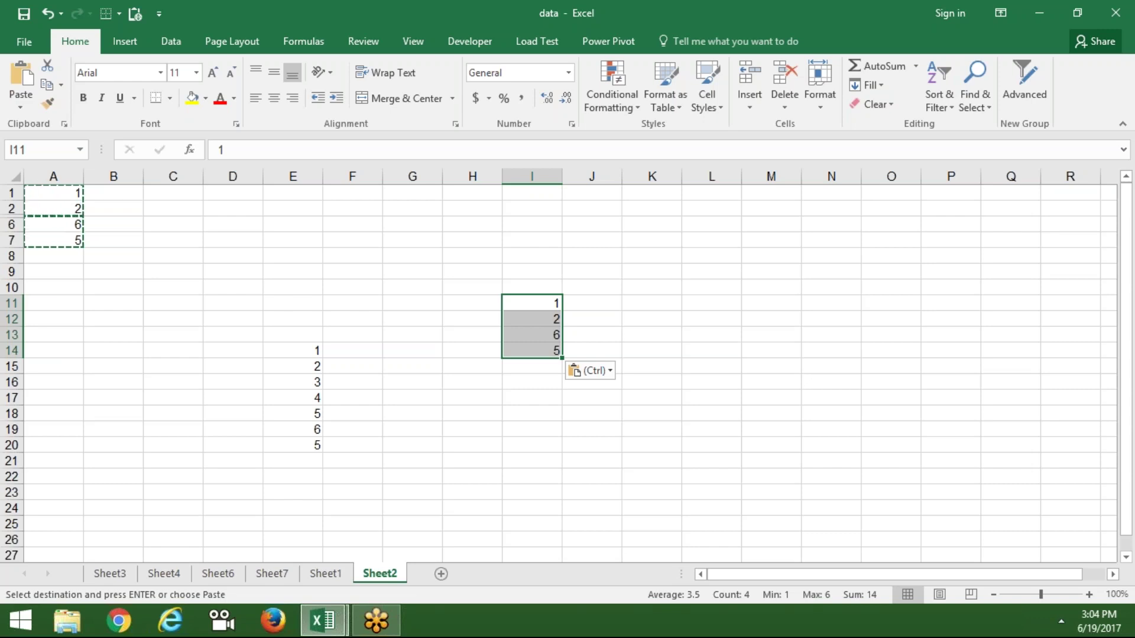
left_click(471, 330)
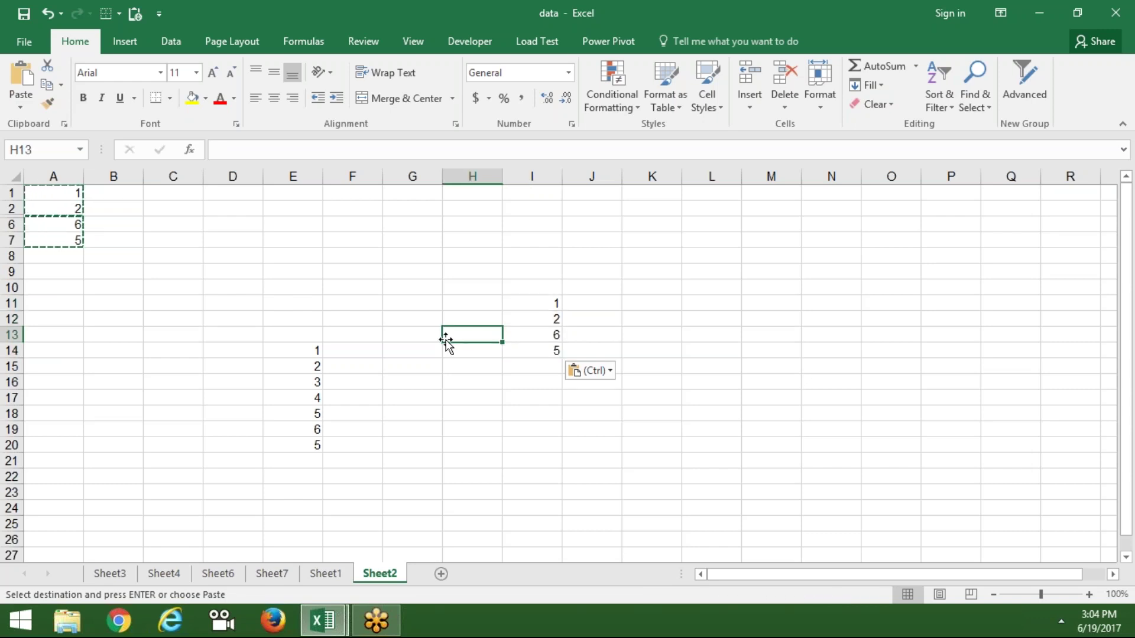
key("Escape")
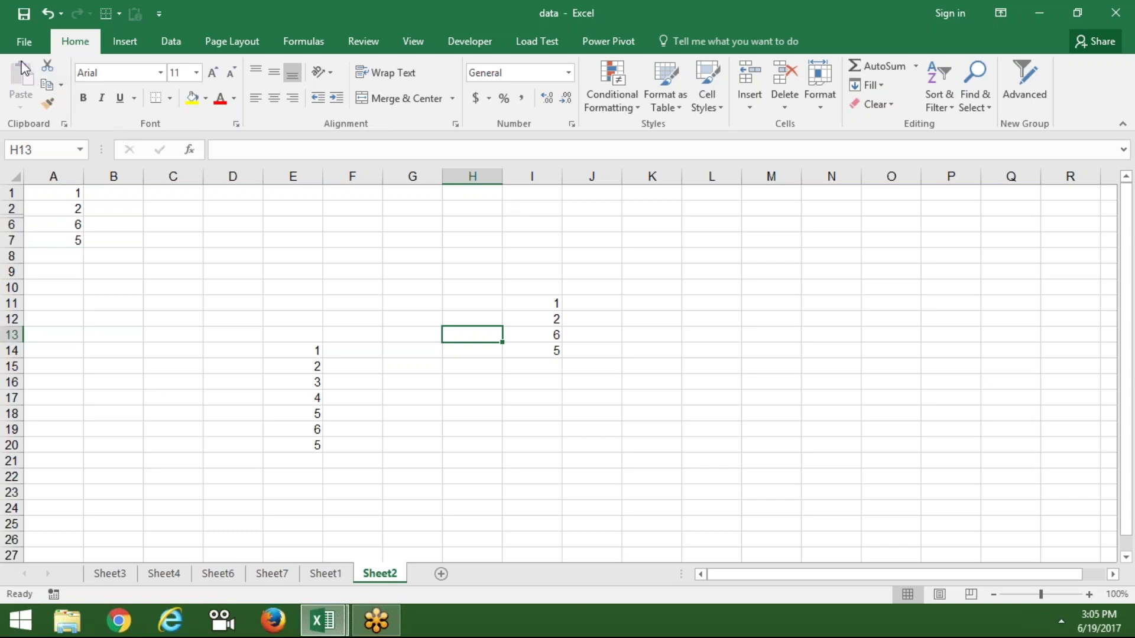
Open L-1(Test).xlsx from recent workbooks and view its sheet 1.
left_click(27, 48)
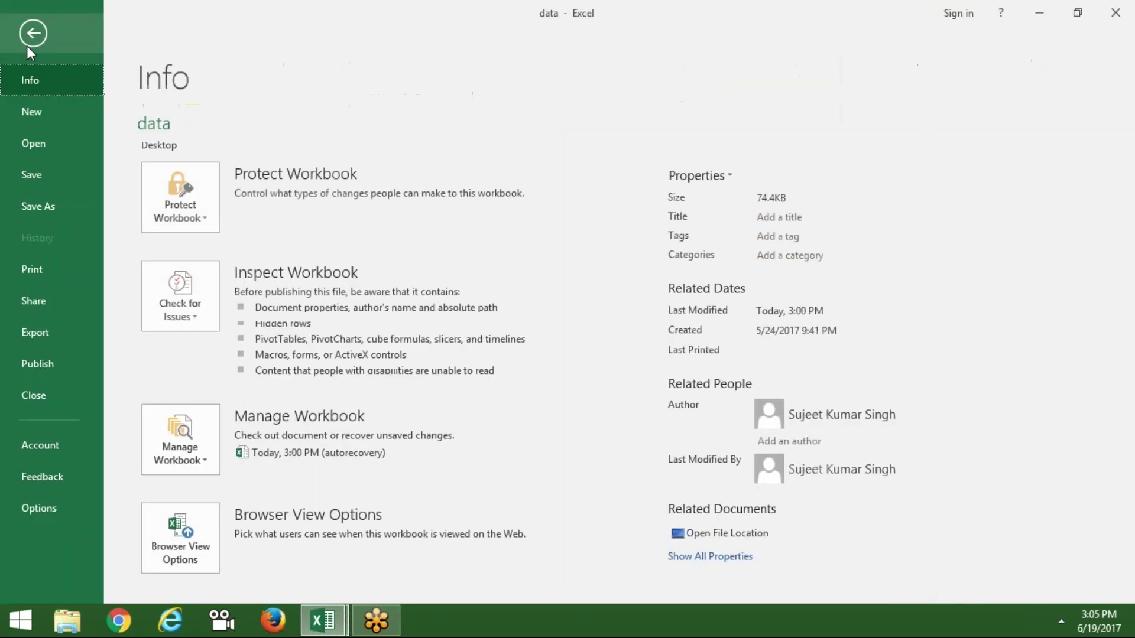
left_click(22, 142)
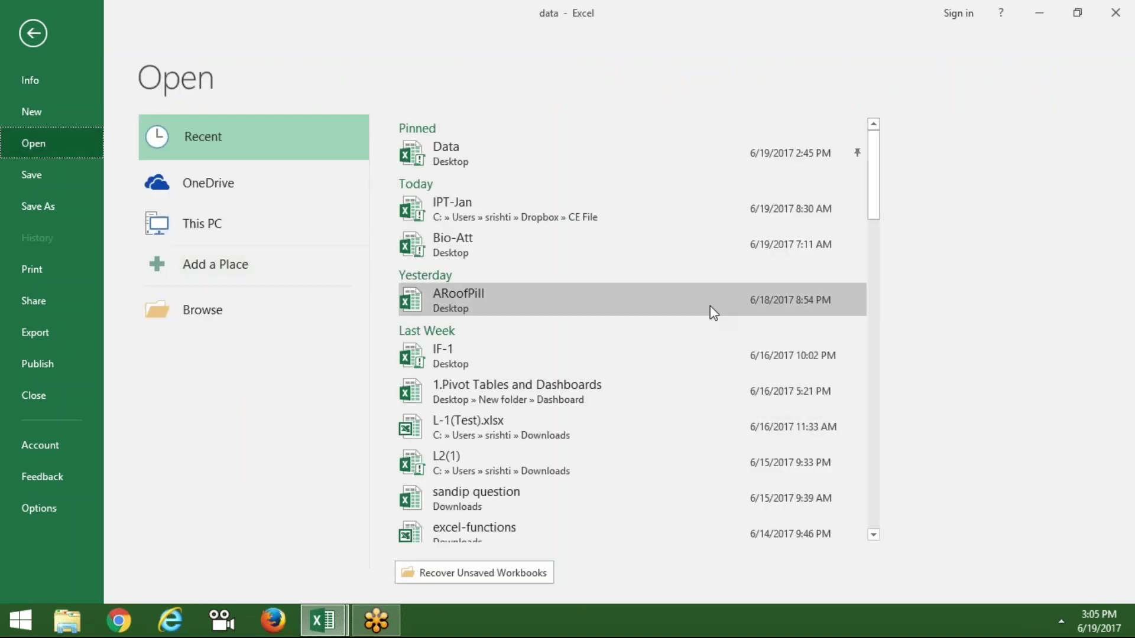
left_click(673, 421)
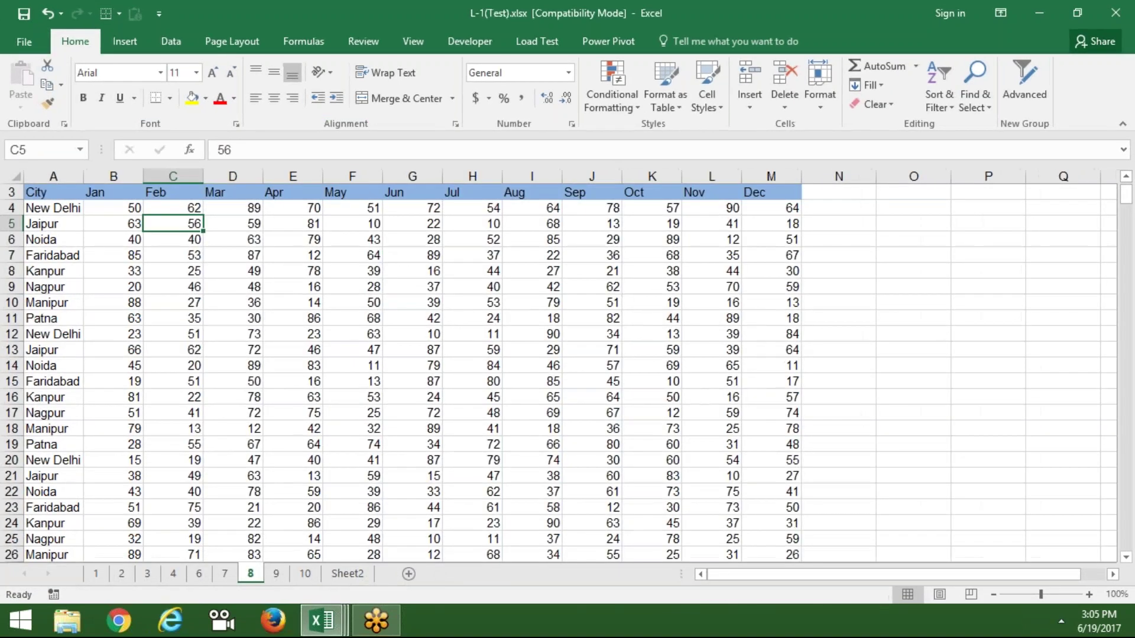
left_click(96, 573)
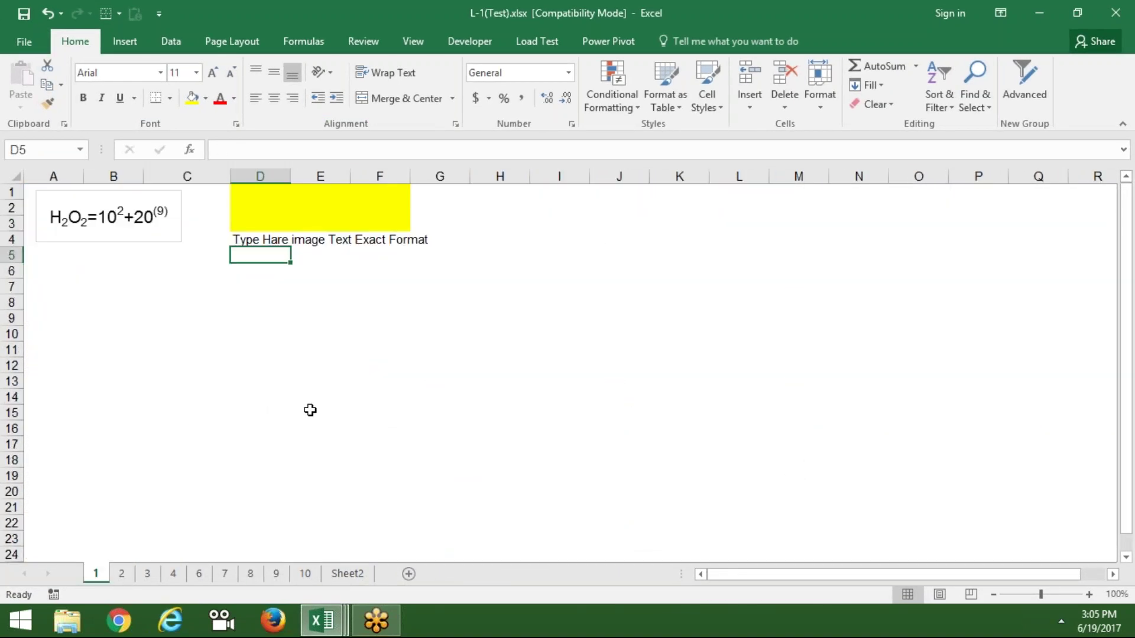
Copy the file path of L-1(Test).xlsx from the recent workbooks list.
left_click(24, 42)
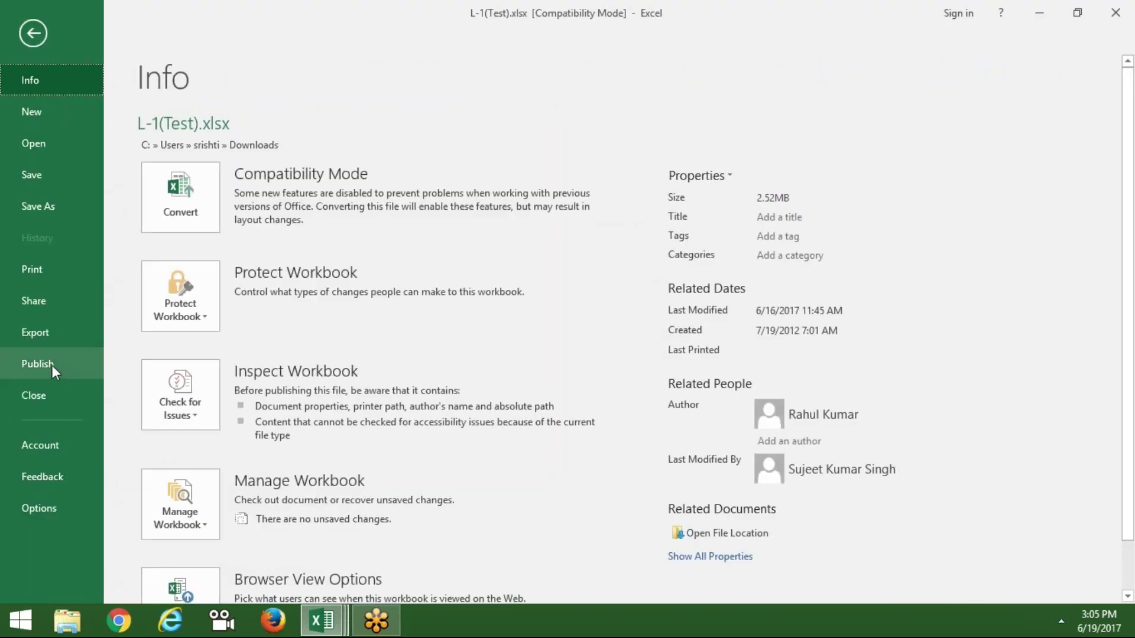
left_click(44, 148)
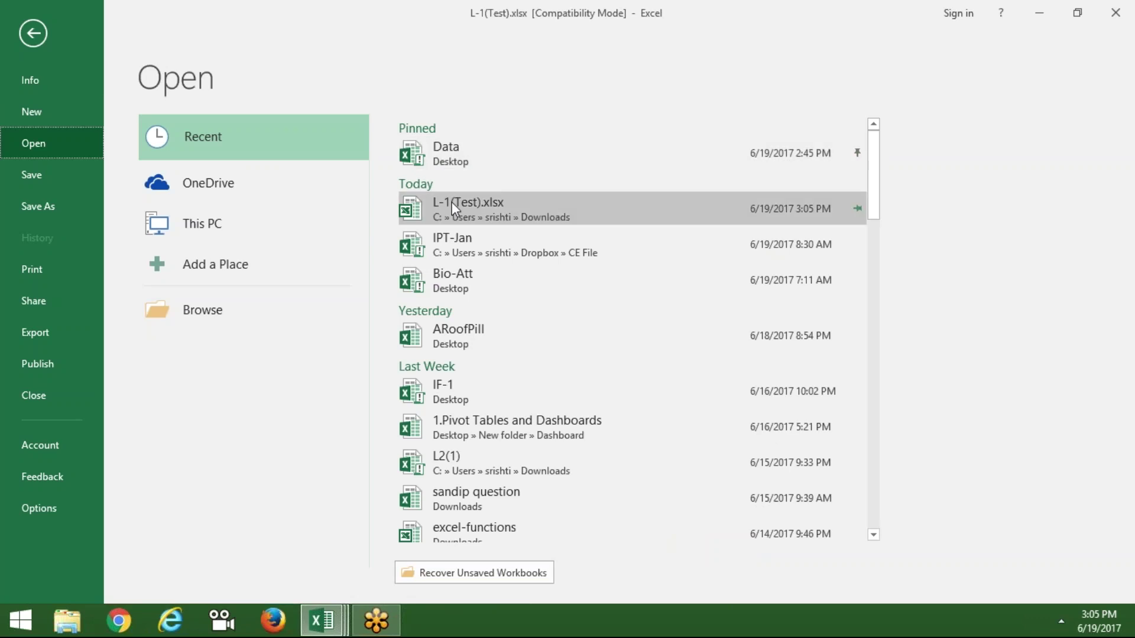
right_click(454, 208)
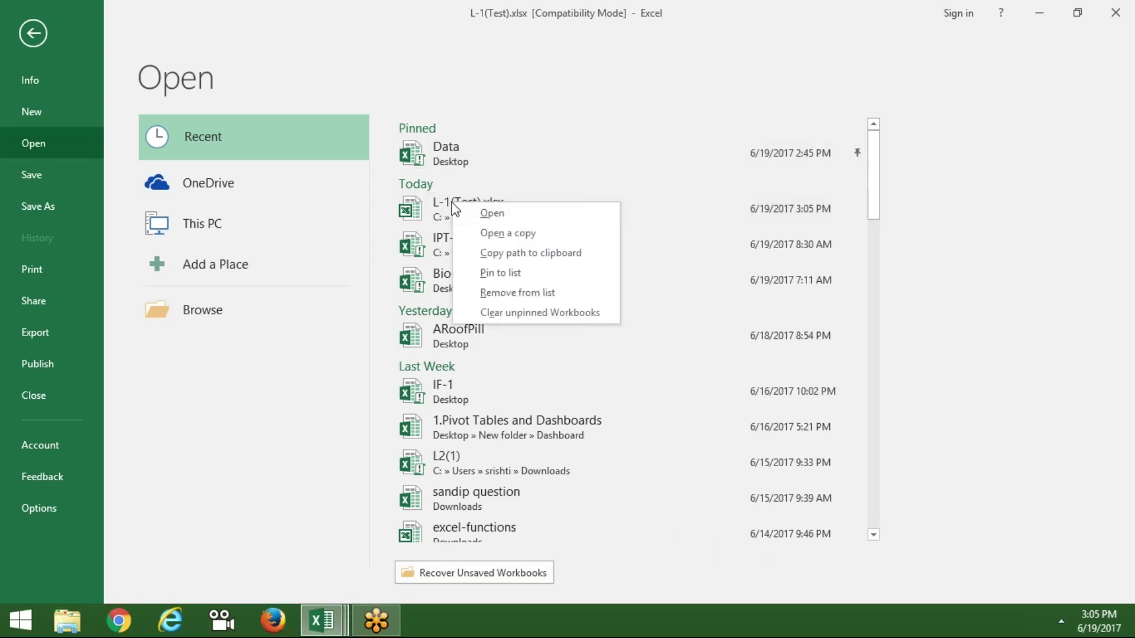
left_click(510, 252)
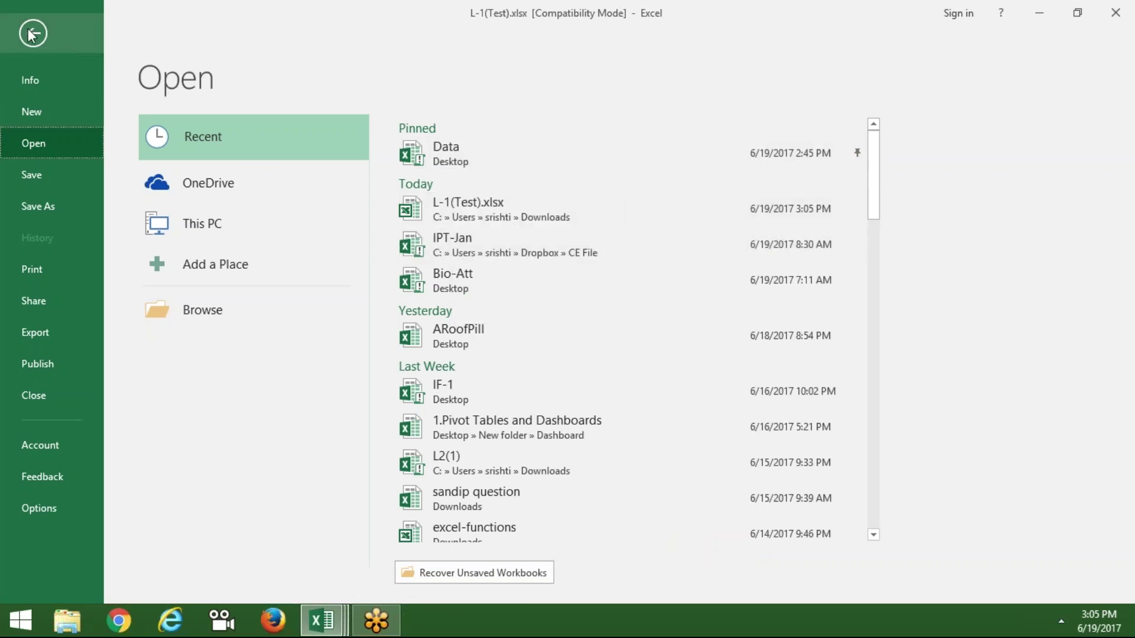
left_click(31, 35)
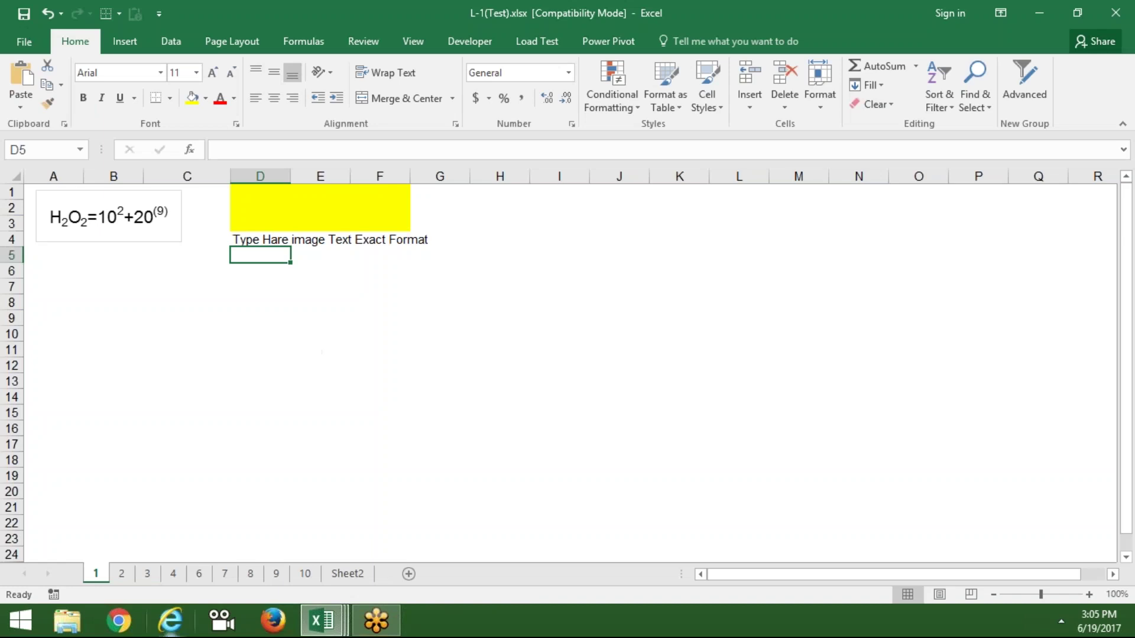
Look through sheets 2, 3 and 4, then close L-1(Test).xlsx.
left_click(124, 576)
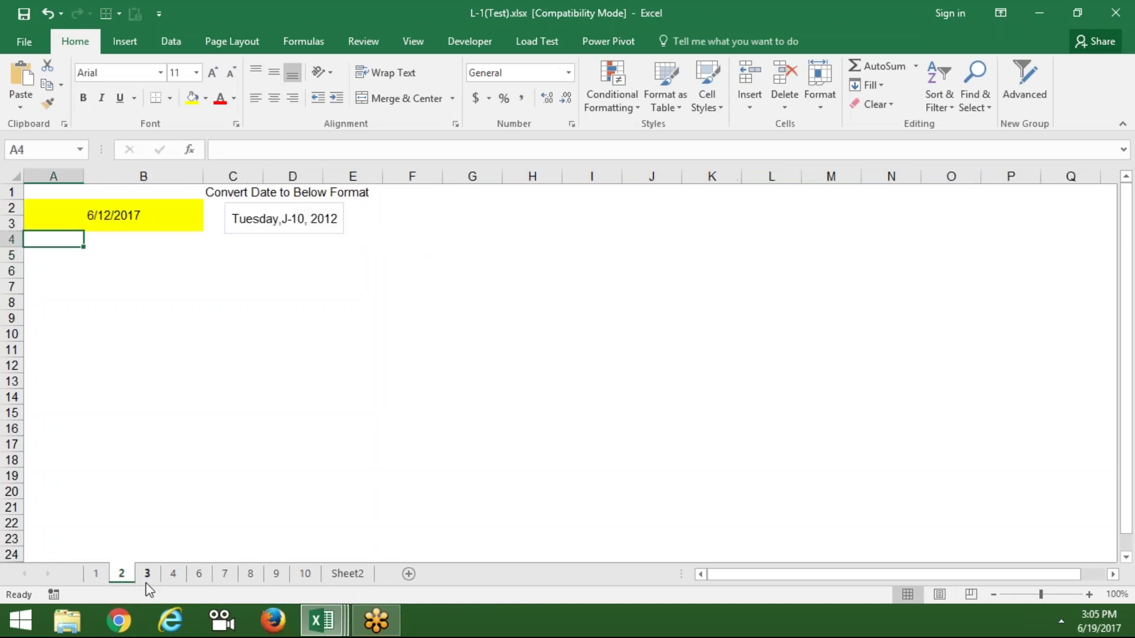
left_click(155, 578)
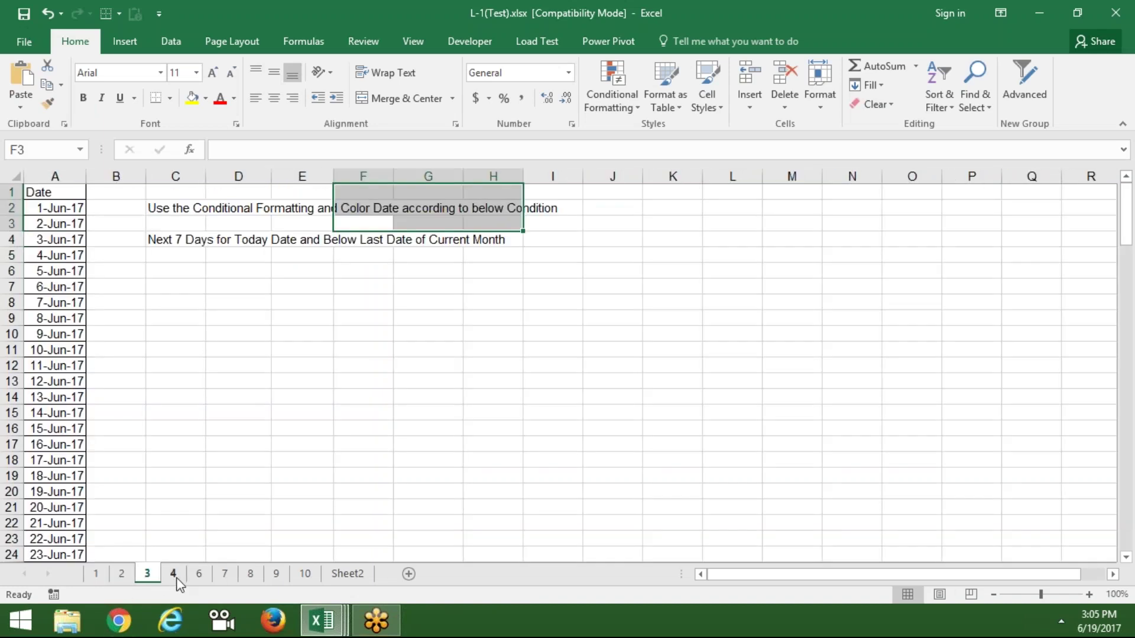
left_click(175, 576)
left_click(107, 522)
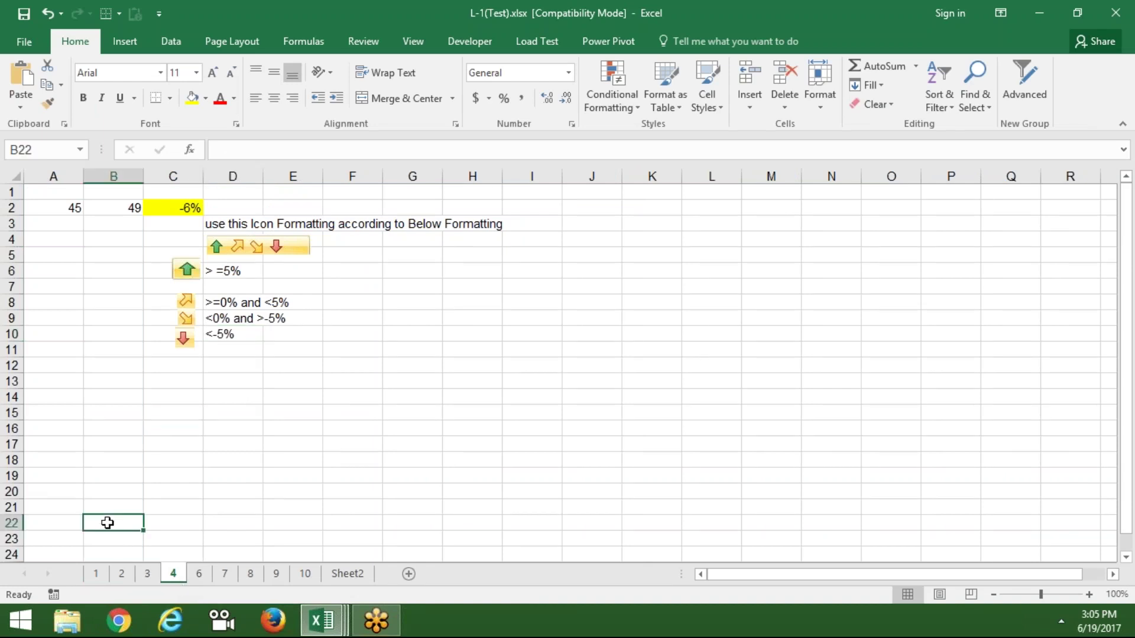
left_click(1115, 13)
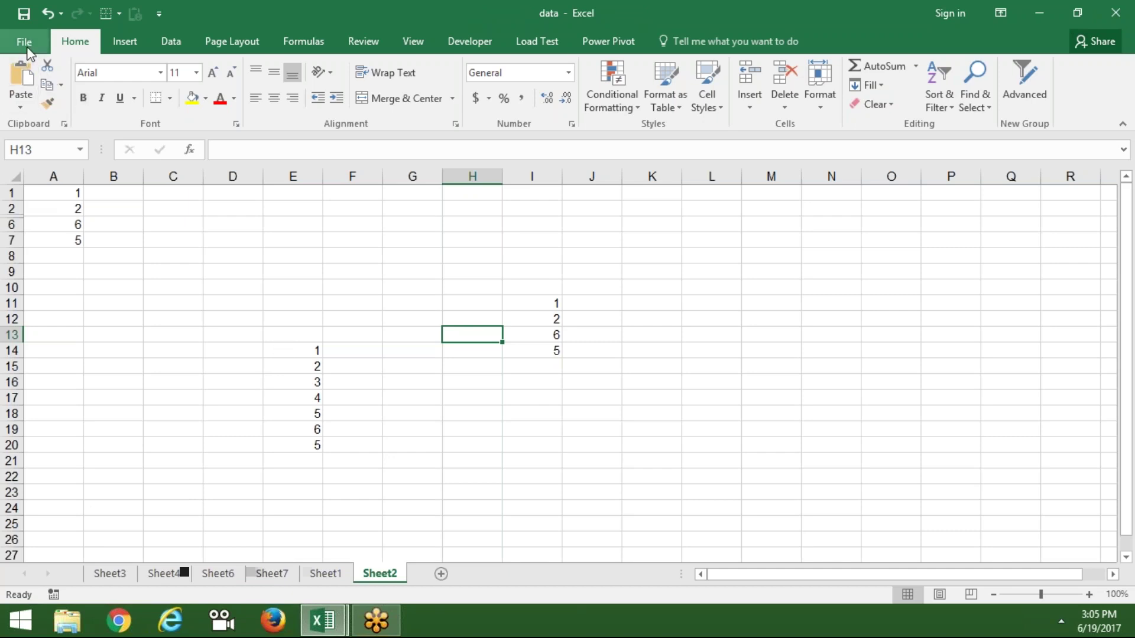
Reopen L-1(Test).xlsx from recent workbooks on sheet 1.
left_click(26, 48)
left_click(44, 143)
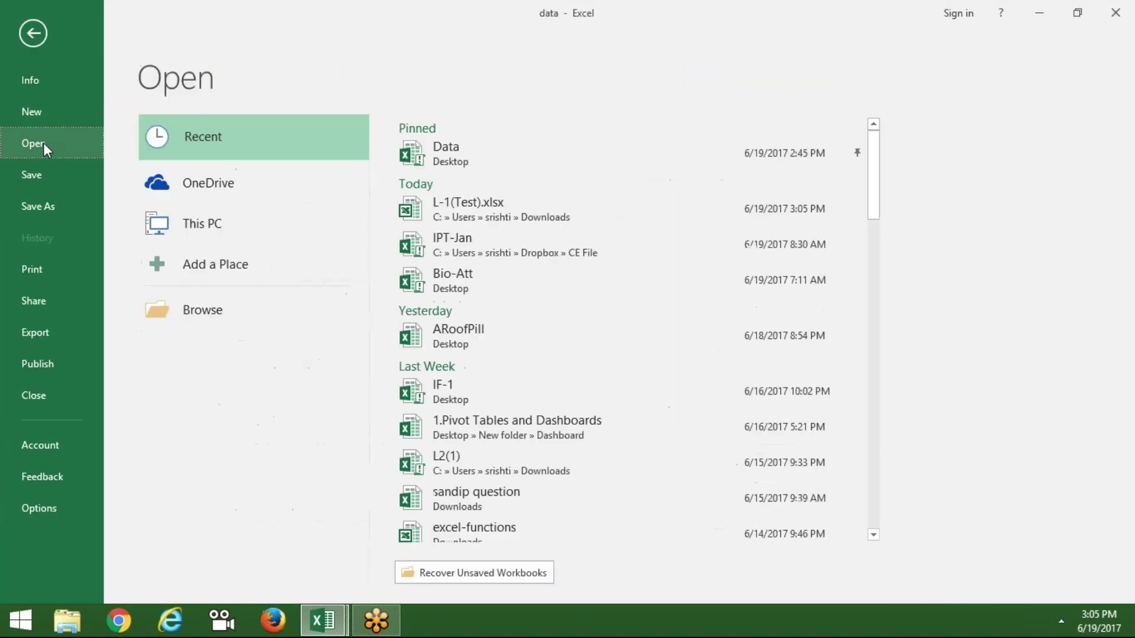
left_click(518, 205)
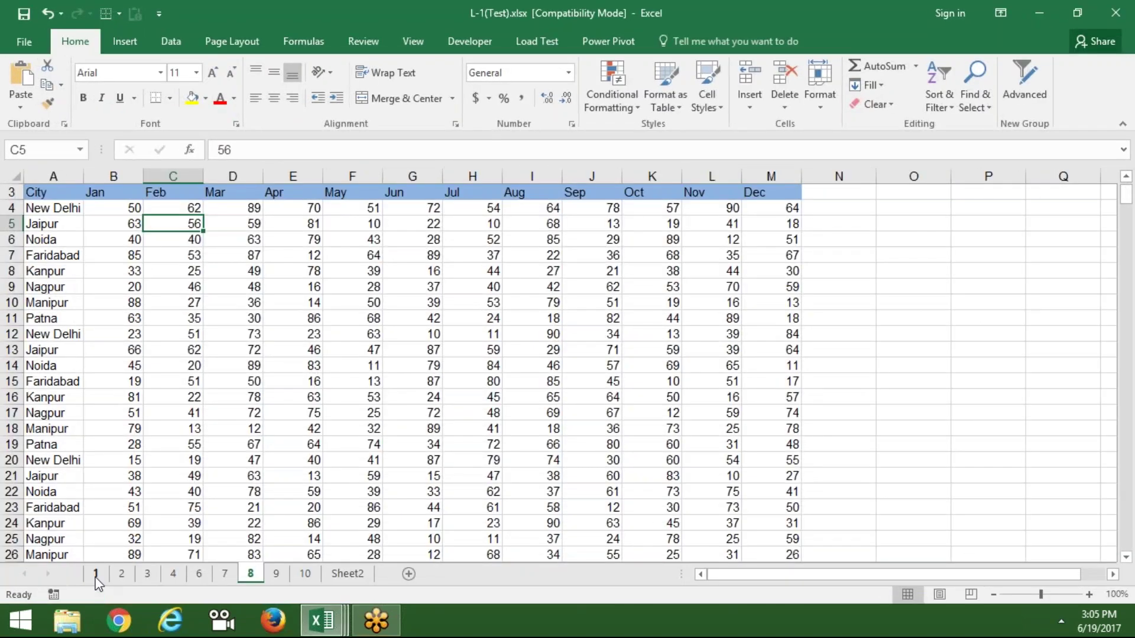
left_click(96, 576)
Inspect the chemical formula picture and the yellow merged cell D1:F3.
left_click(123, 430)
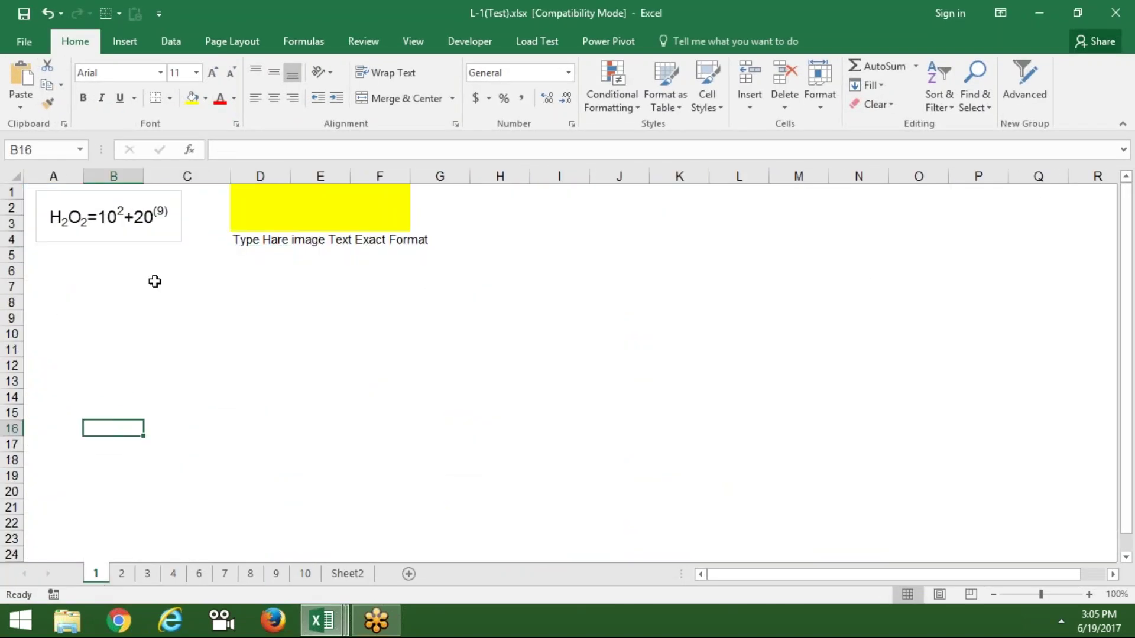
left_click(138, 235)
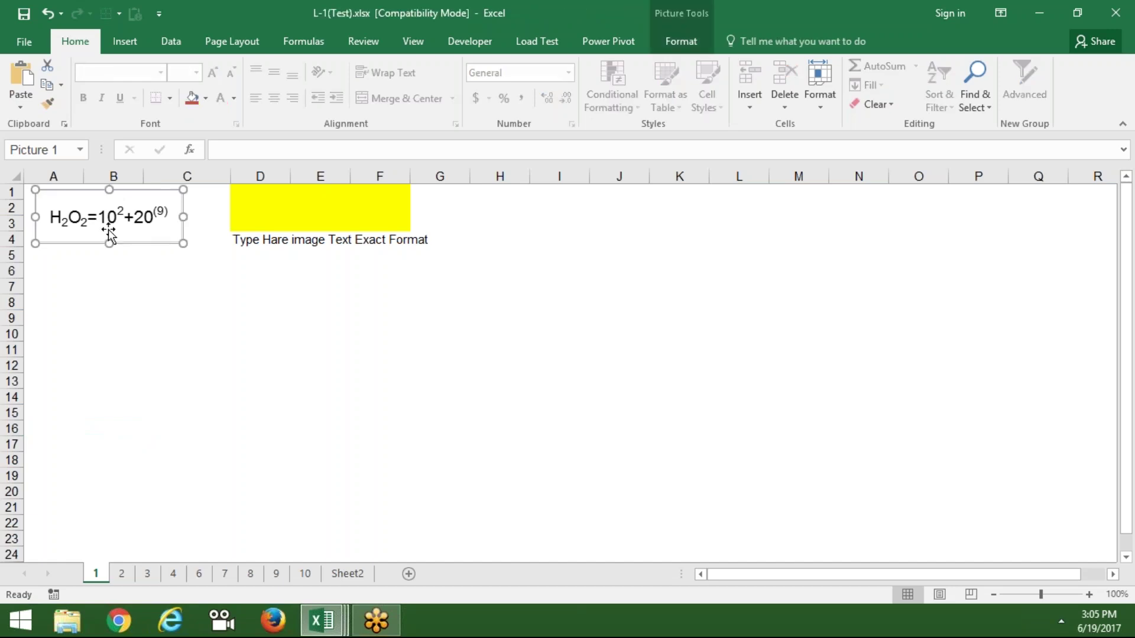
left_click(308, 219)
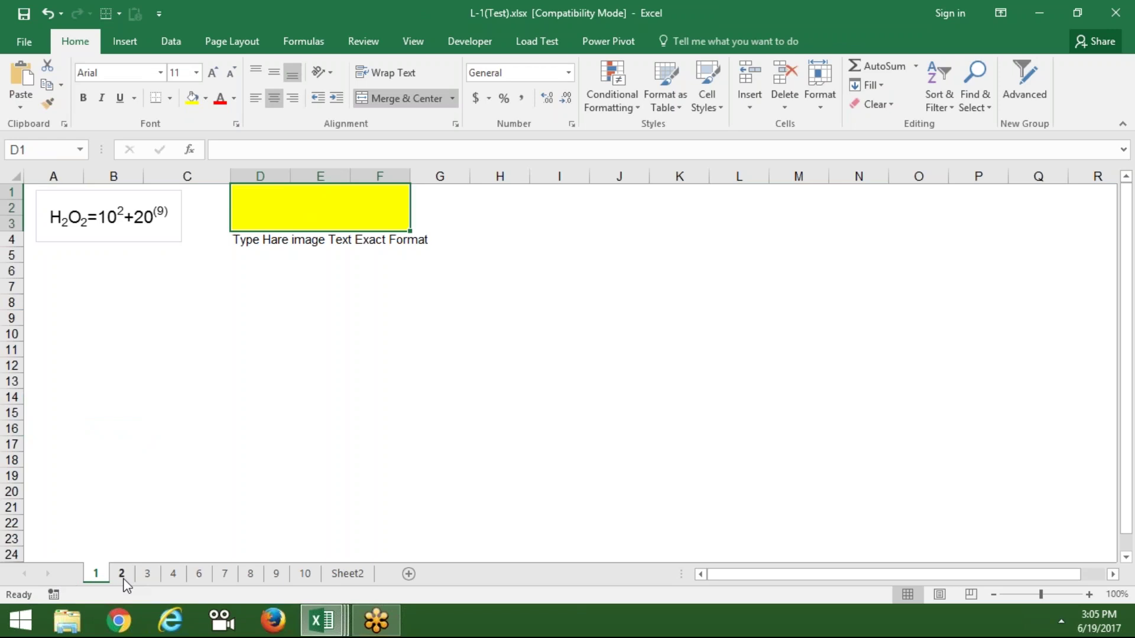
left_click(80, 228)
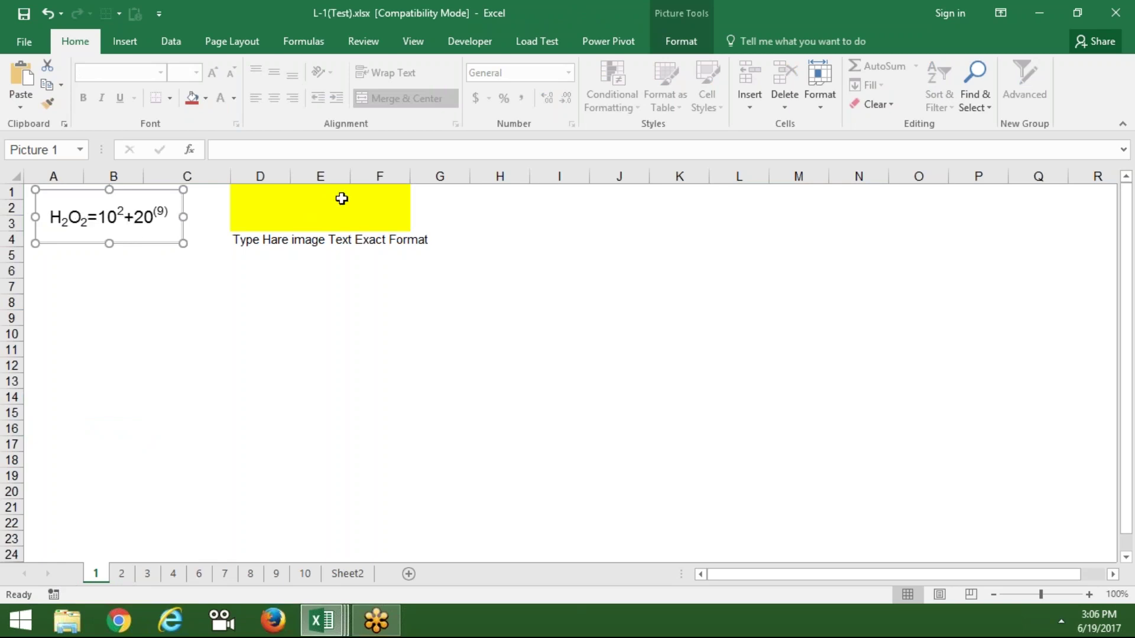
left_click(293, 218)
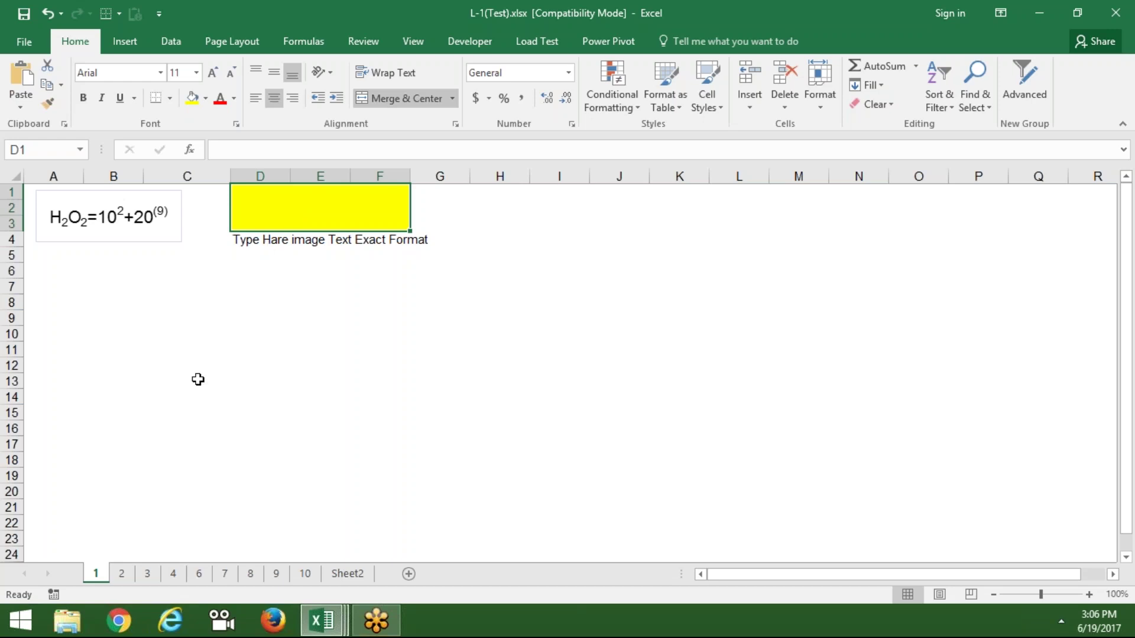
On sheet 2, inspect the 6/12/2017 date cell and the target-format picture.
left_click(121, 574)
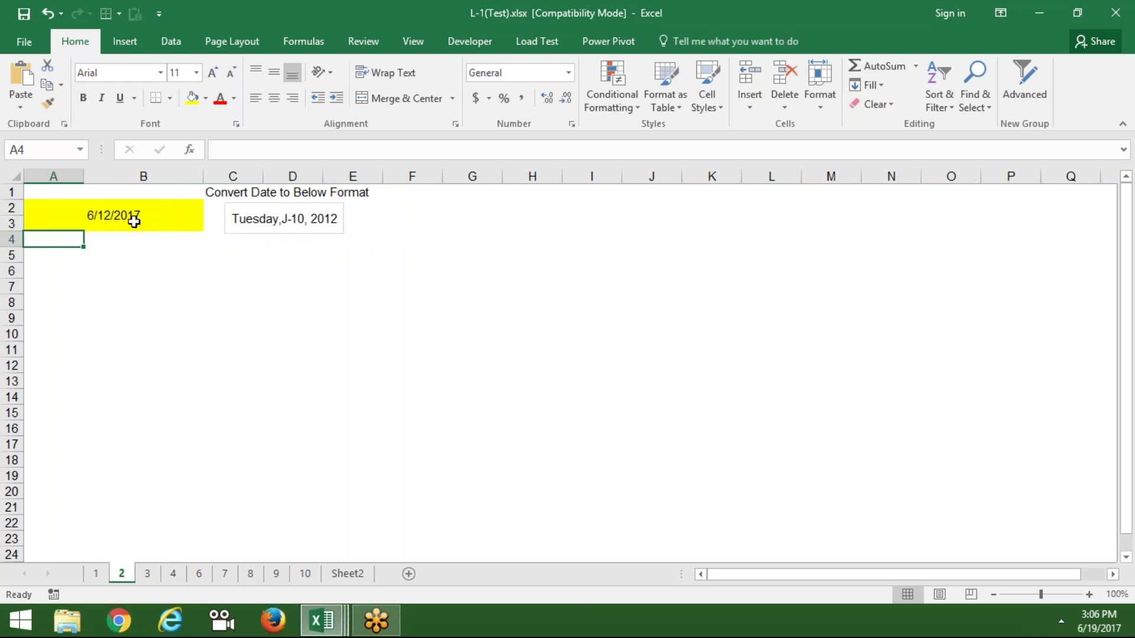
left_click(135, 218)
left_click(251, 228)
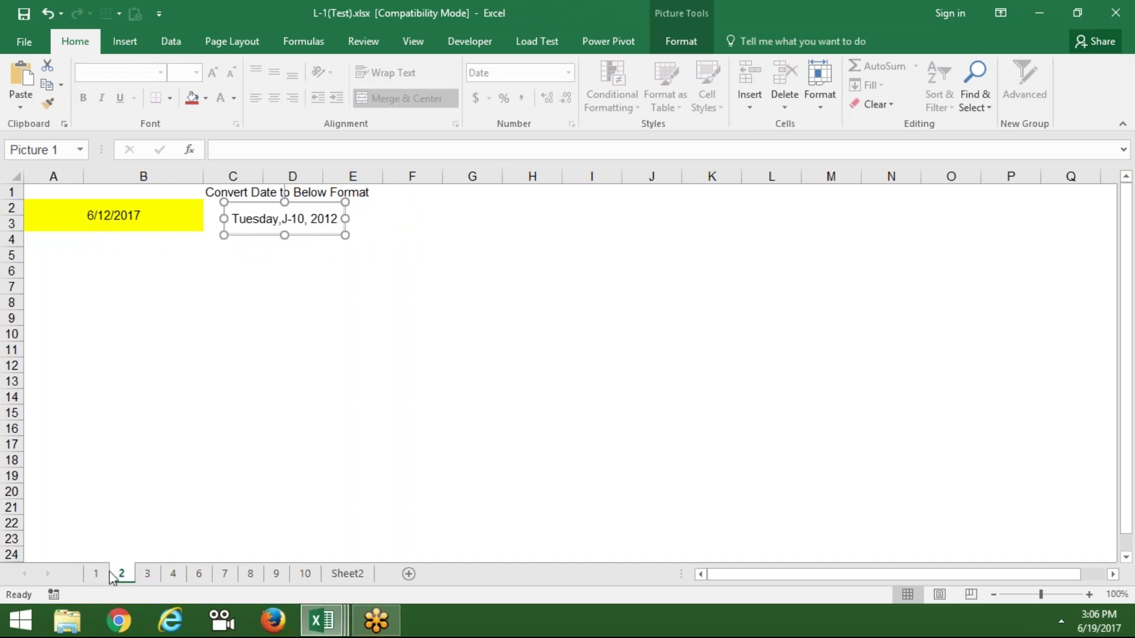
left_click(131, 212)
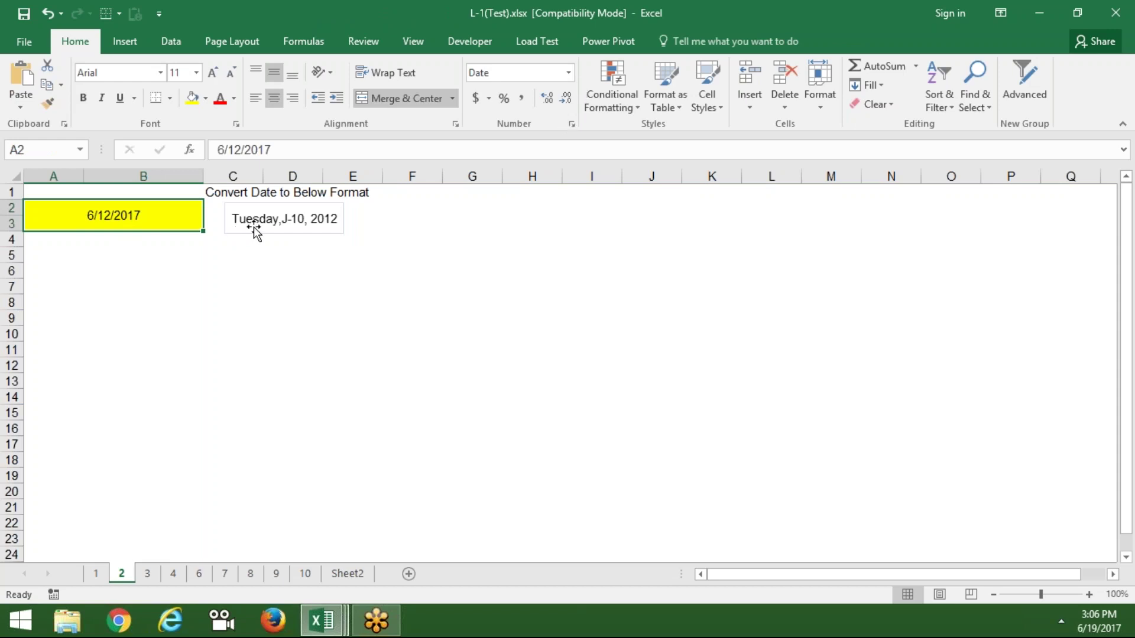
left_click(314, 218)
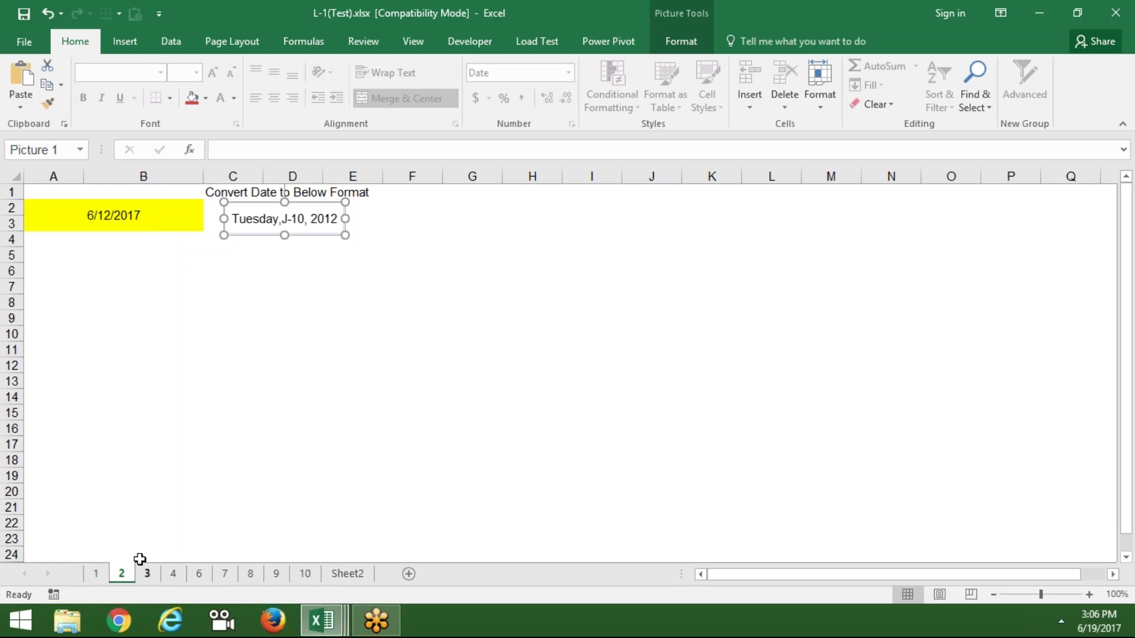
Close L-1(Test).xlsx and switch to Google Chrome.
left_click(125, 456)
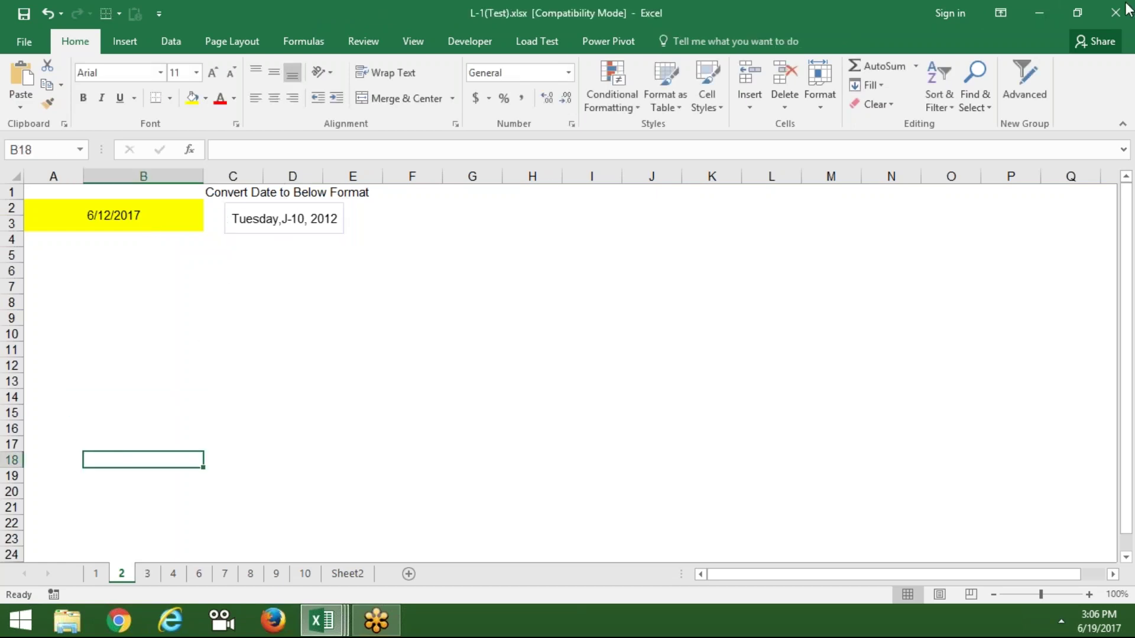
left_click(1116, 13)
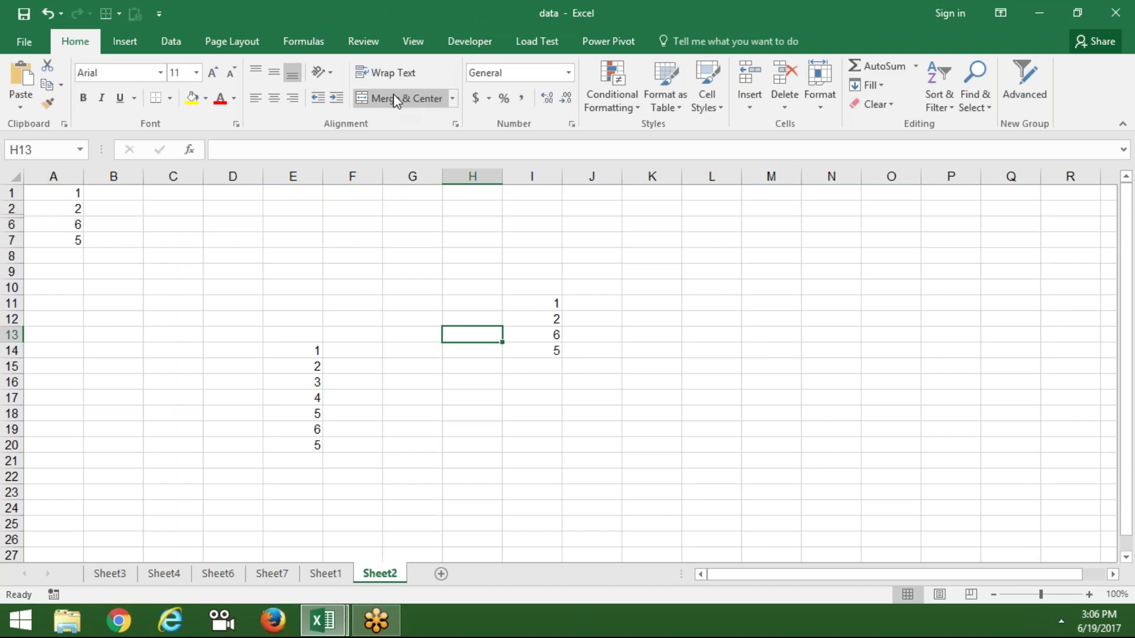
left_click(118, 621)
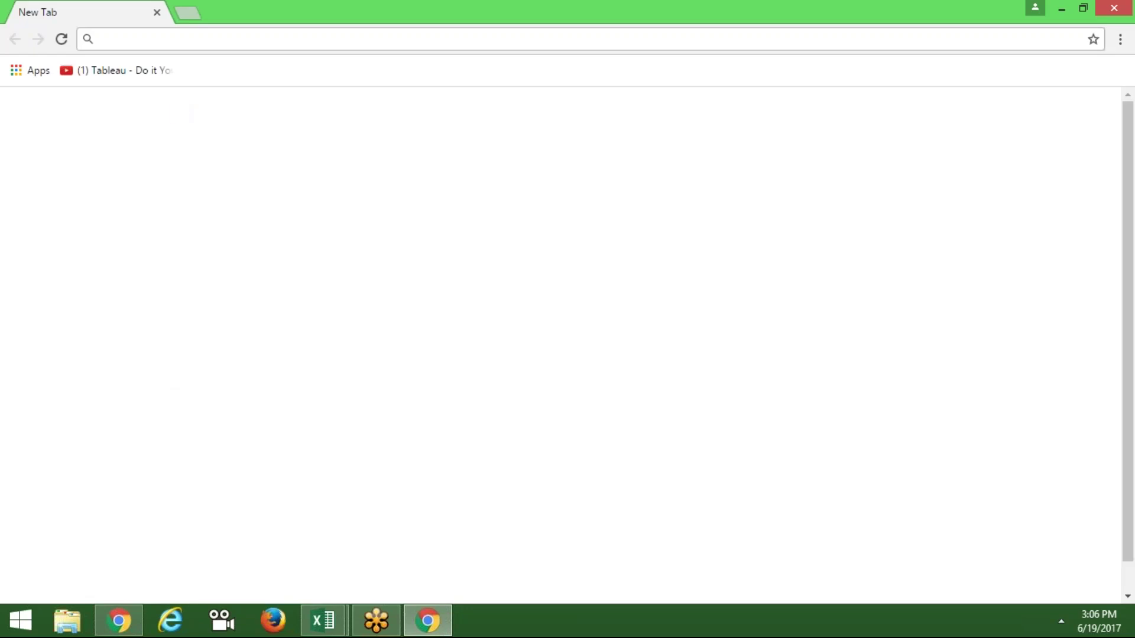
Load gmail.com, open the sent 'Join Link - Advanced Excel Class' thread, and start a reply.
type("gmail.com")
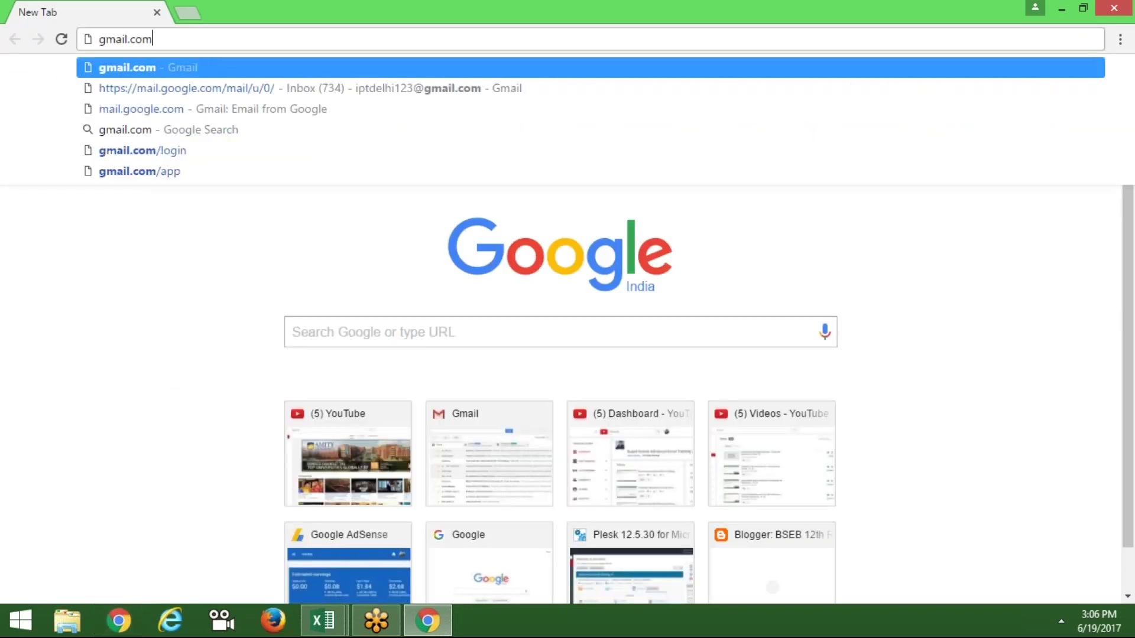
key("Return")
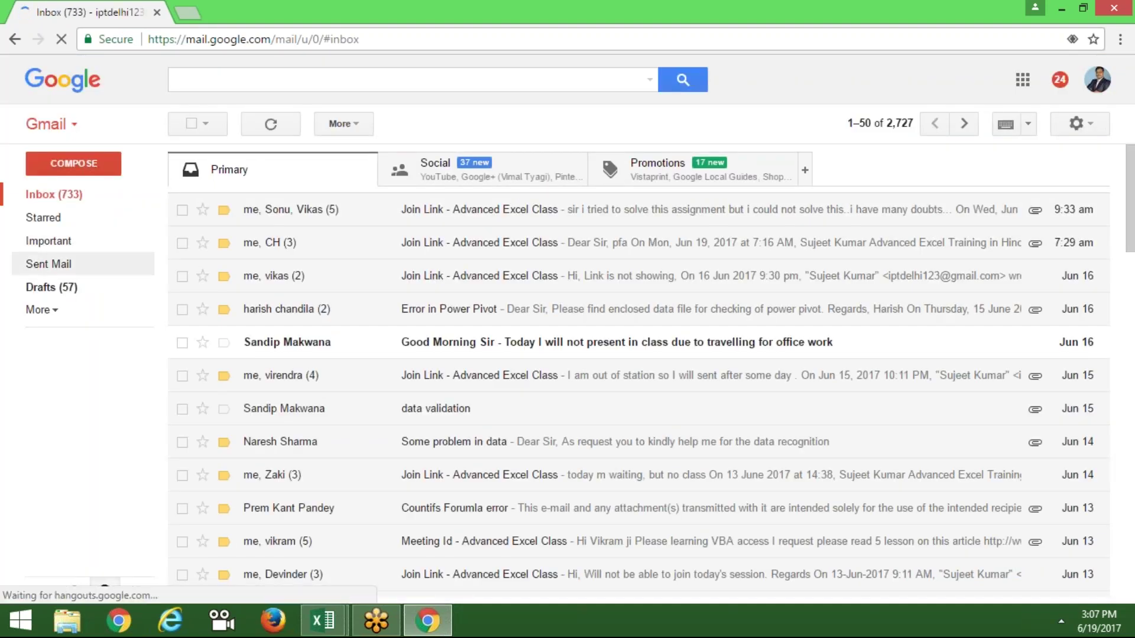
left_click(90, 267)
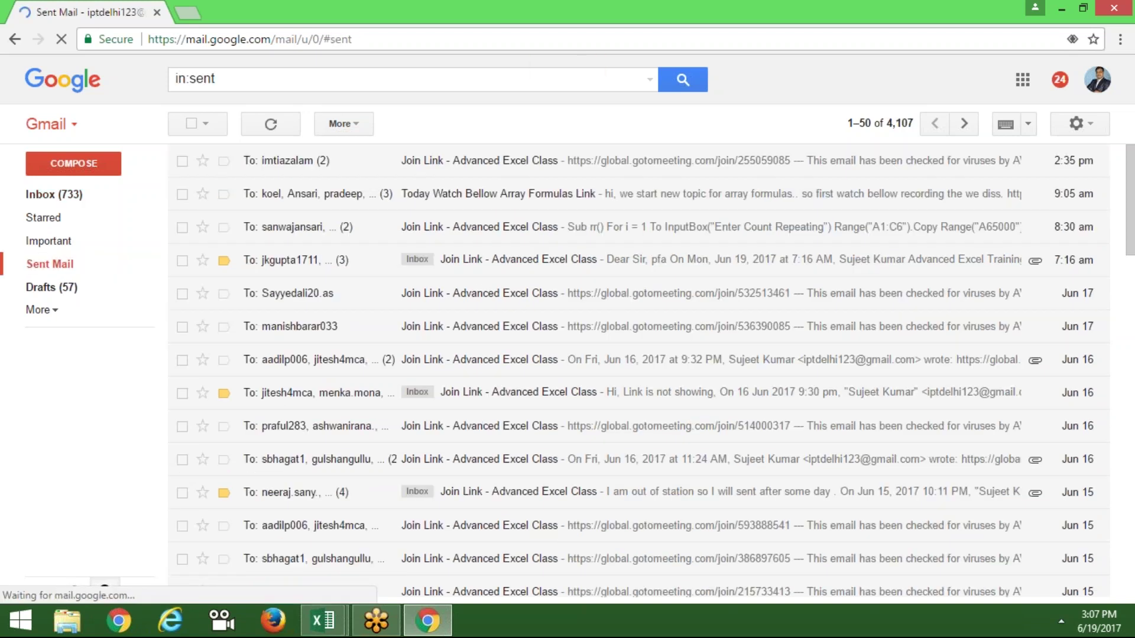
left_click(426, 155)
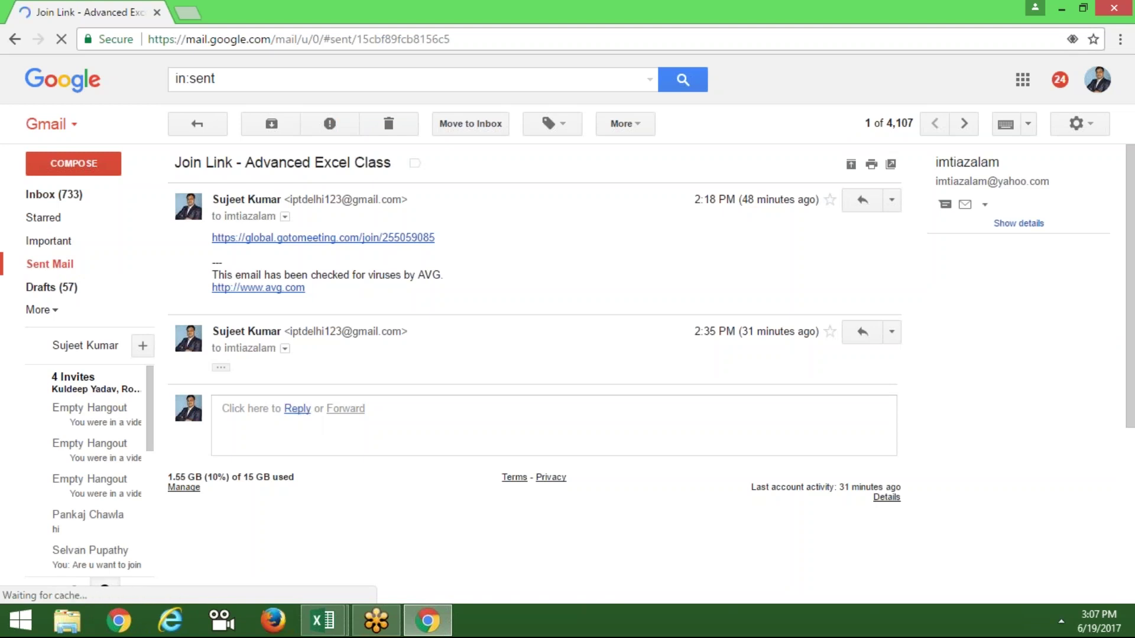
left_click(298, 410)
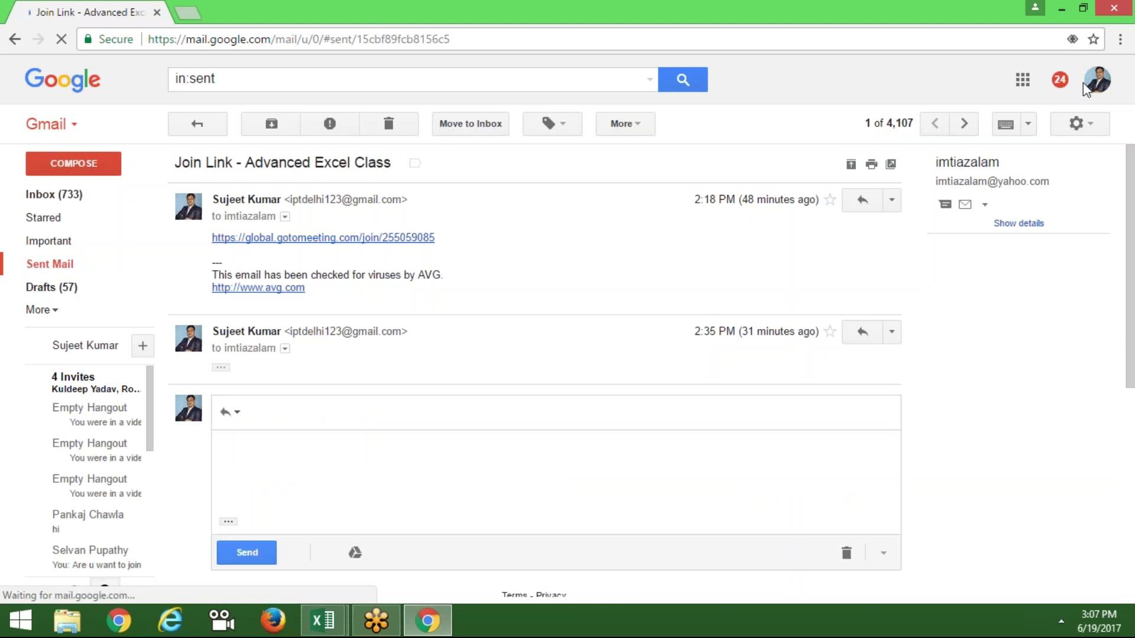
left_click(687, 358)
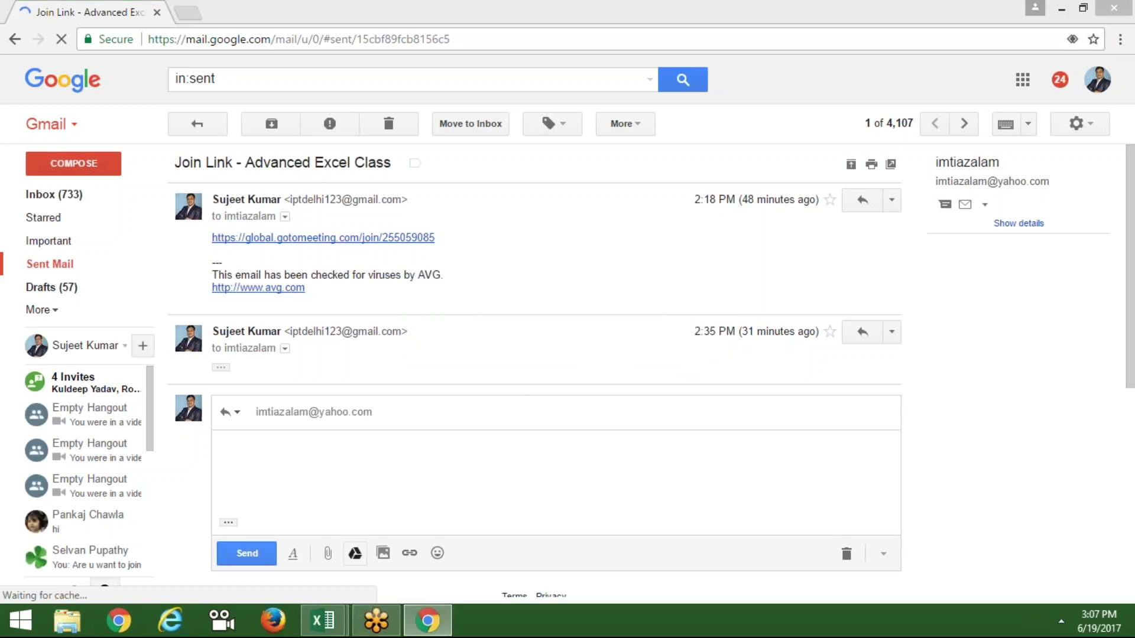